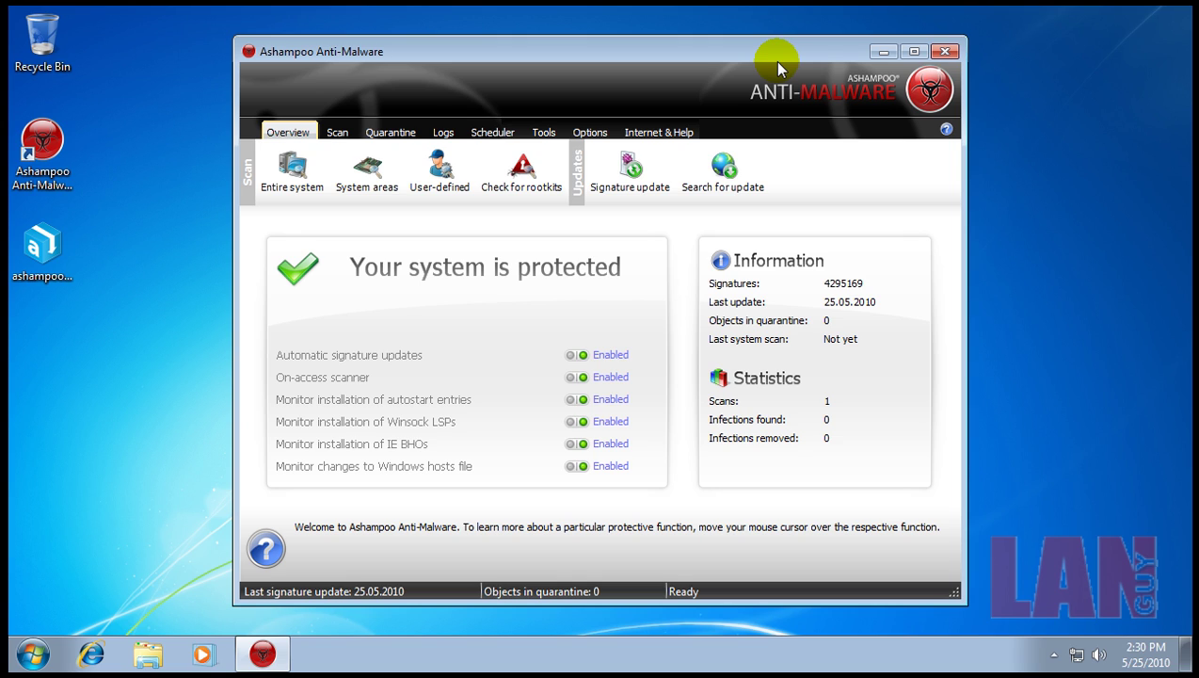
- Review the engine options and the overview, scan, quarantine, logs, scheduler and tools sections of Ashampoo Anti-Malware
left_click(600, 136)
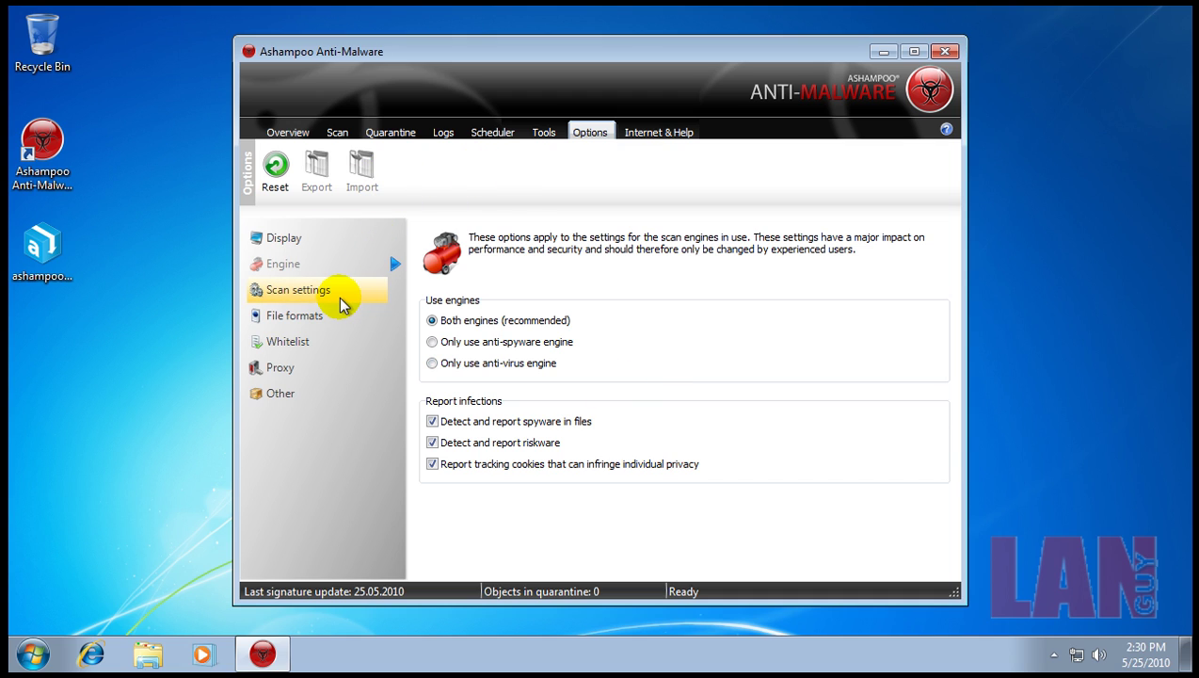
left_click(289, 131)
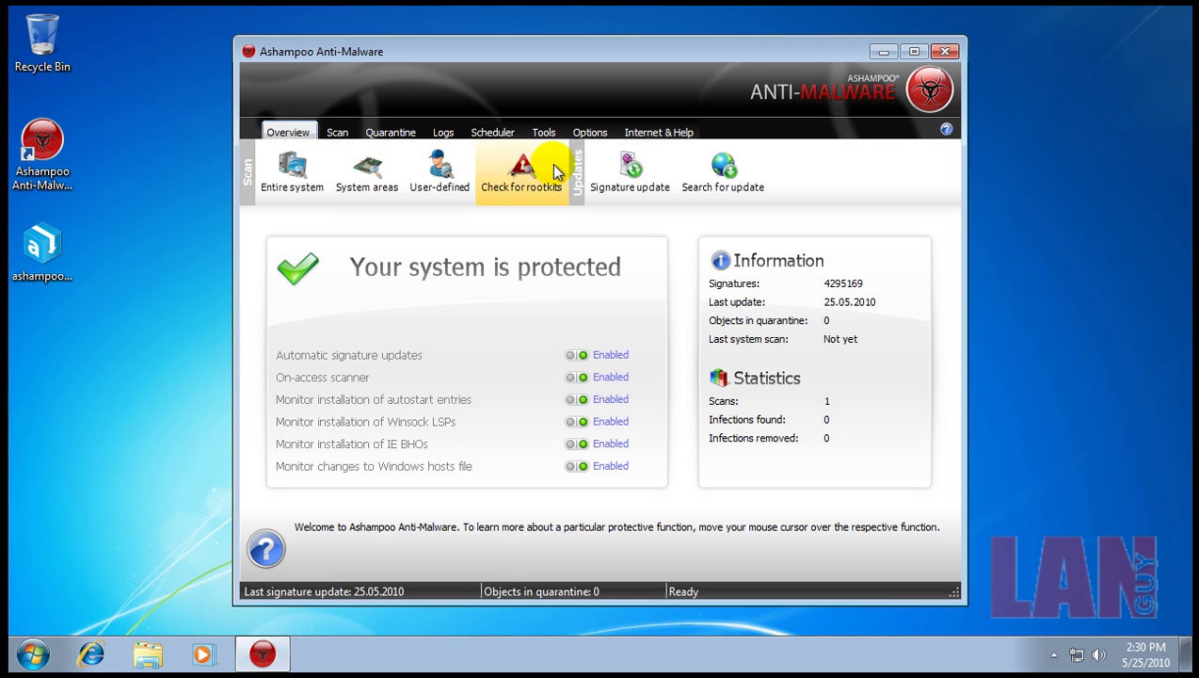
left_click(339, 133)
left_click(390, 133)
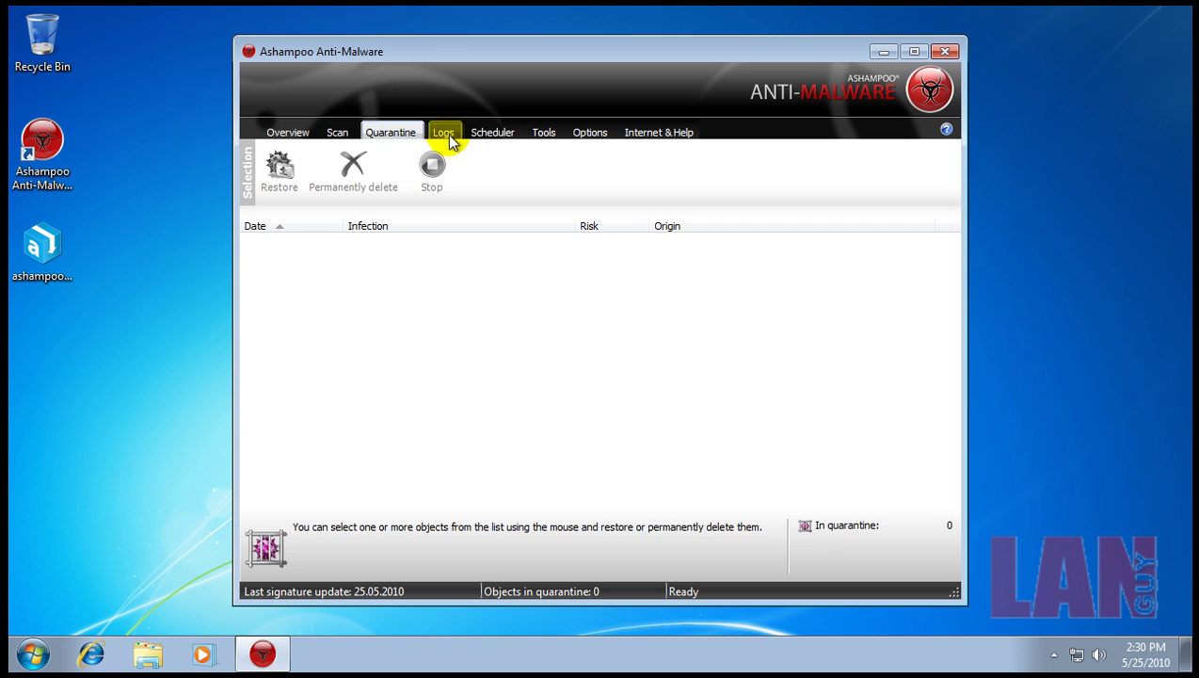
left_click(444, 133)
left_click(486, 134)
left_click(546, 134)
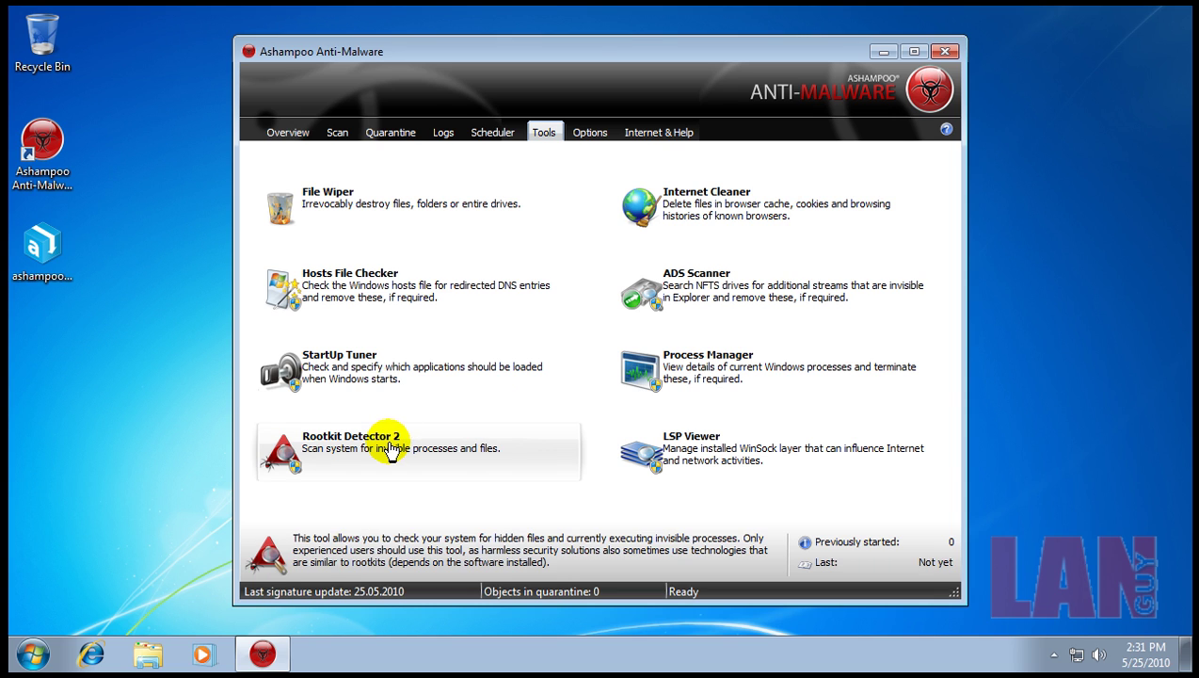
- Review the scan settings in the options, return to the overview and close Ashampoo Anti-Malware
left_click(590, 134)
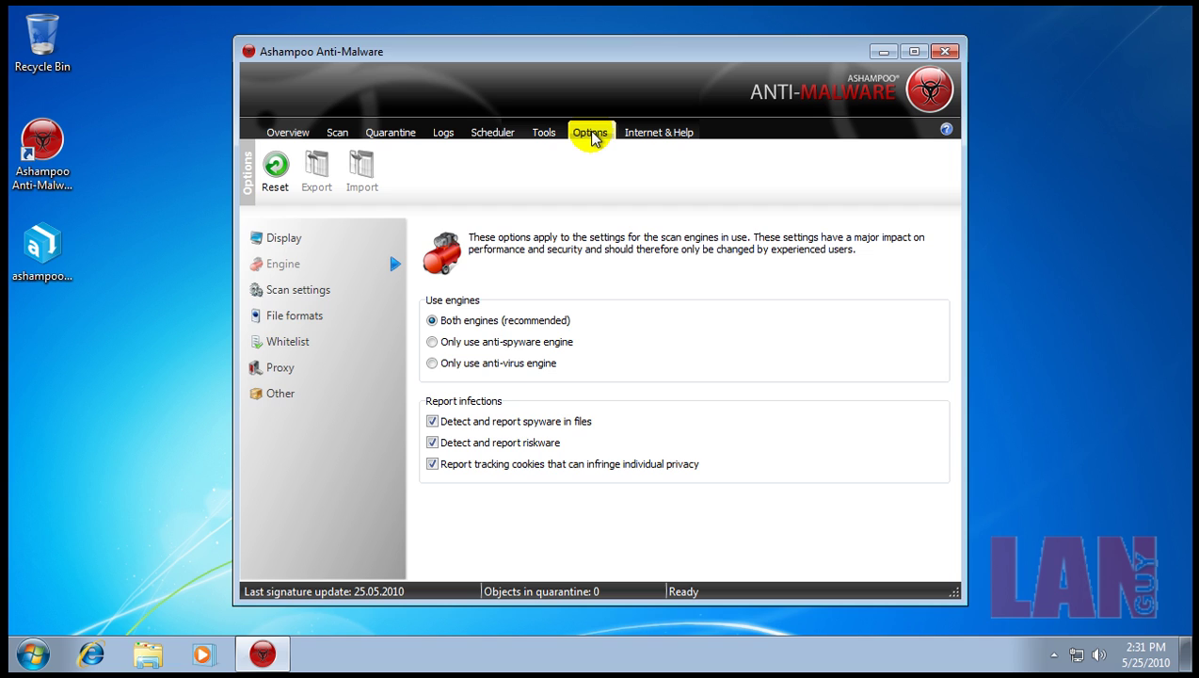
left_click(319, 289)
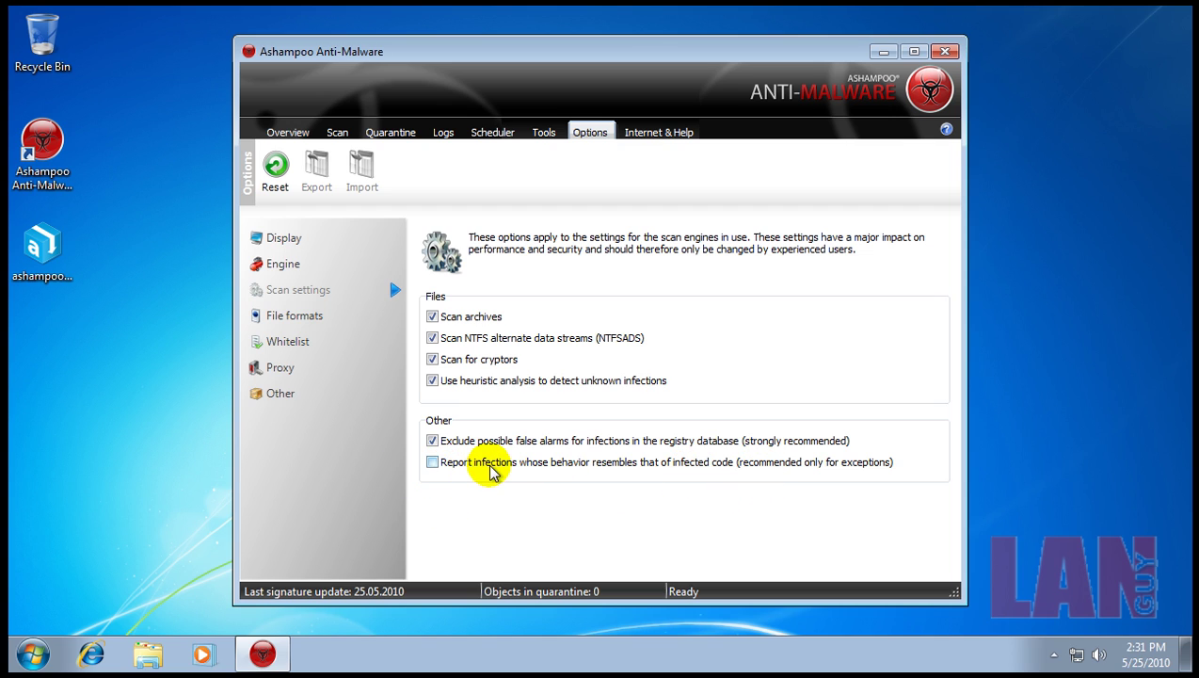
left_click(288, 132)
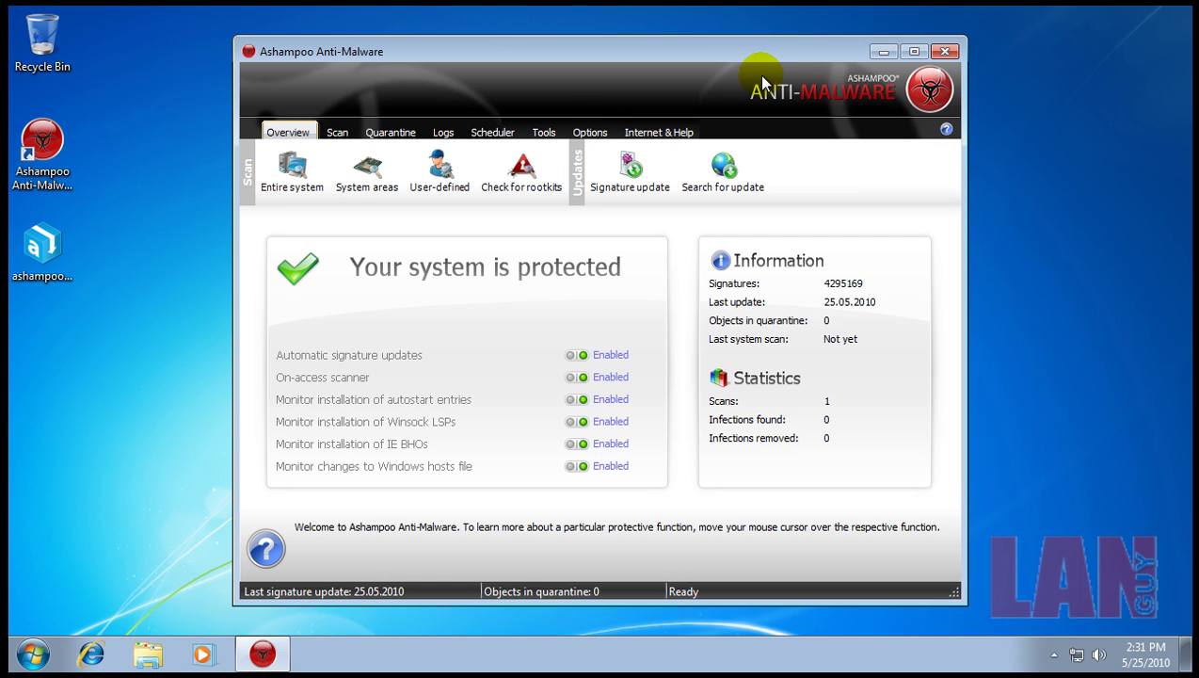
left_click(946, 52)
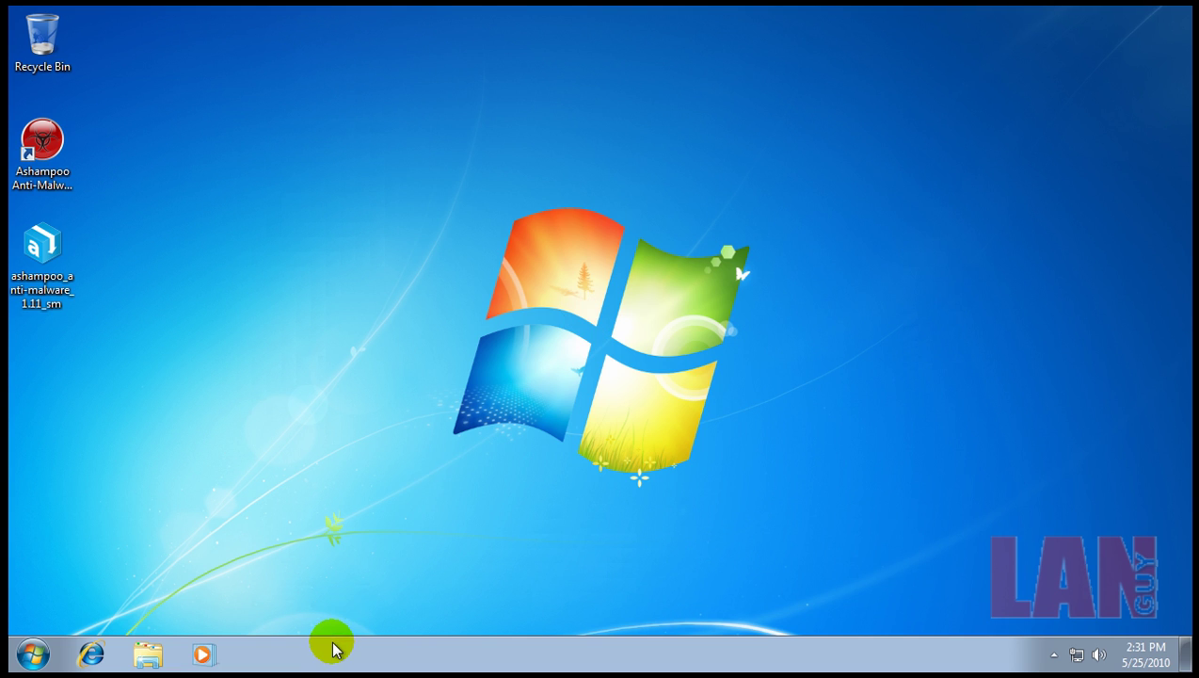
- Show processes from all users in Windows Task Manager, enlarging the window and widening the Description column
right_click(335, 648)
left_click(380, 582)
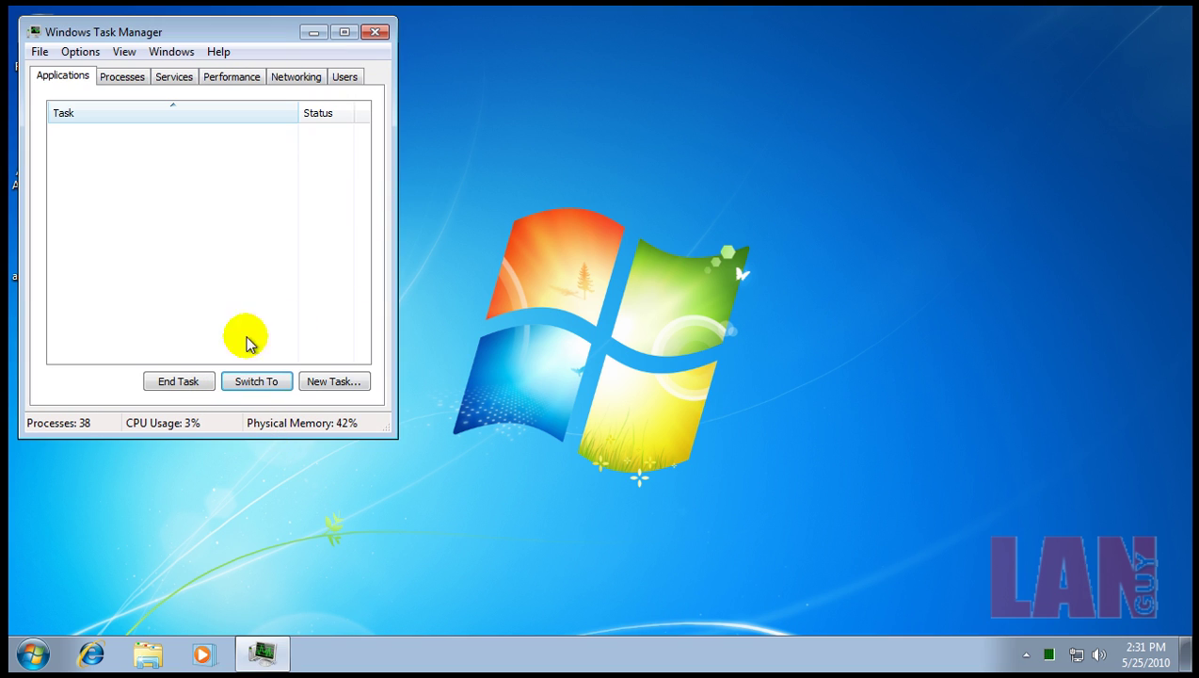
left_click(119, 82)
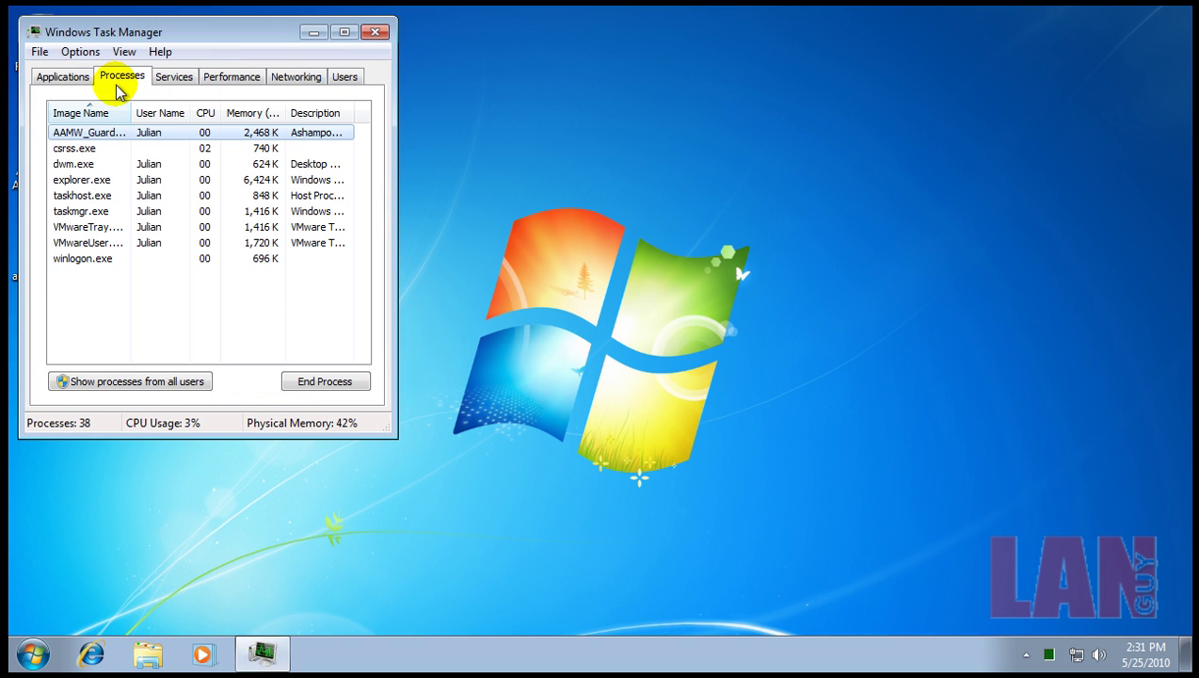
left_click(175, 382)
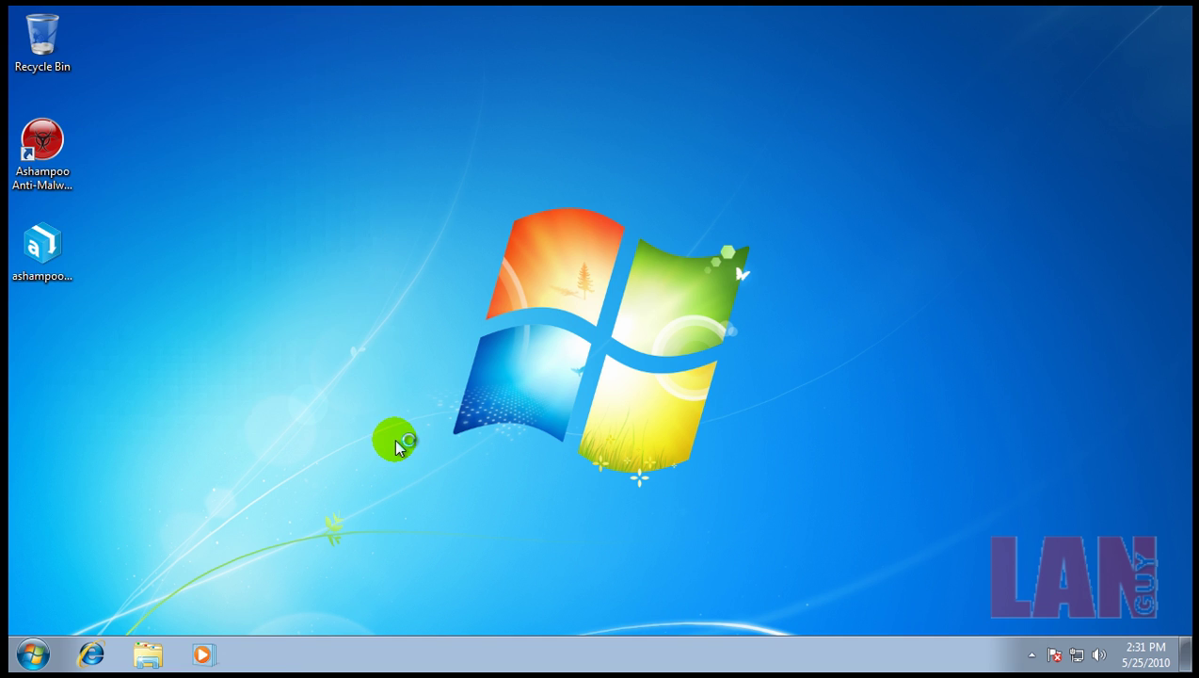
left_click_drag(393, 438, 586, 603)
left_click_drag(351, 114, 469, 111)
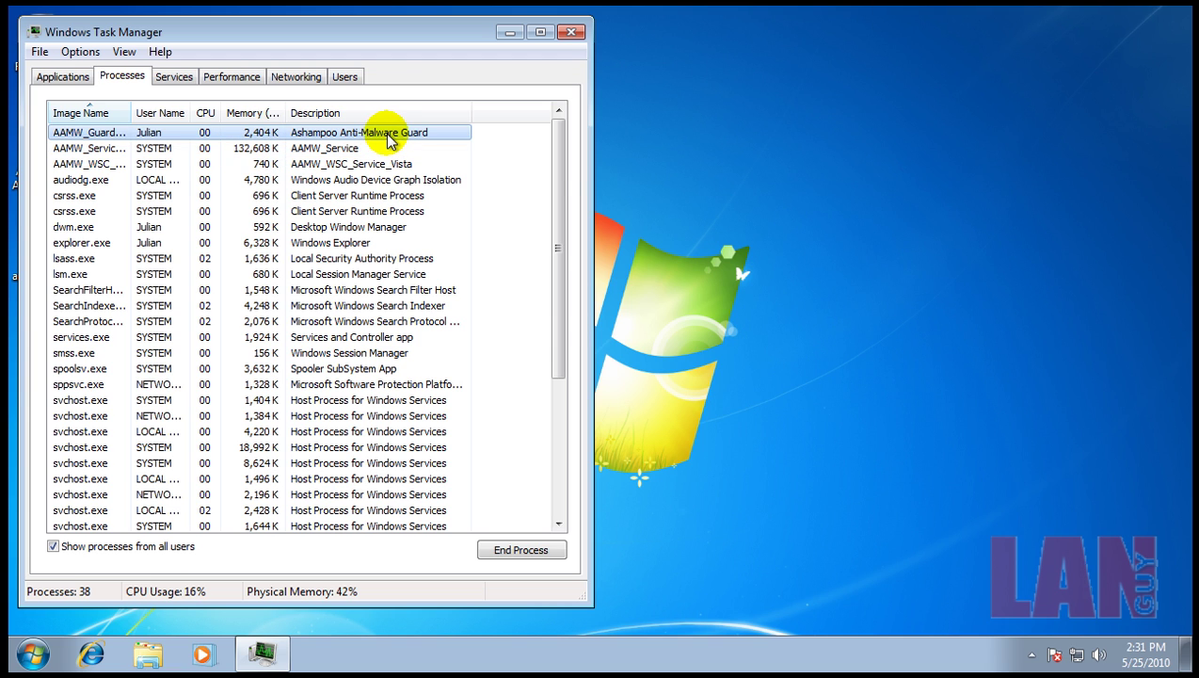
- Sort the processes by description in ascending order to examine the Ashampoo entries, and close Task Manager
left_click_drag(568, 166, 562, 136)
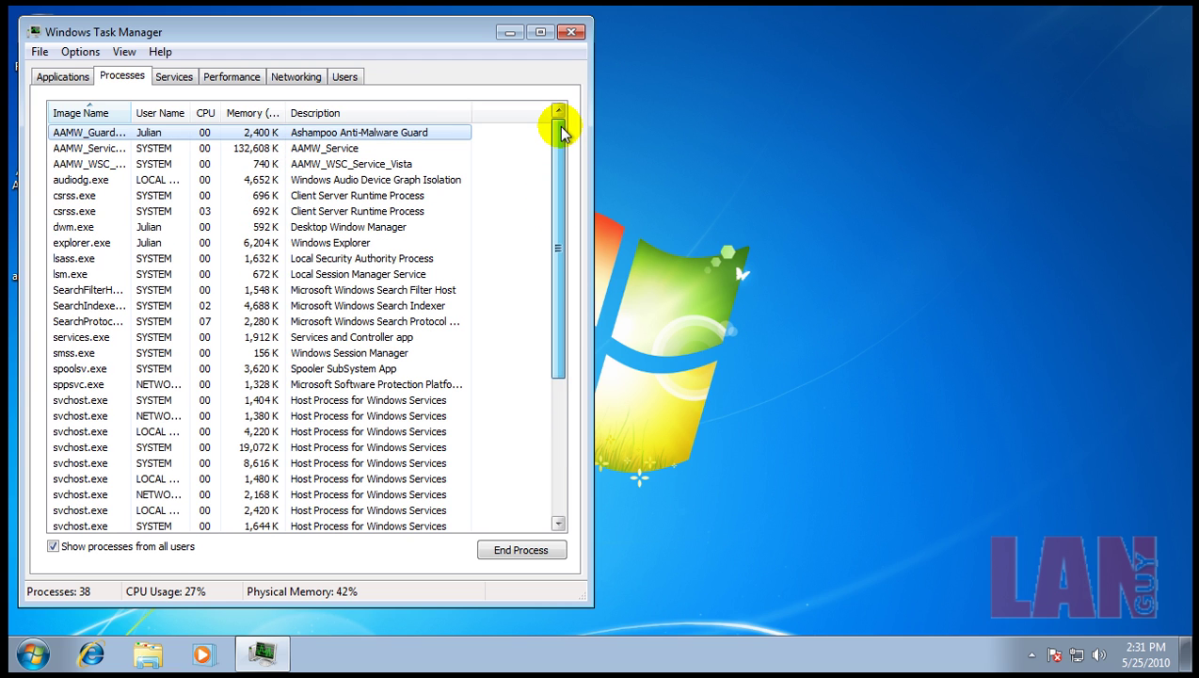
left_click(388, 113)
left_click(388, 113)
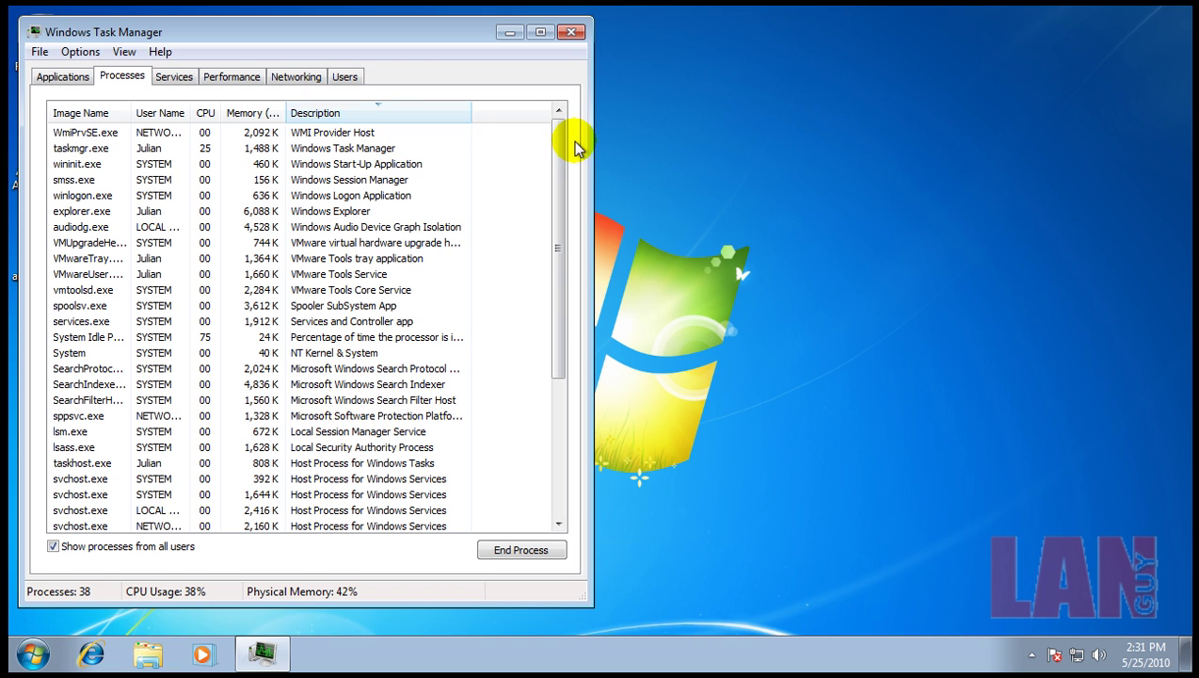
left_click(402, 115)
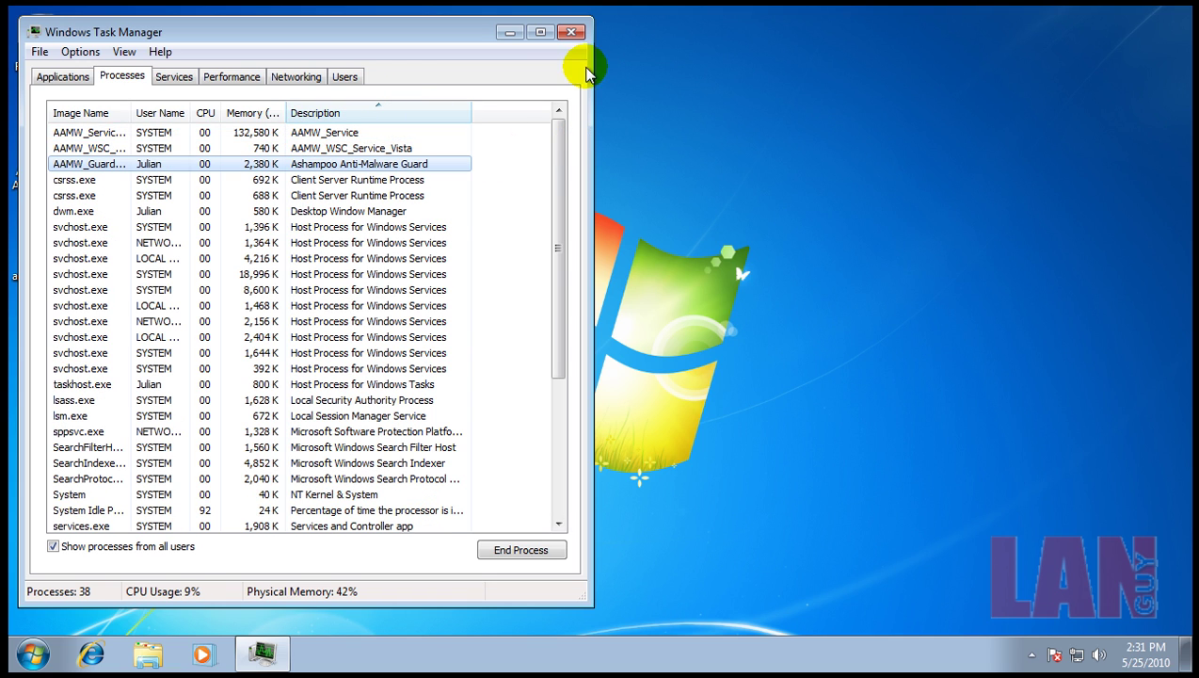
left_click(571, 32)
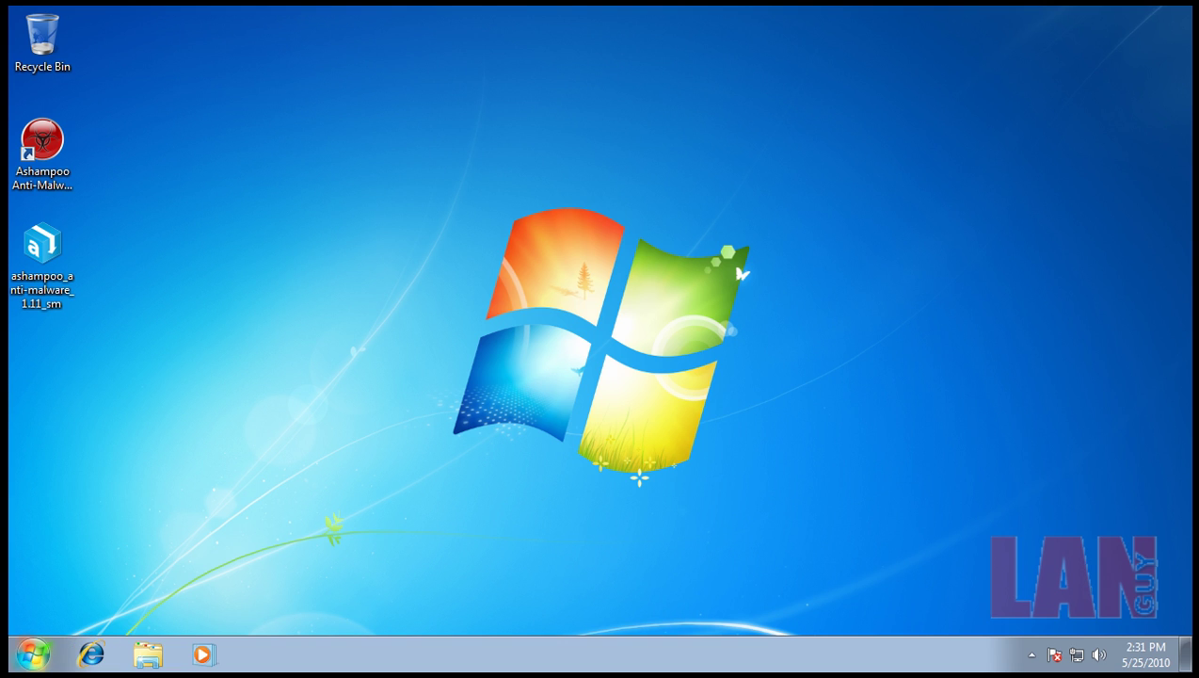
- Place the text file 1 on the desktop, open it in Notepad, and arrange it alongside a new Internet Explorer window
left_click_drag(187, 649, 91, 565)
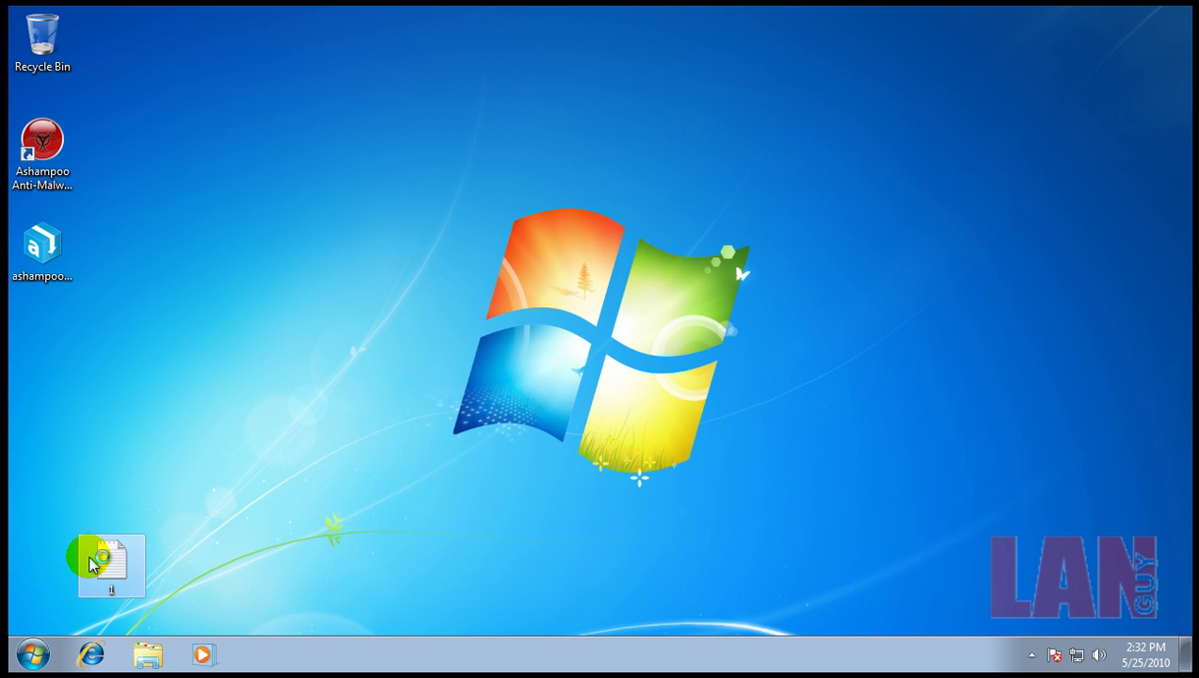
double_click(92, 563)
left_click(92, 649)
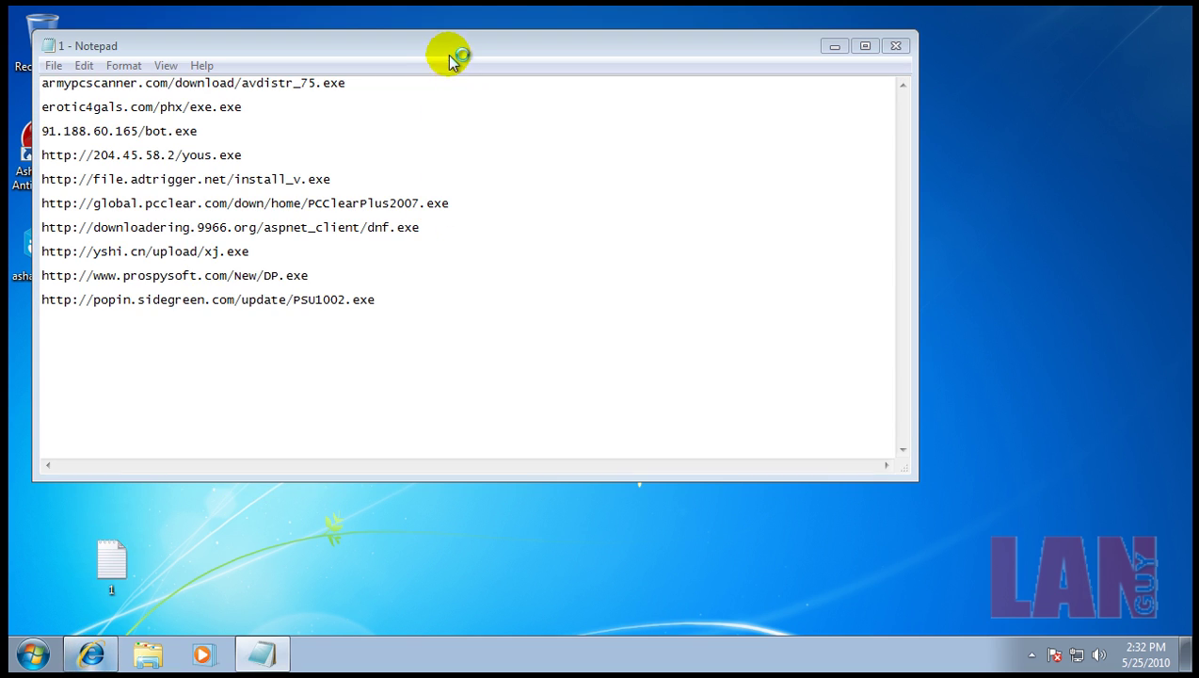
left_click_drag(450, 57, 433, 350)
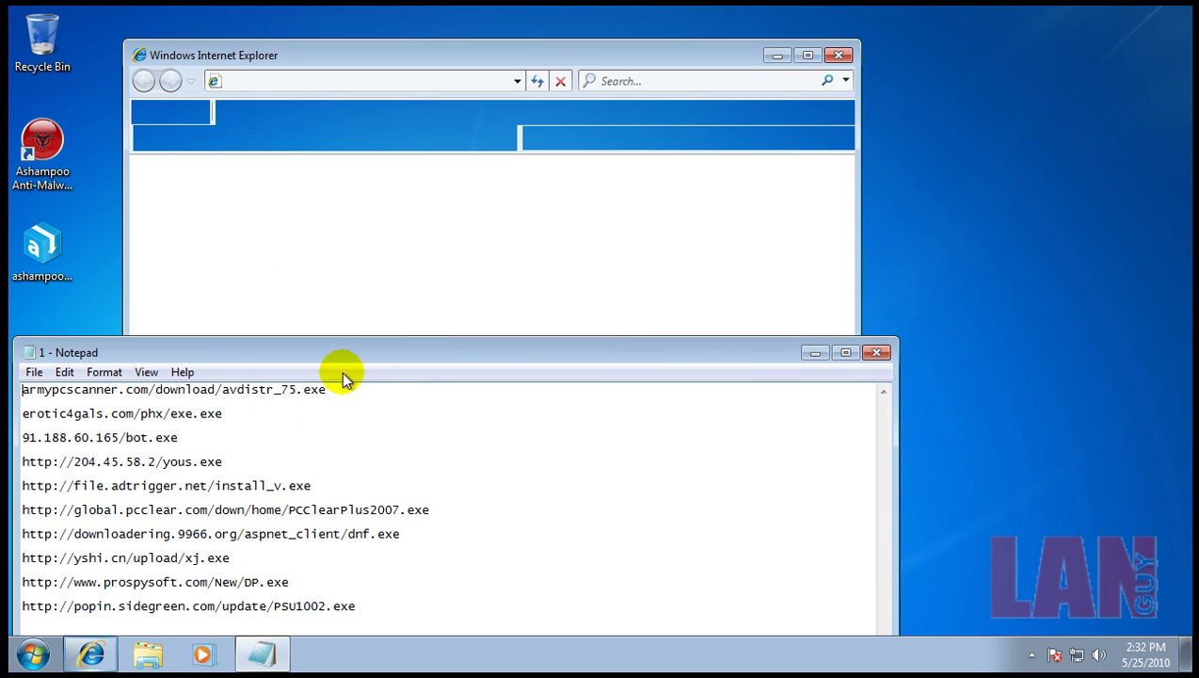
left_click(570, 42)
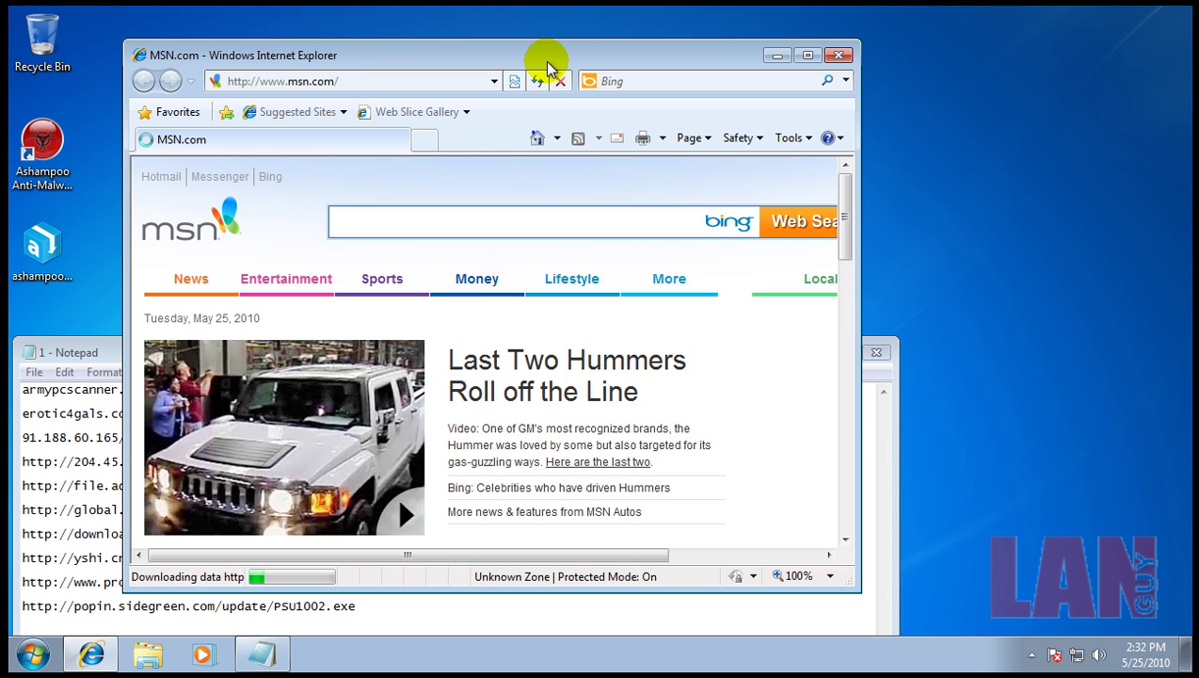
left_click_drag(549, 59, 868, 36)
- Copy armypcscanner.com/download/avdistr_75.exe from the Notepad list and load it in Internet Explorer
left_click_drag(362, 384, 12, 402)
key("ctrl+c")
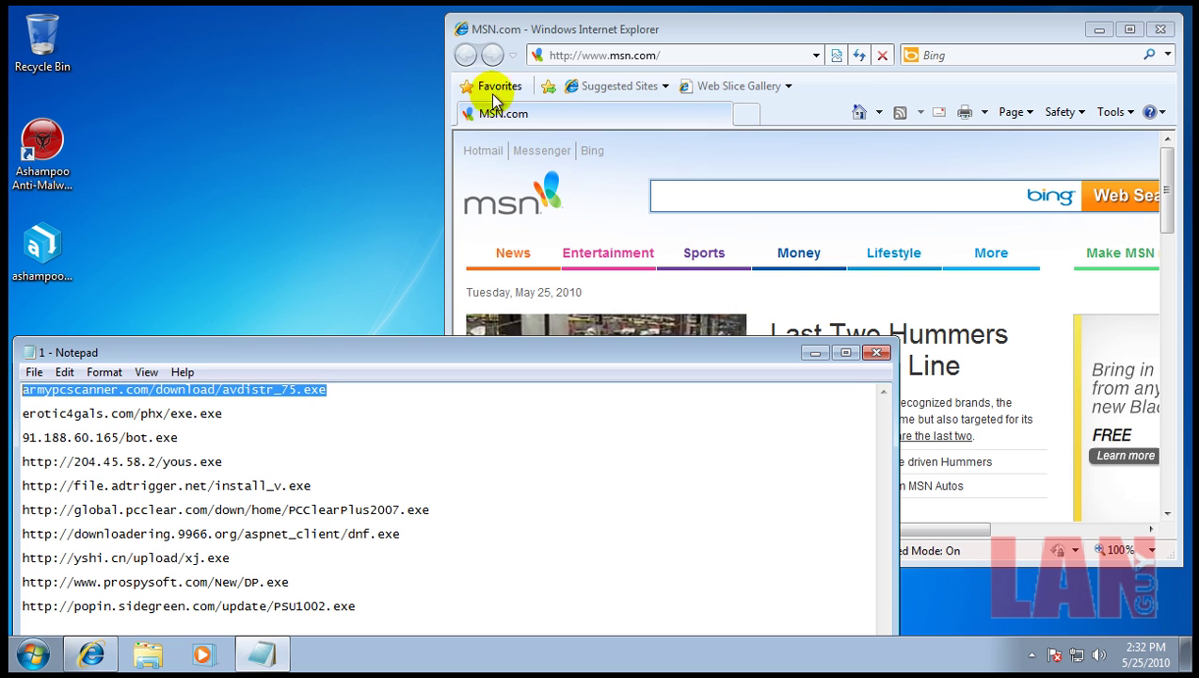
left_click(686, 52)
left_click(691, 51)
key("ctrl+a")
key("ctrl+v")
key("Return")
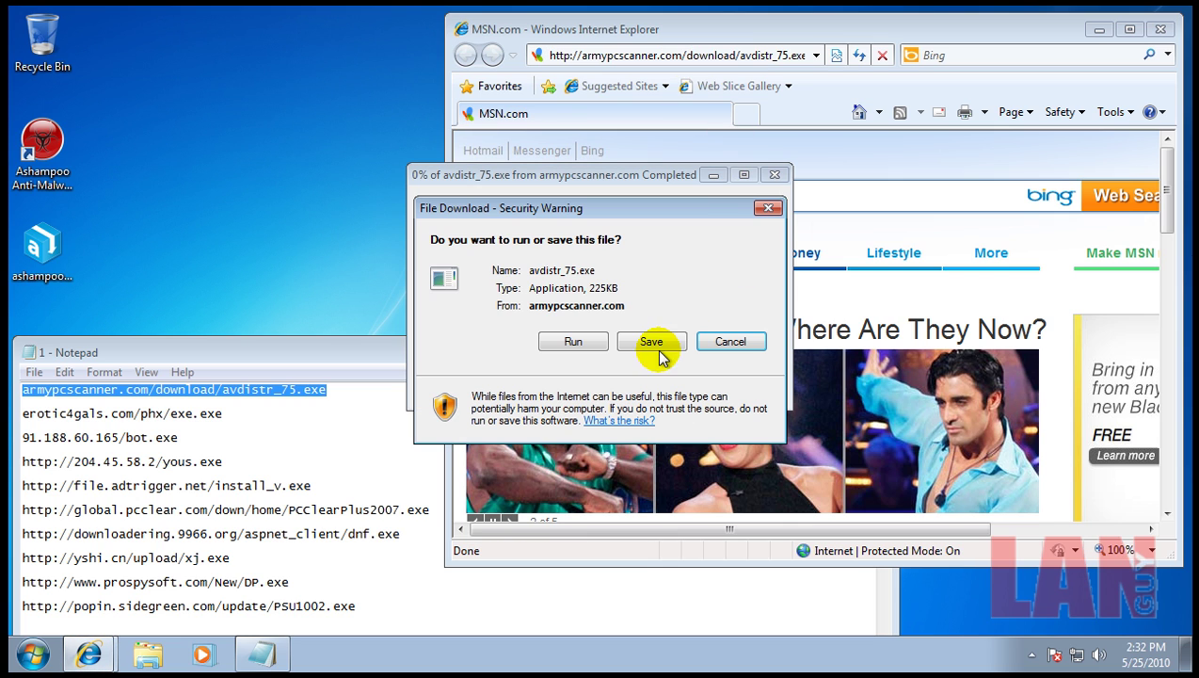
- Run avdistr_75.exe despite the unsafe-download warning, and have Anti-Malware block the file and move it into quarantine
left_click(593, 345)
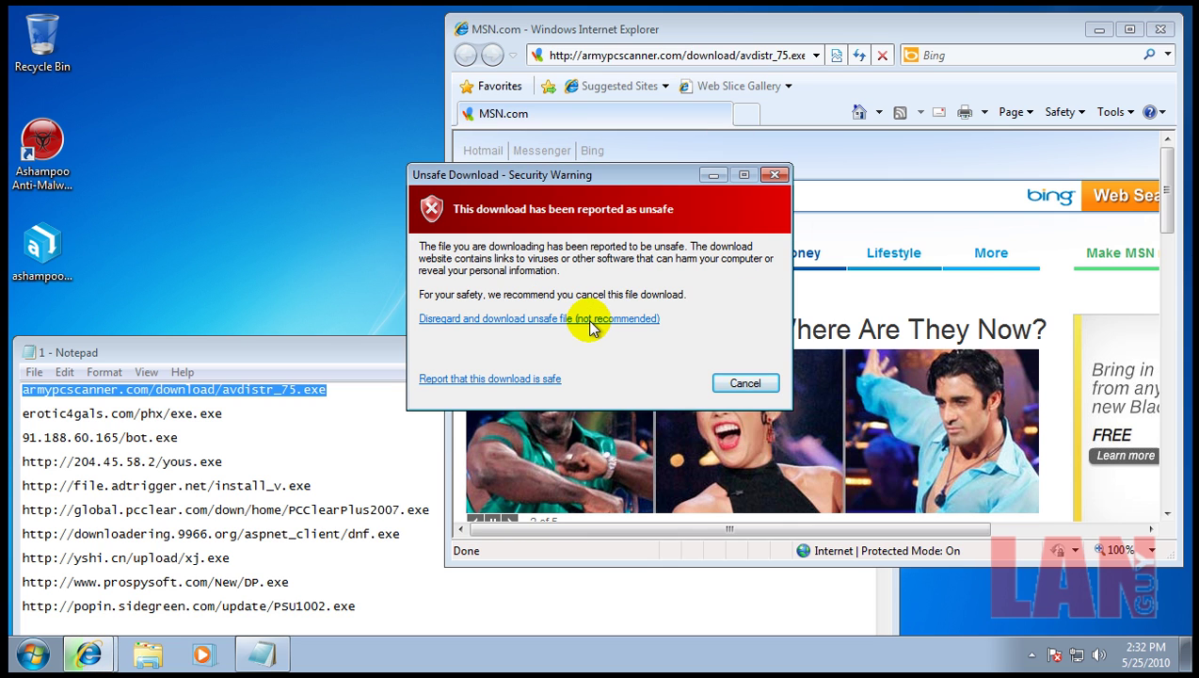
left_click(586, 322)
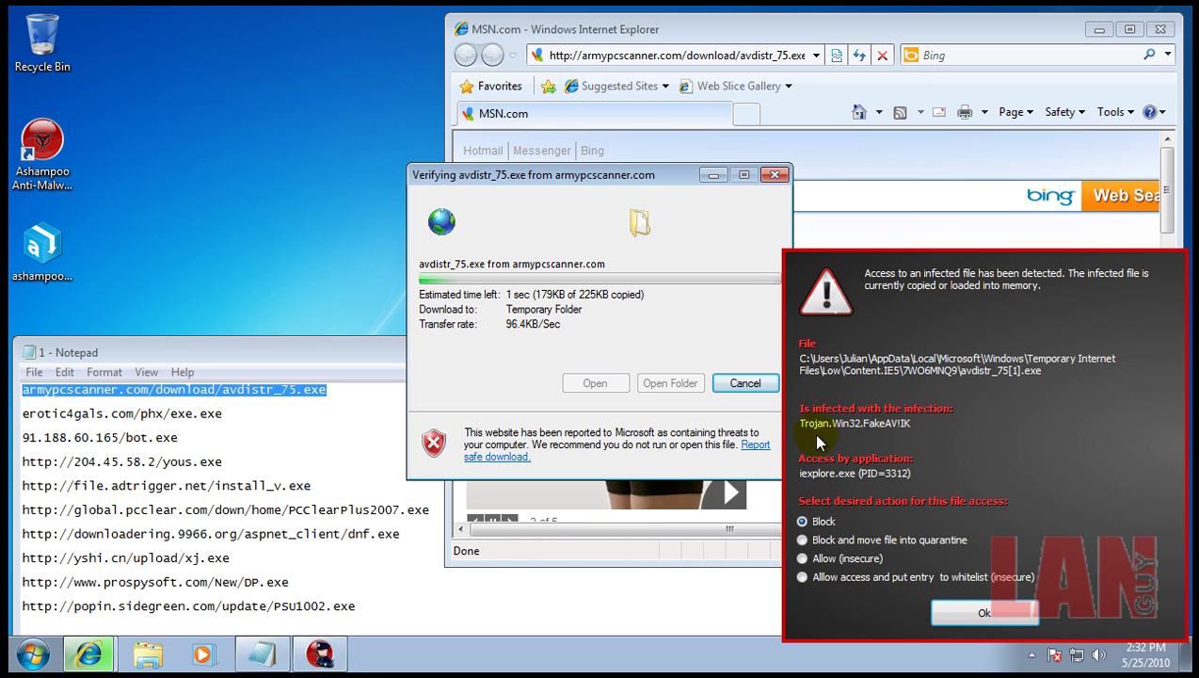
left_click(890, 540)
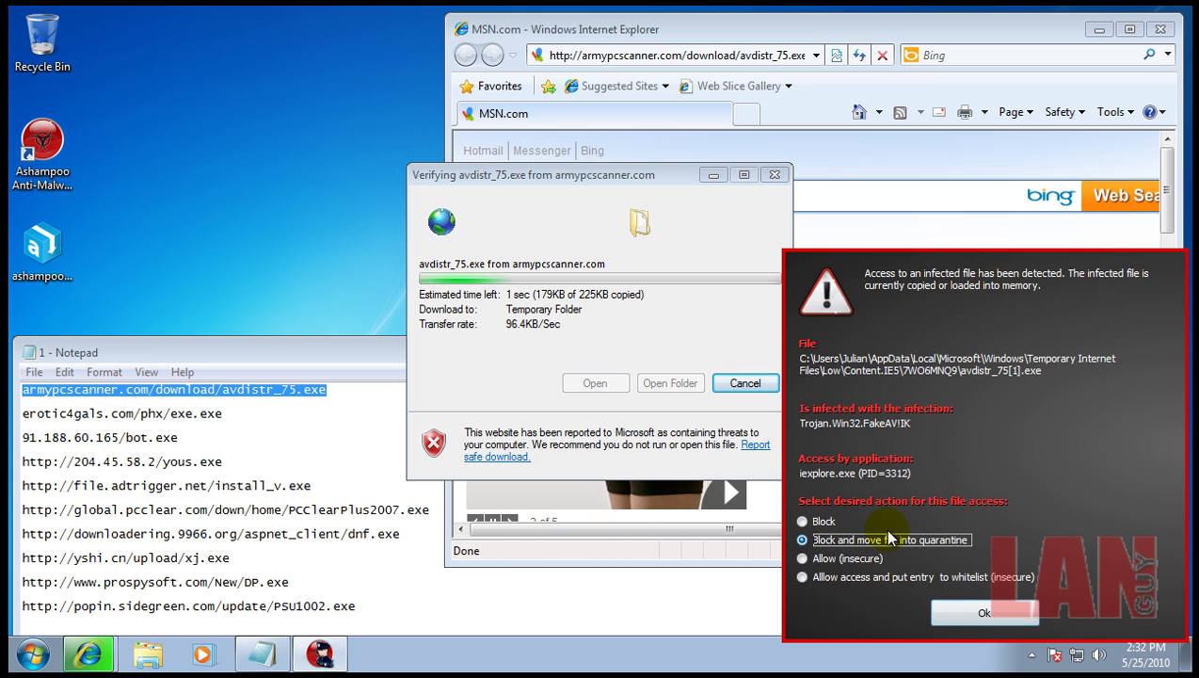
left_click(985, 612)
- Copy erotic4gals.com/phx/exe.exe from the Notepad list and load it in Internet Explorer
left_click_drag(257, 431, 13, 415)
key("ctrl+c")
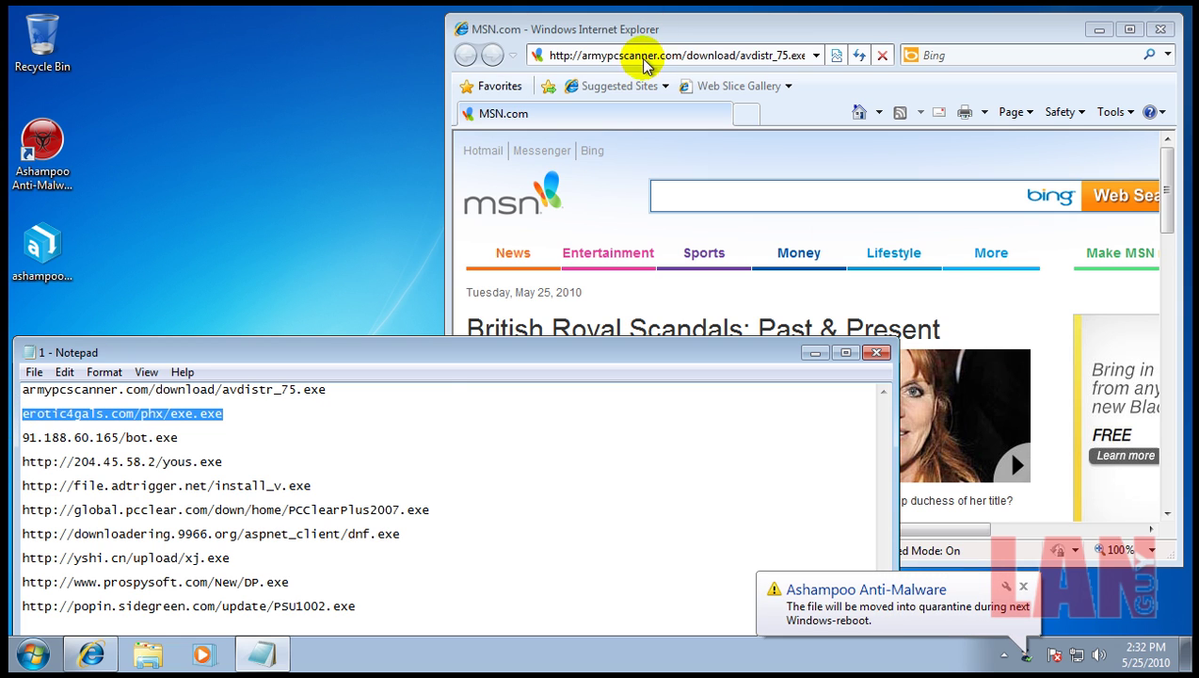
left_click(646, 55)
left_click(646, 55)
key("ctrl+v")
key("Return")
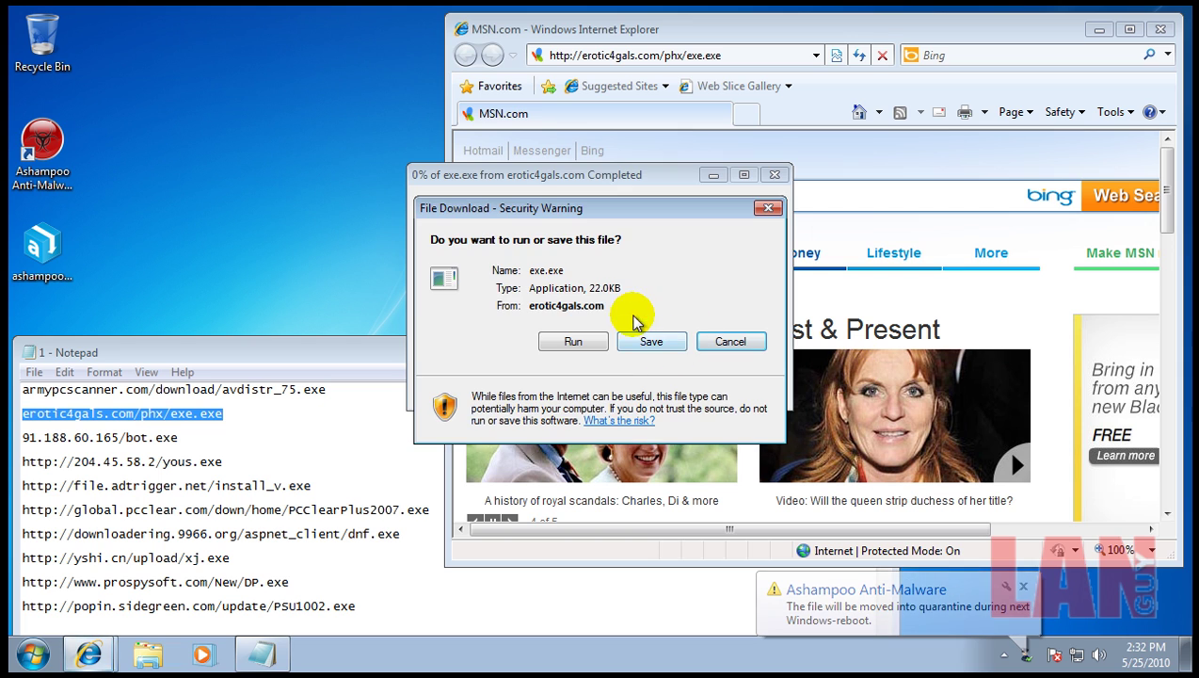
- Run exe.exe despite the unsafe-download warning, and have Anti-Malware block the file and move it into quarantine
left_click(582, 340)
left_click(651, 320)
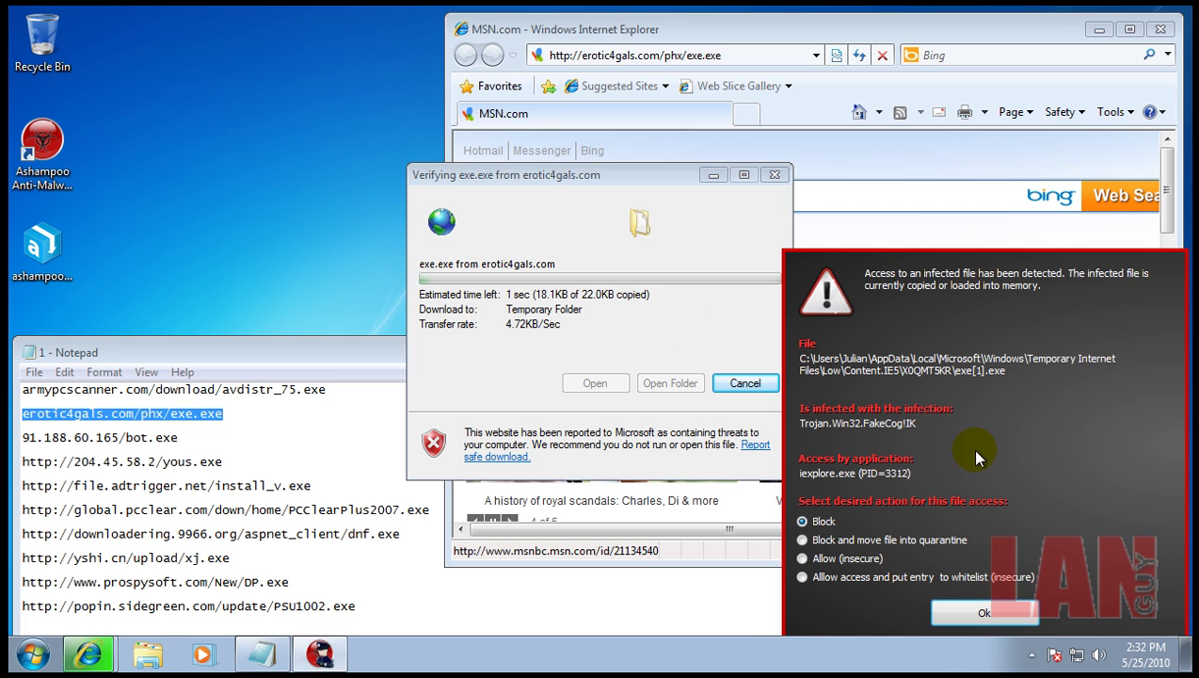
left_click(832, 541)
left_click(969, 613)
- Copy 91.188.60.165/bot.exe from the Notepad list, load it in Internet Explorer and run the downloaded file
left_click(143, 442)
left_click_drag(179, 438, 32, 439)
key("ctrl+c")
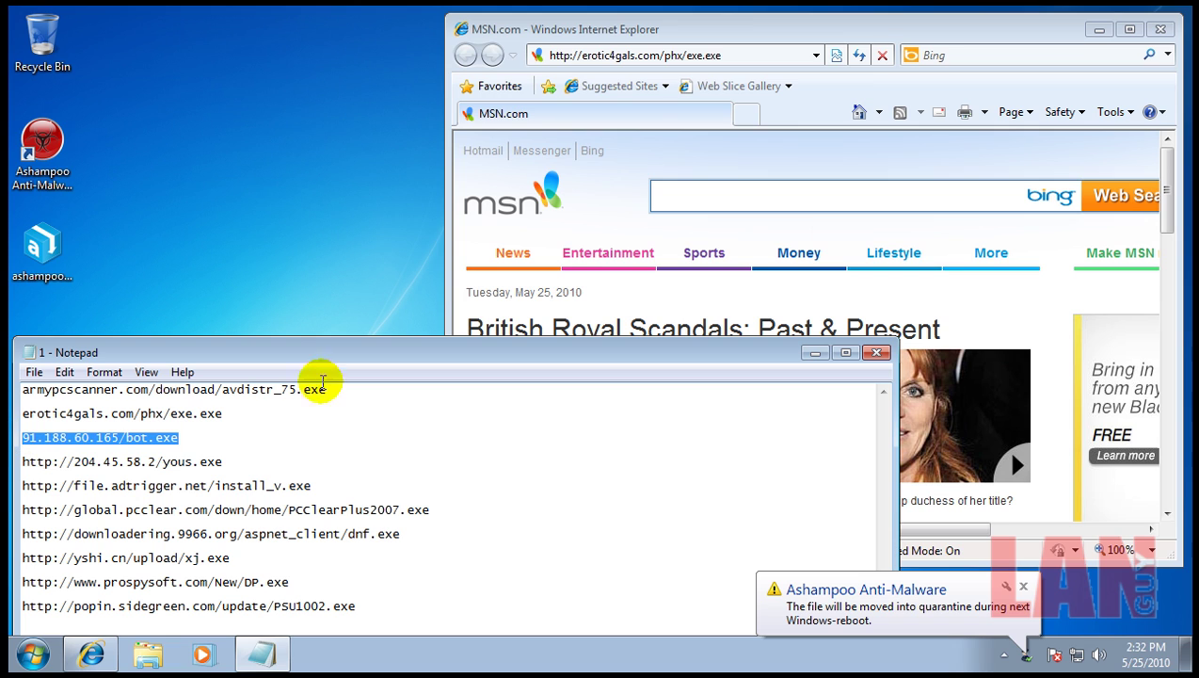
left_click(663, 54)
left_click(668, 56)
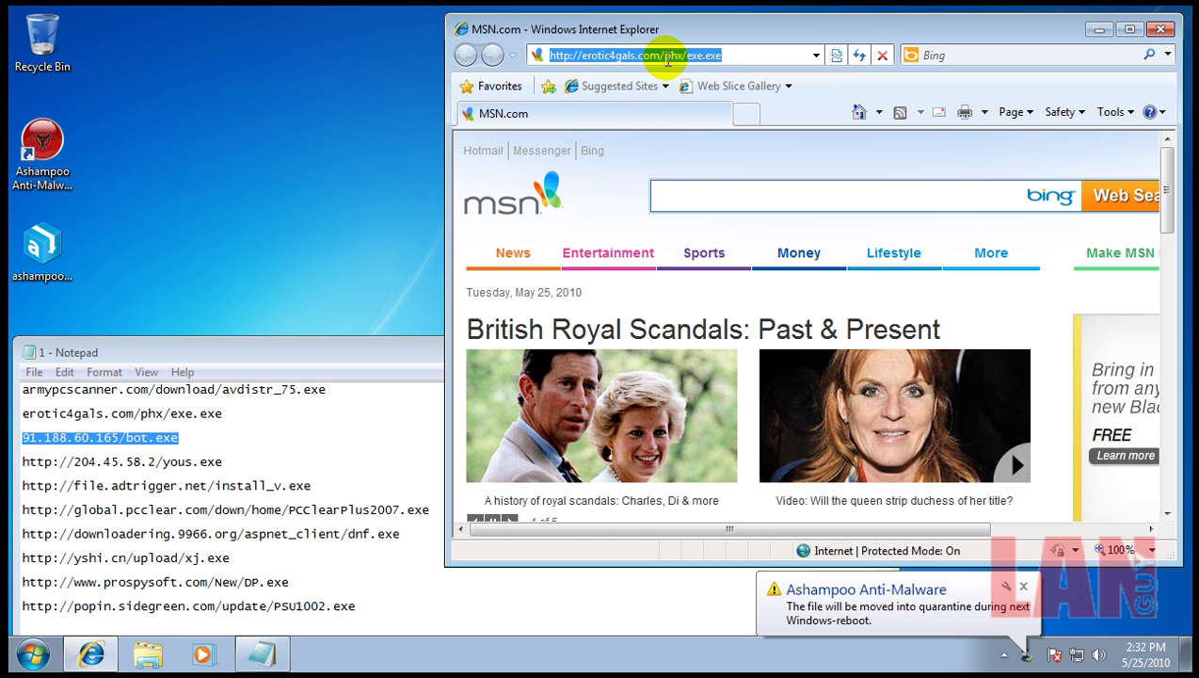
key("ctrl+v")
key("Return")
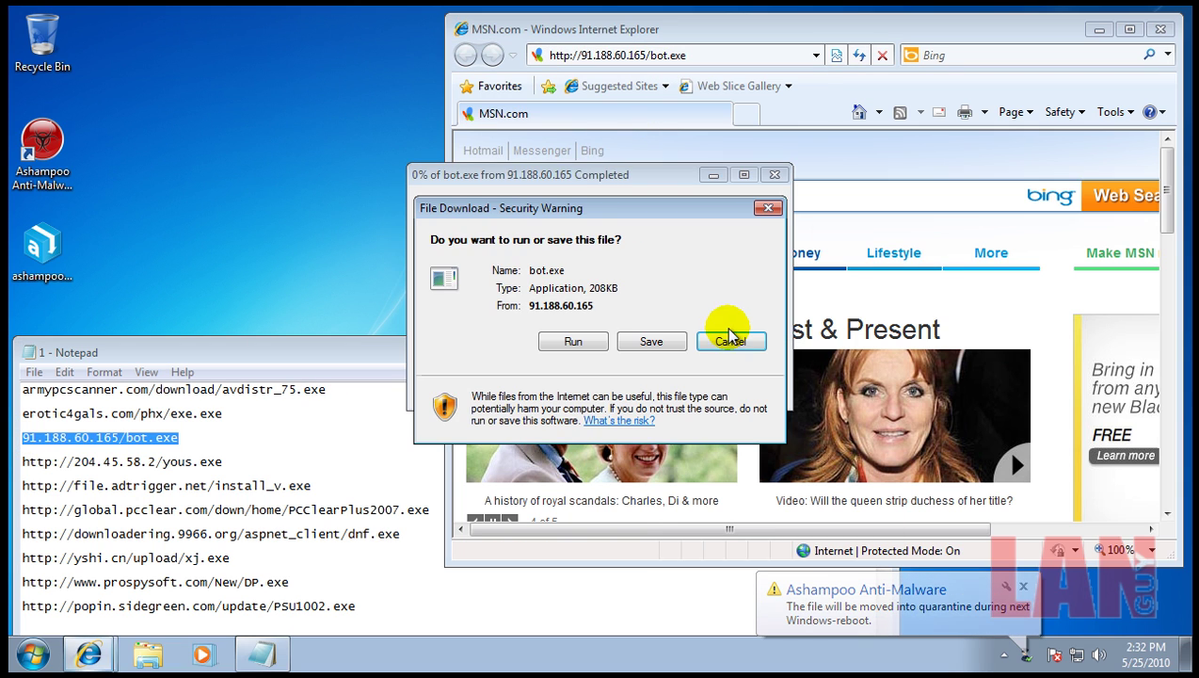
left_click(585, 339)
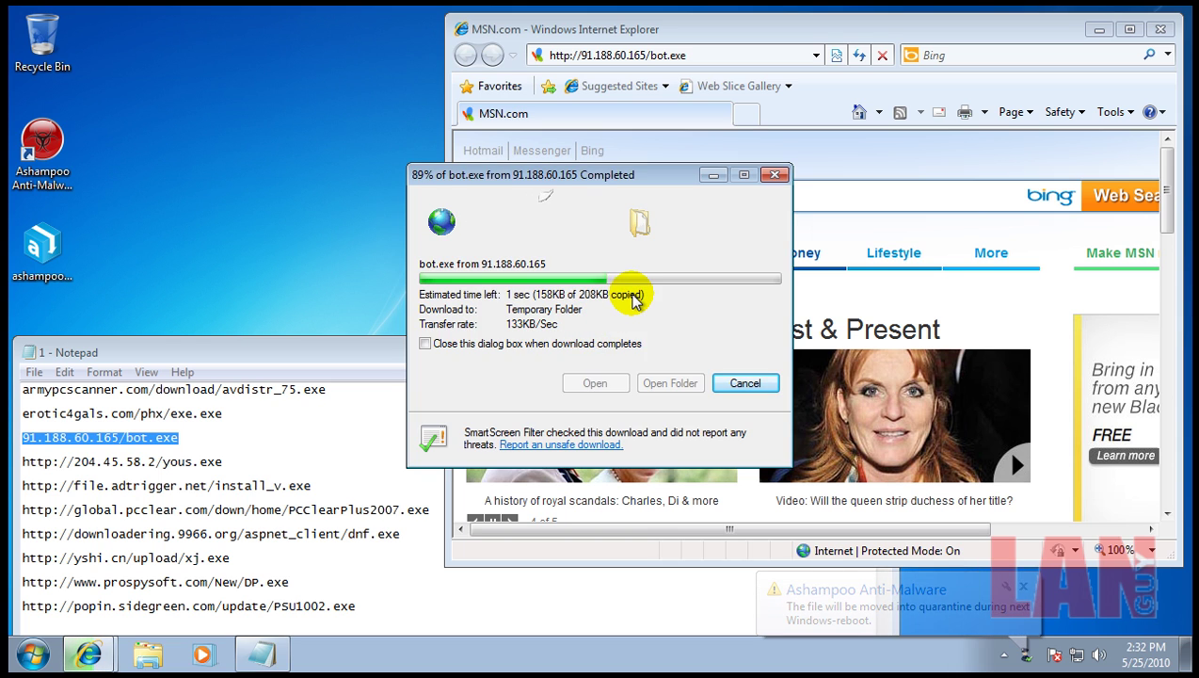
left_click(681, 352)
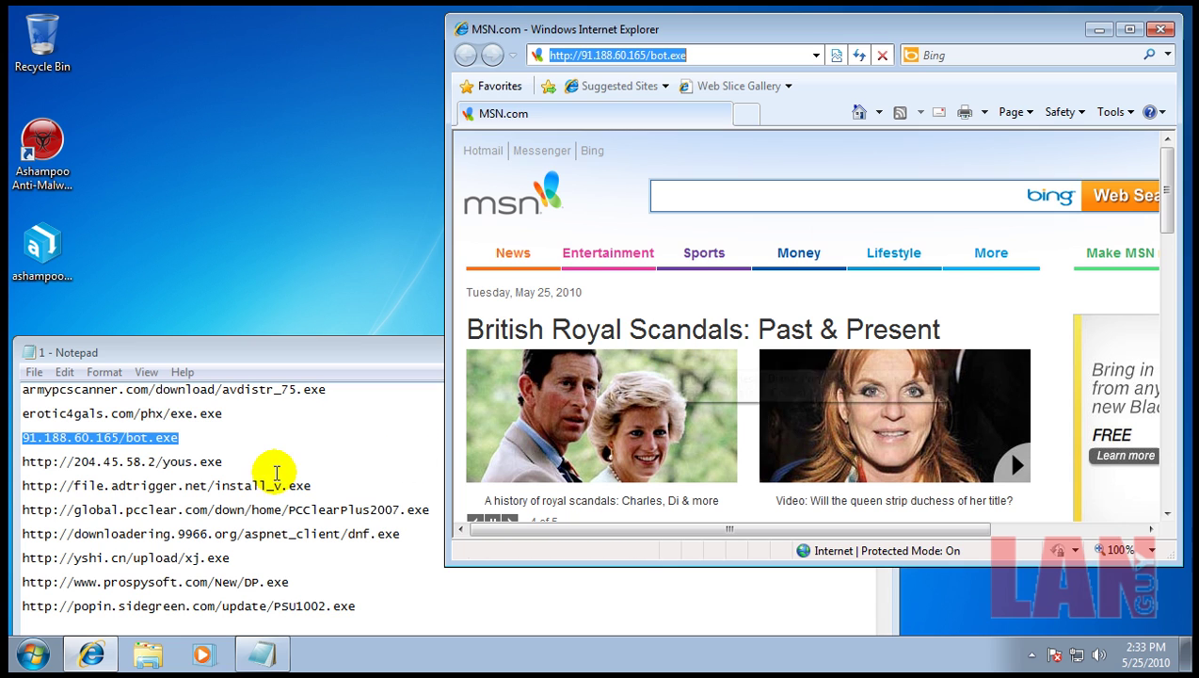
left_click(101, 477)
double_click(15, 461)
key("ctrl+c")
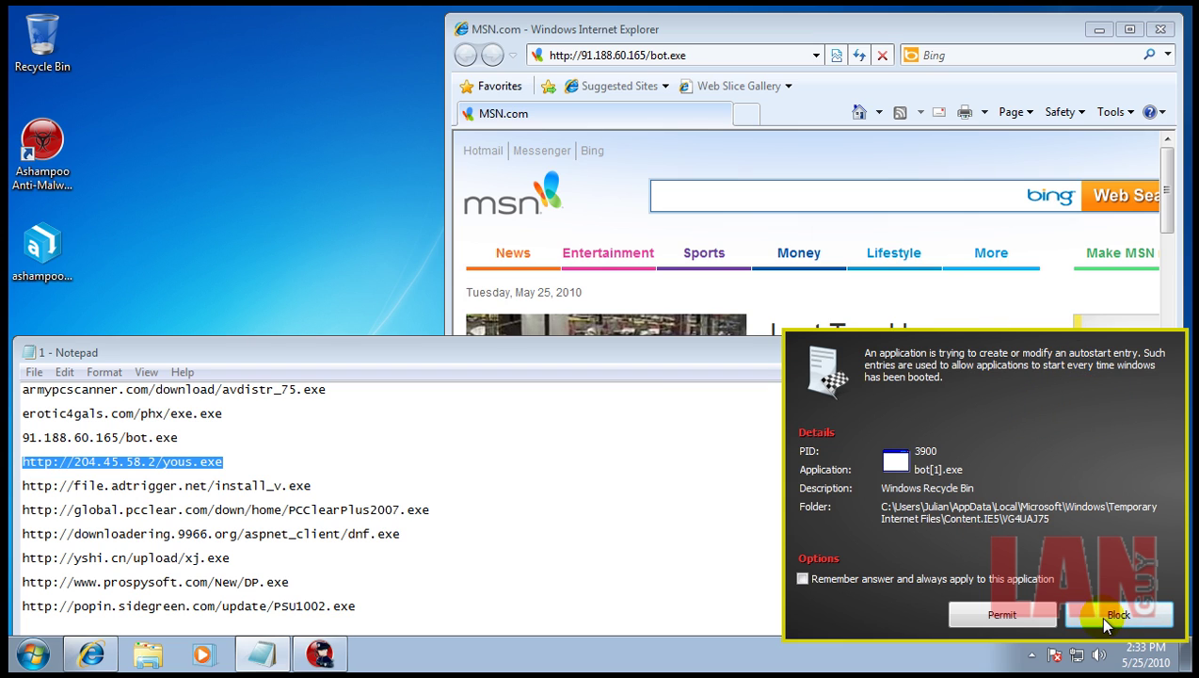
- Block bot[1].exe from creating an autostart entry and have the answer always applied to this application
left_click(1027, 580)
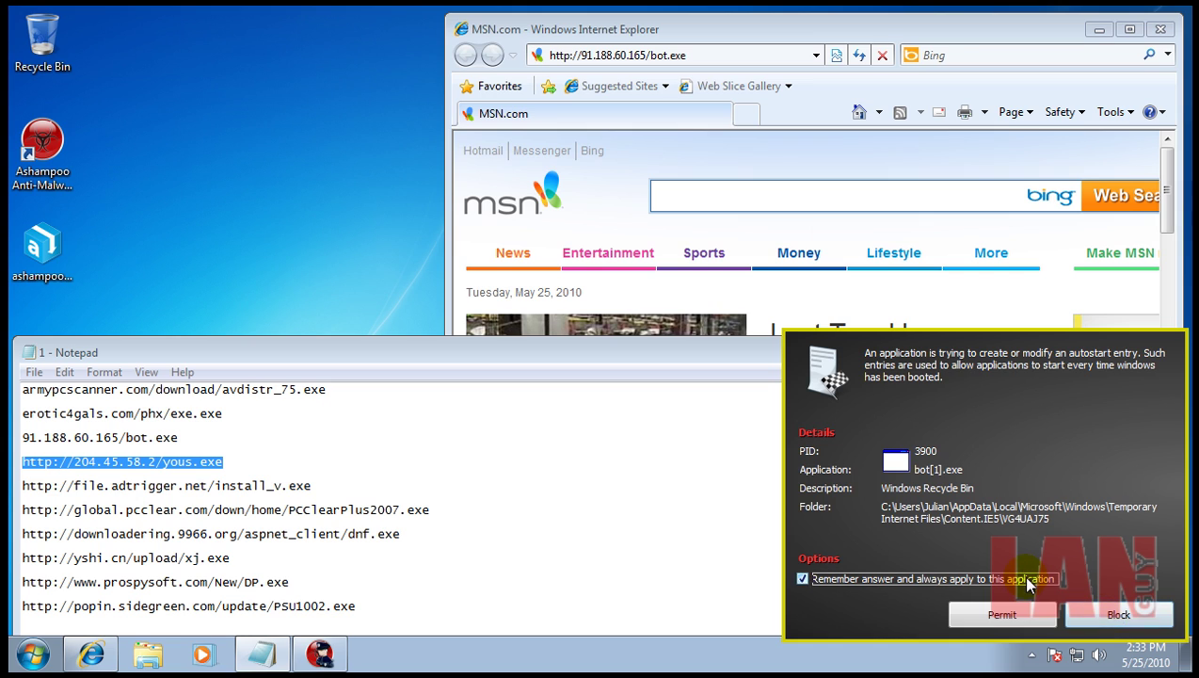
left_click(1112, 613)
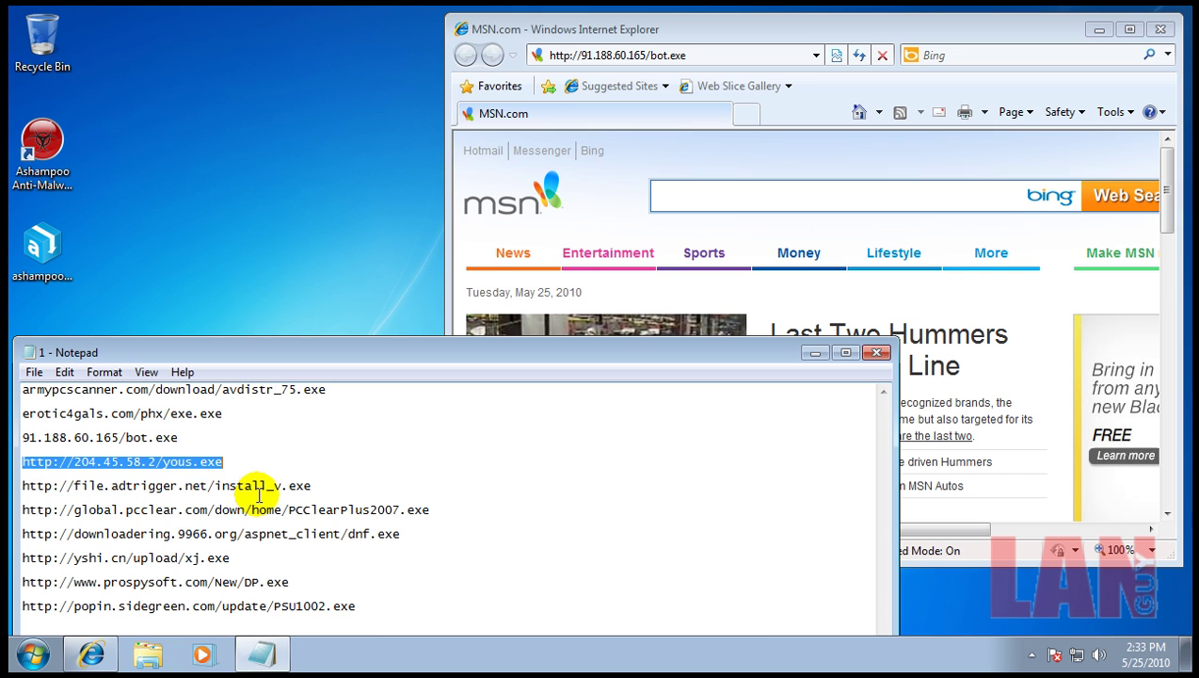
left_click(670, 54)
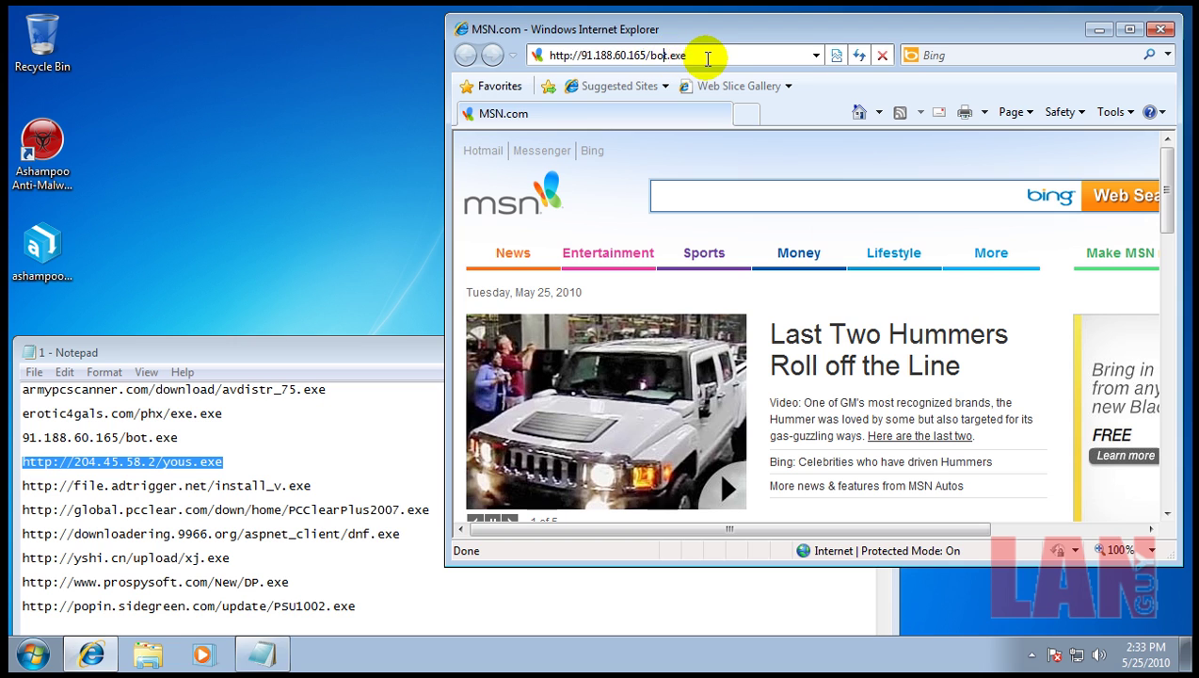
key("ctrl+a")
key("ctrl+v")
key("Return")
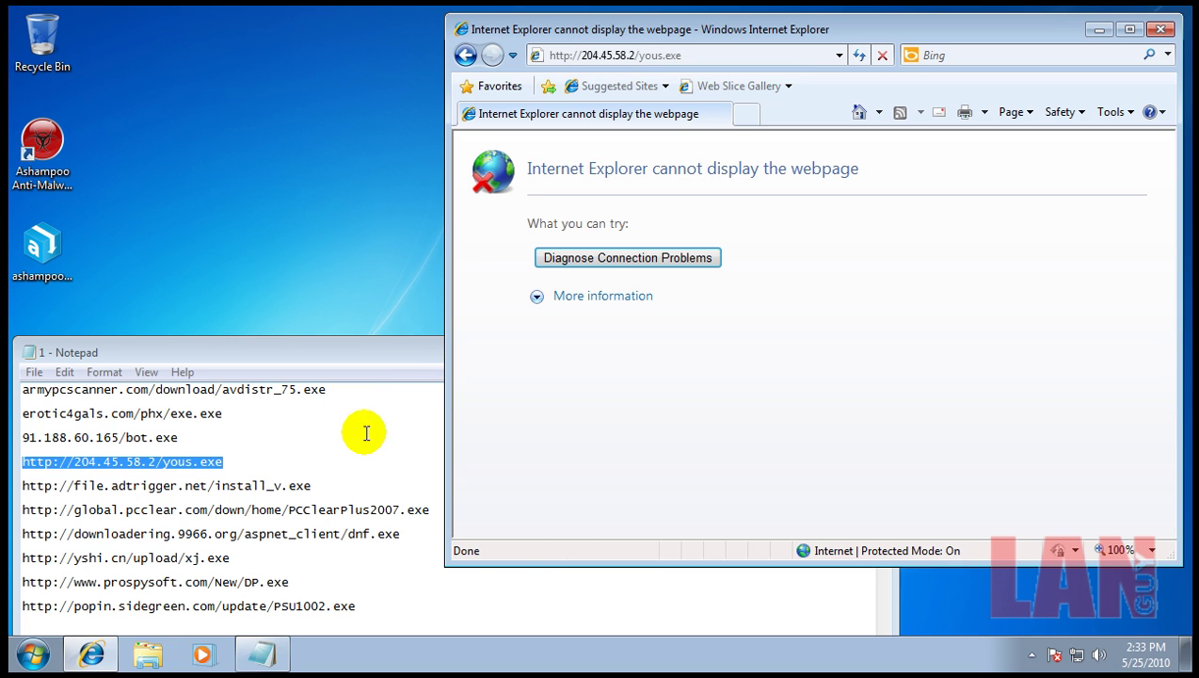
left_click_drag(318, 488, 19, 489)
key("ctrl+c")
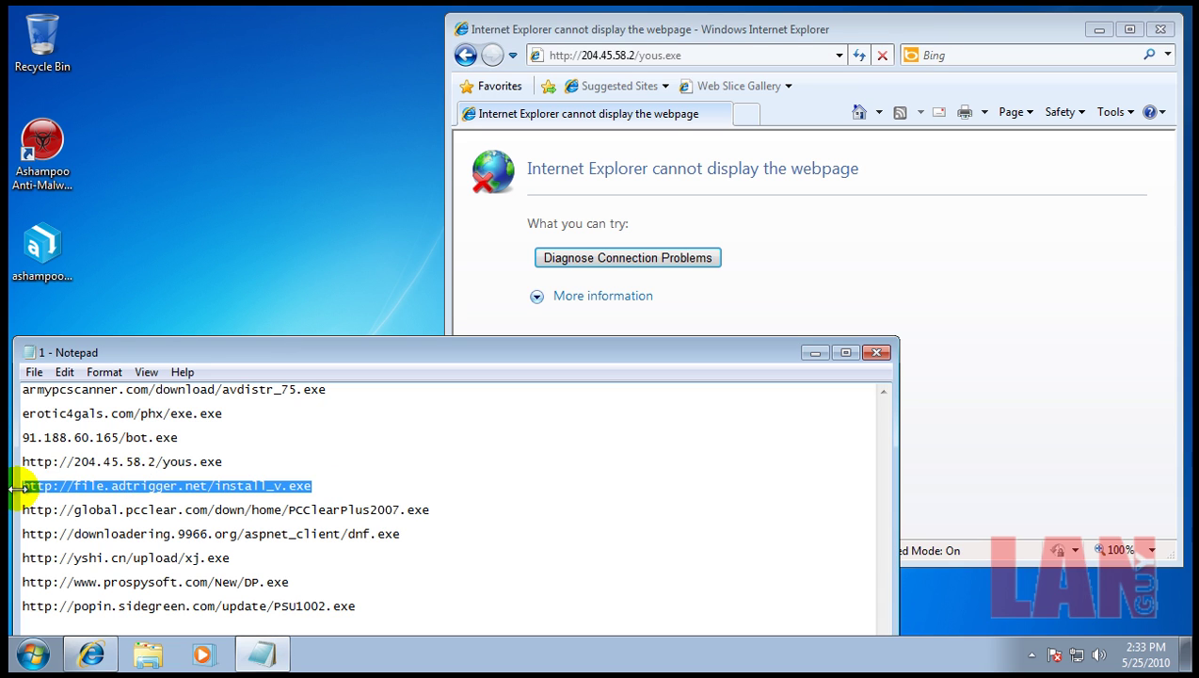
left_click(689, 54)
key("ctrl+v")
key("Return")
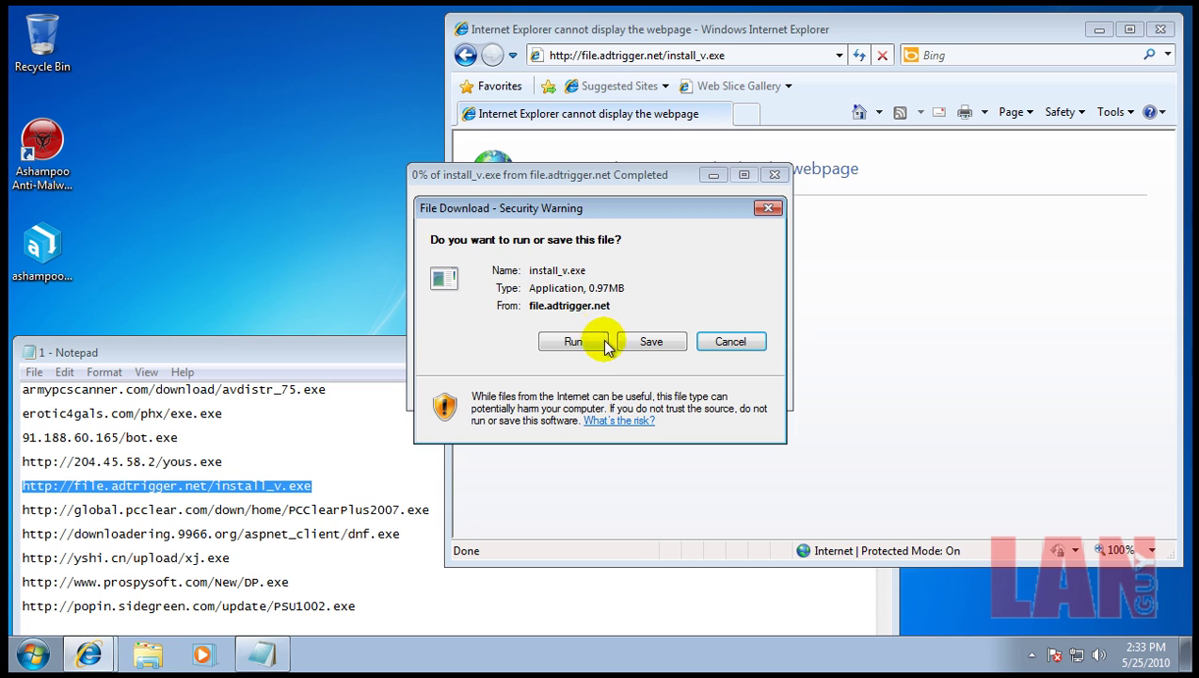
- Run install_v.exe and have Anti-Malware block the file and move it into quarantine
left_click(554, 342)
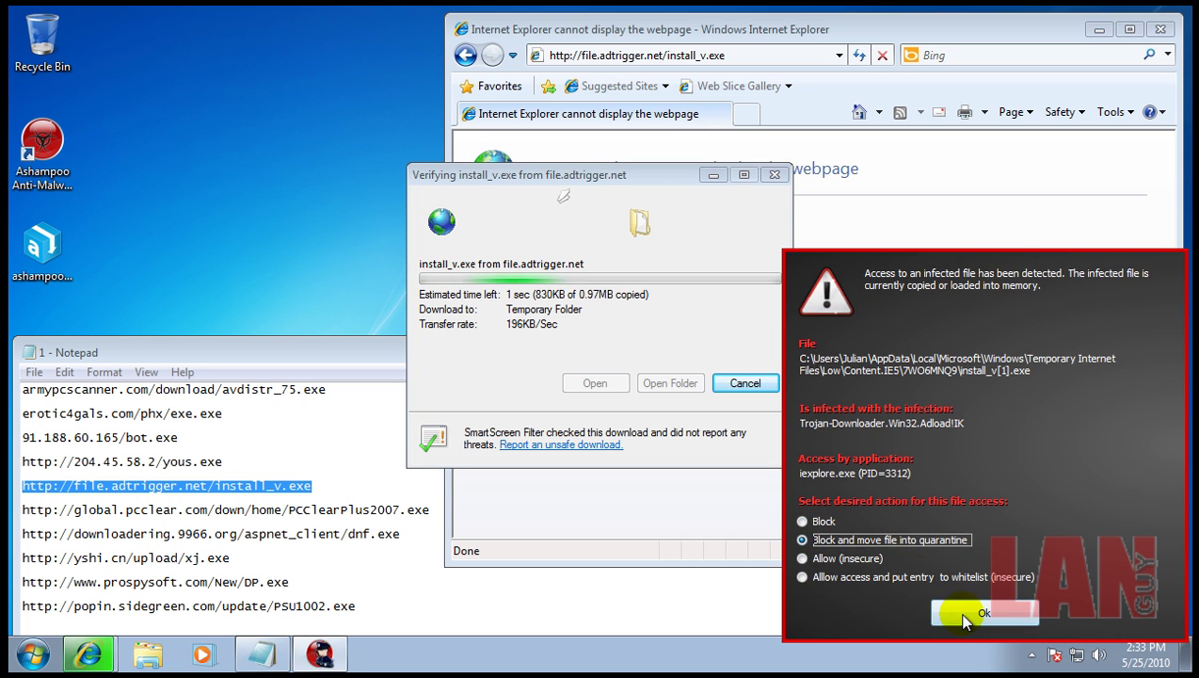
left_click(965, 617)
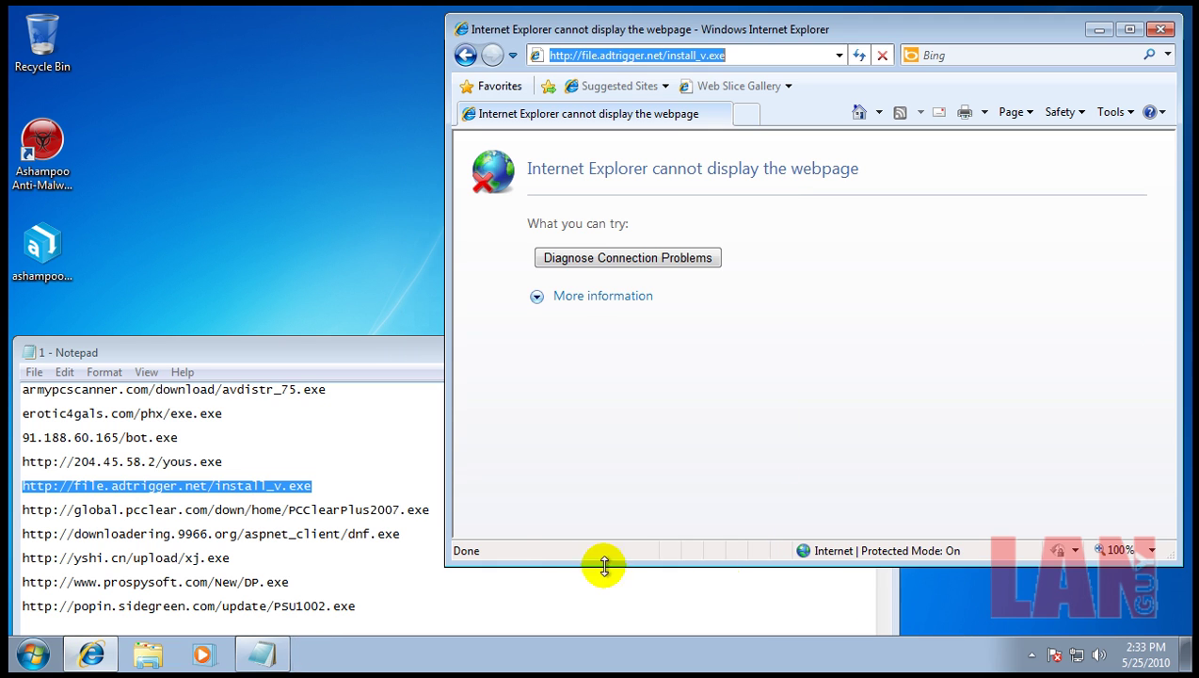
left_click(429, 509)
key("shift+Home")
key("ctrl+c")
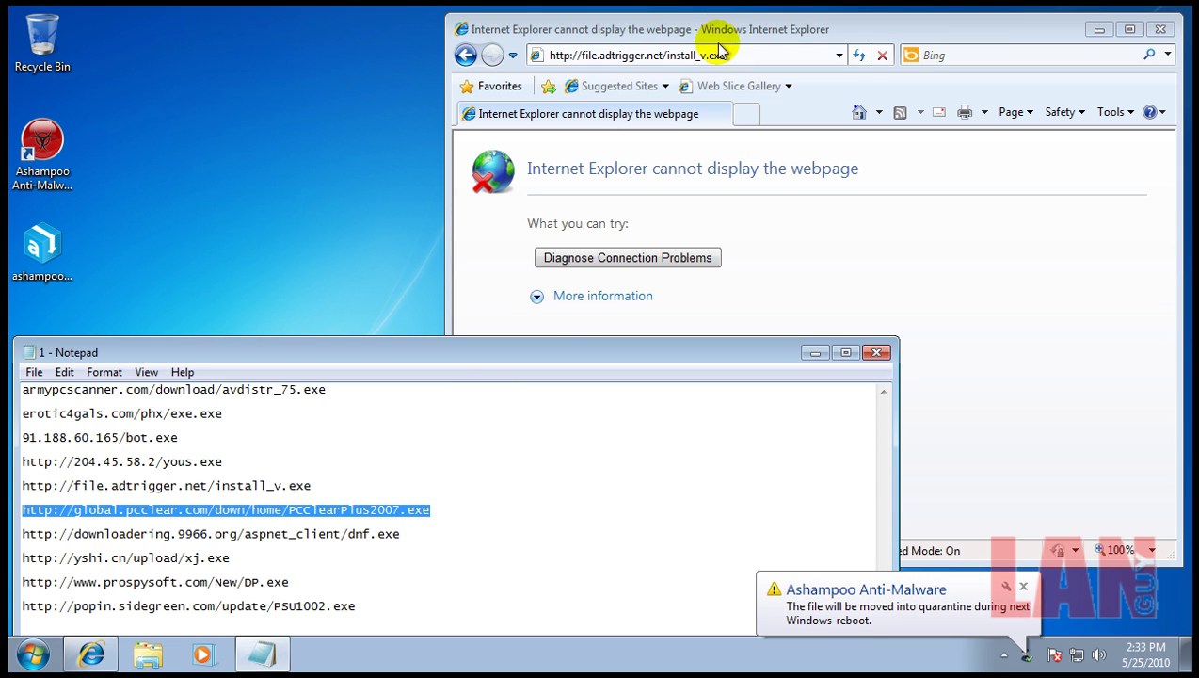
left_click(742, 53)
left_click(741, 53)
key("ctrl+v")
key("Return")
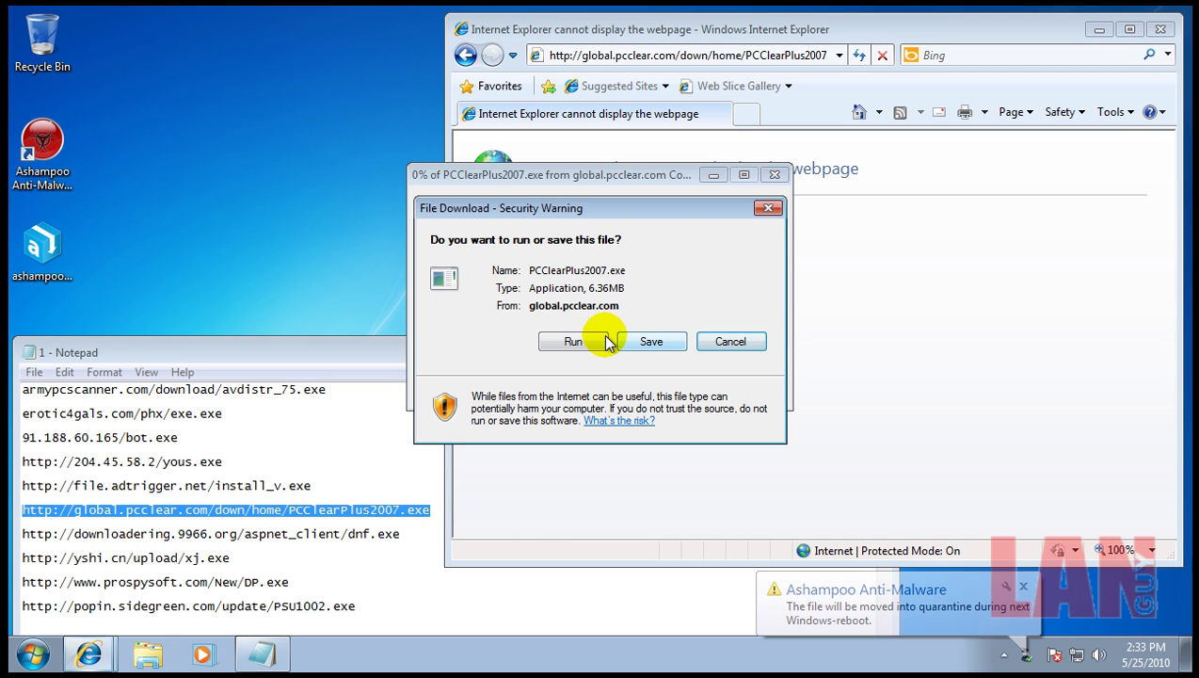
left_click(598, 343)
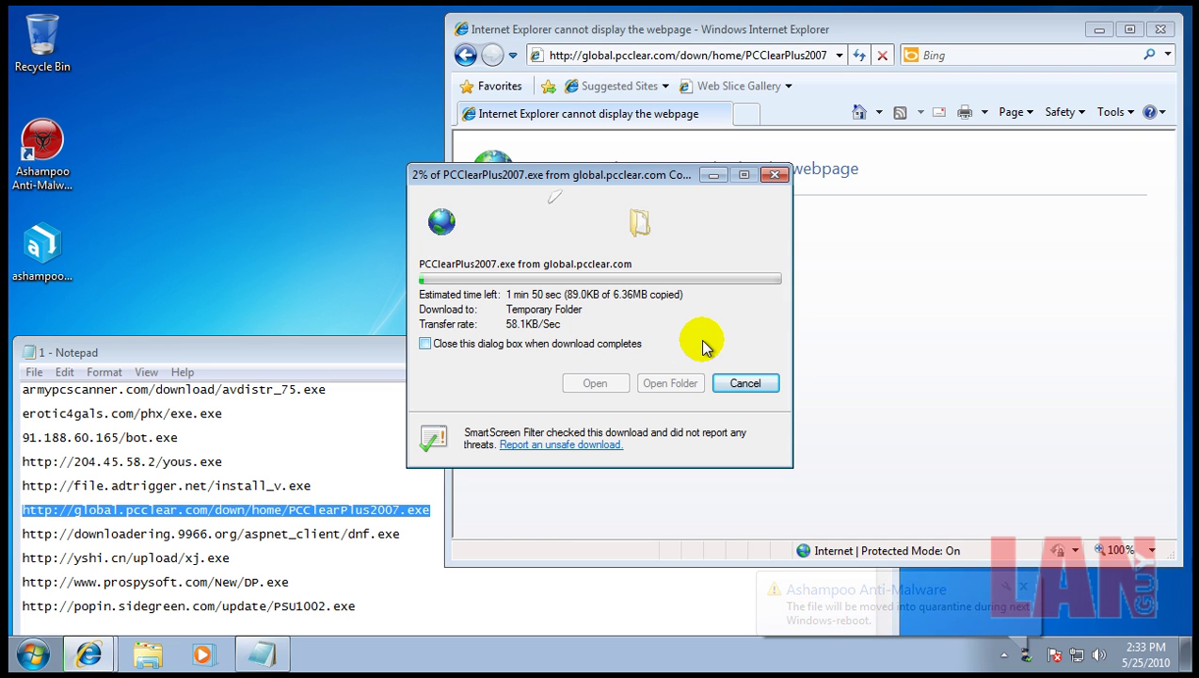
left_click(403, 534)
key("shift+Home")
key("ctrl+c")
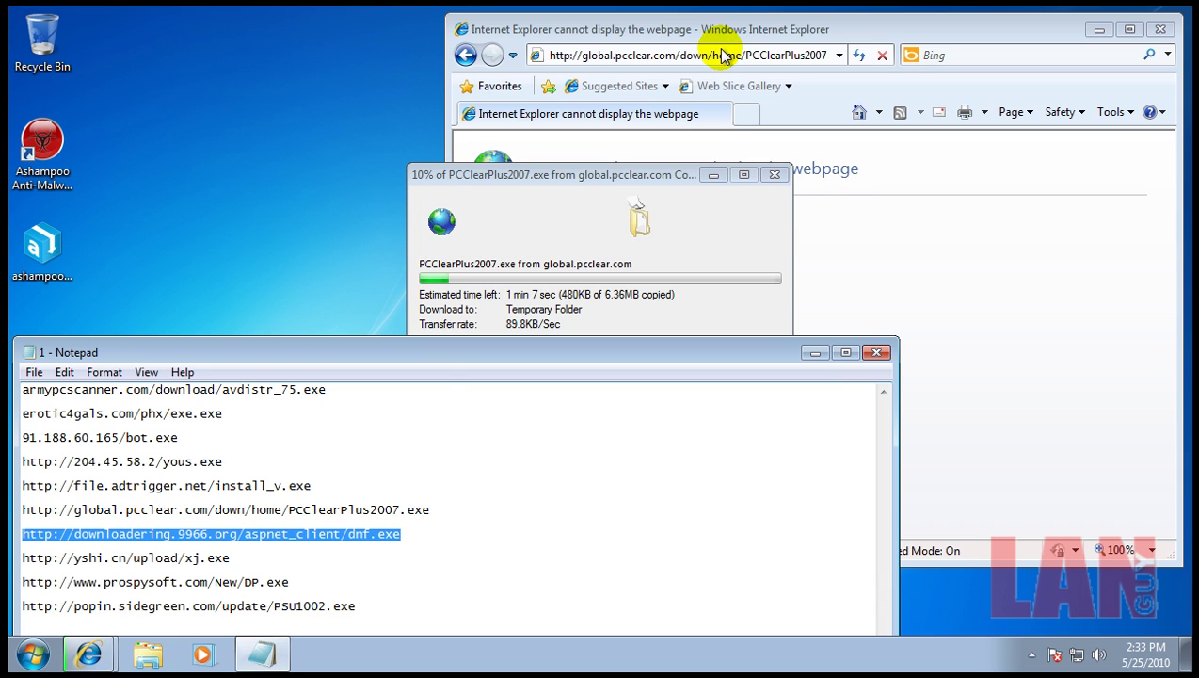
left_click(721, 54)
key("ctrl+v")
key("Return")
- Run dnf.exe despite the unsafe-download warning, and have Anti-Malware block the file and move it into quarantine
left_click(589, 344)
left_click(600, 319)
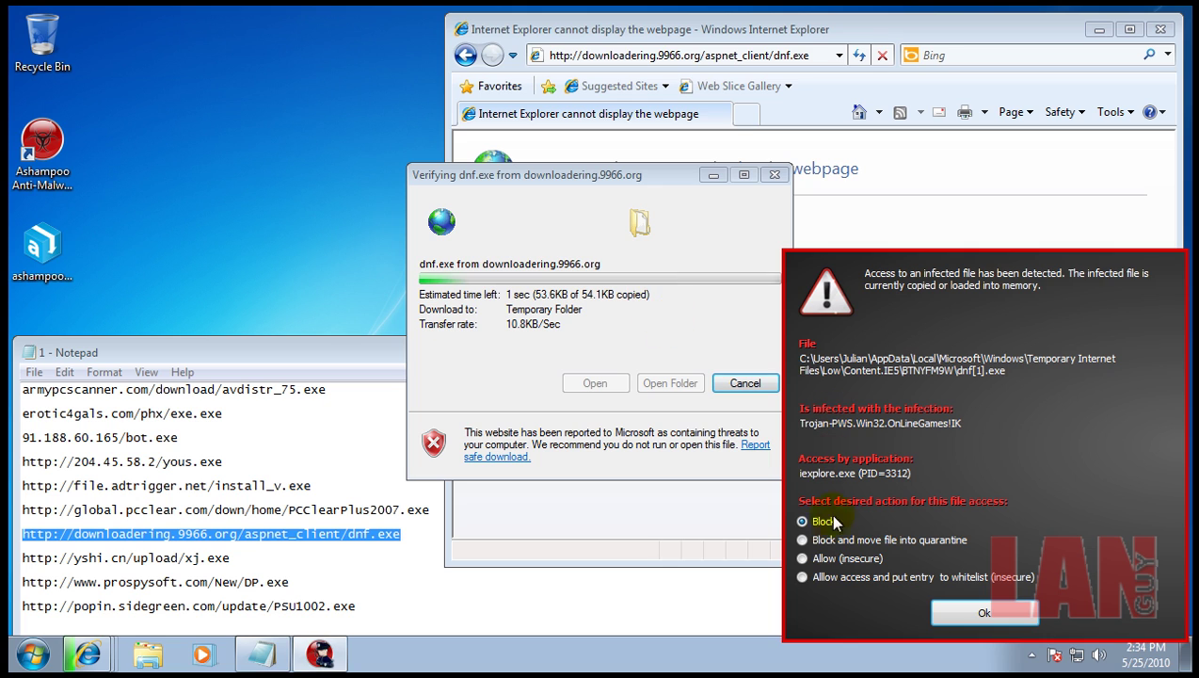
left_click(880, 539)
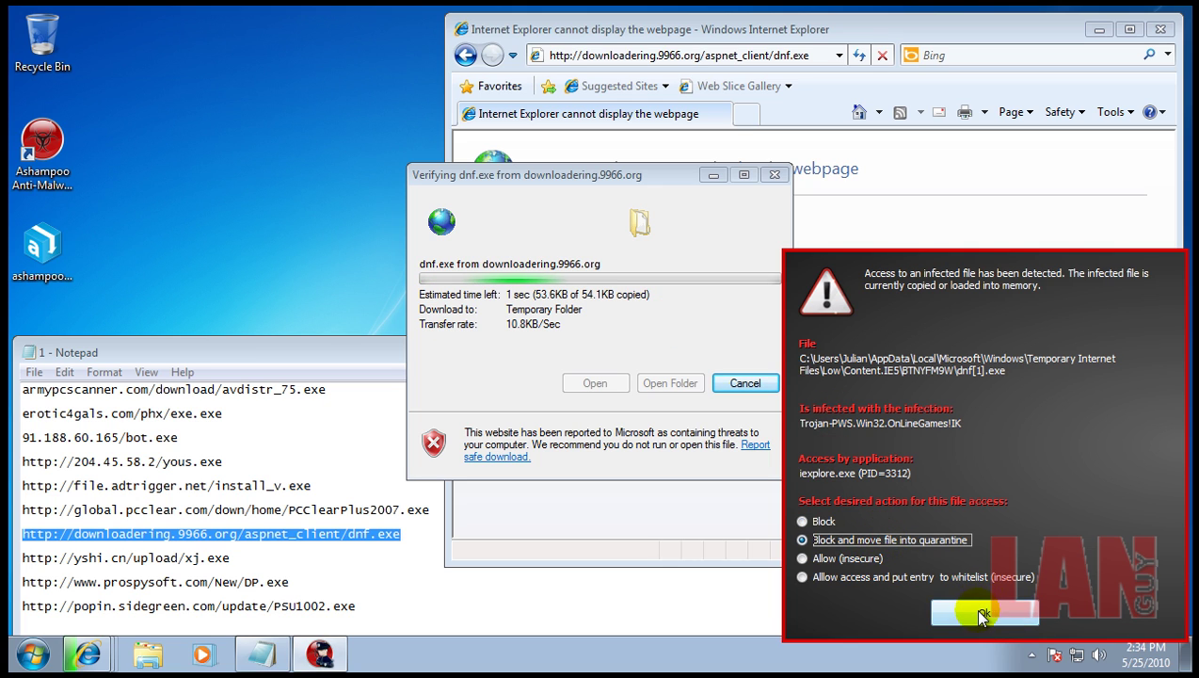
left_click(973, 607)
double_click(235, 557)
double_click(239, 562)
key("ctrl+c")
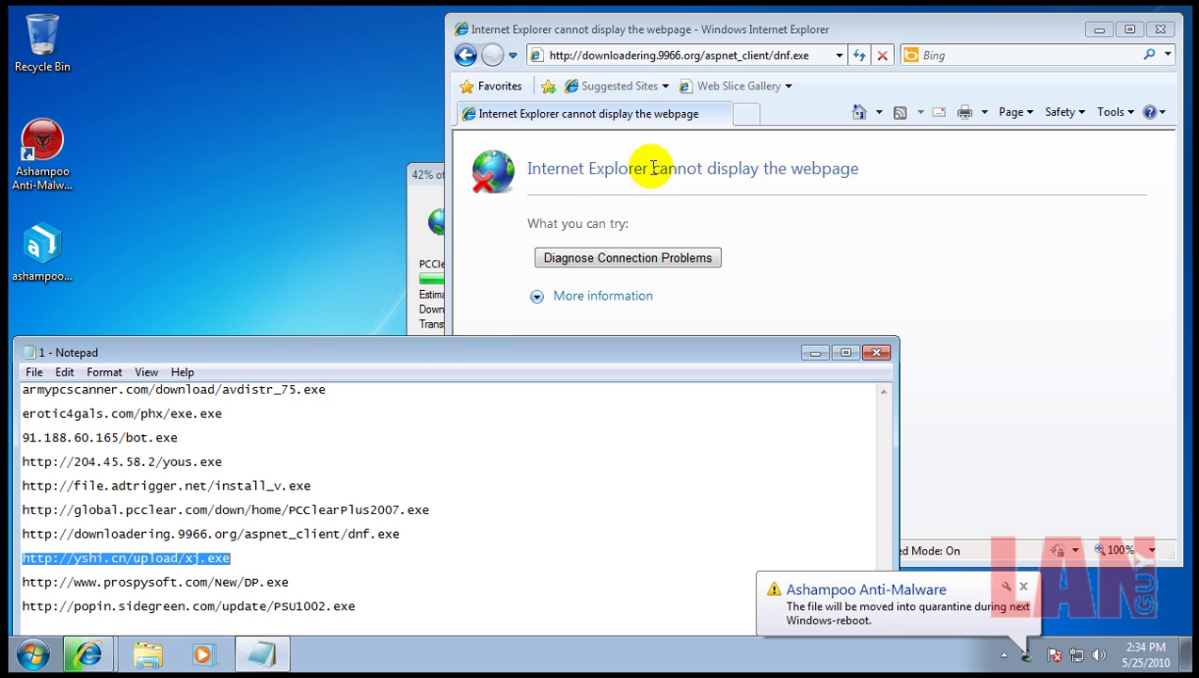
left_click(753, 54)
left_click(712, 57)
key("ctrl+v")
key("Return")
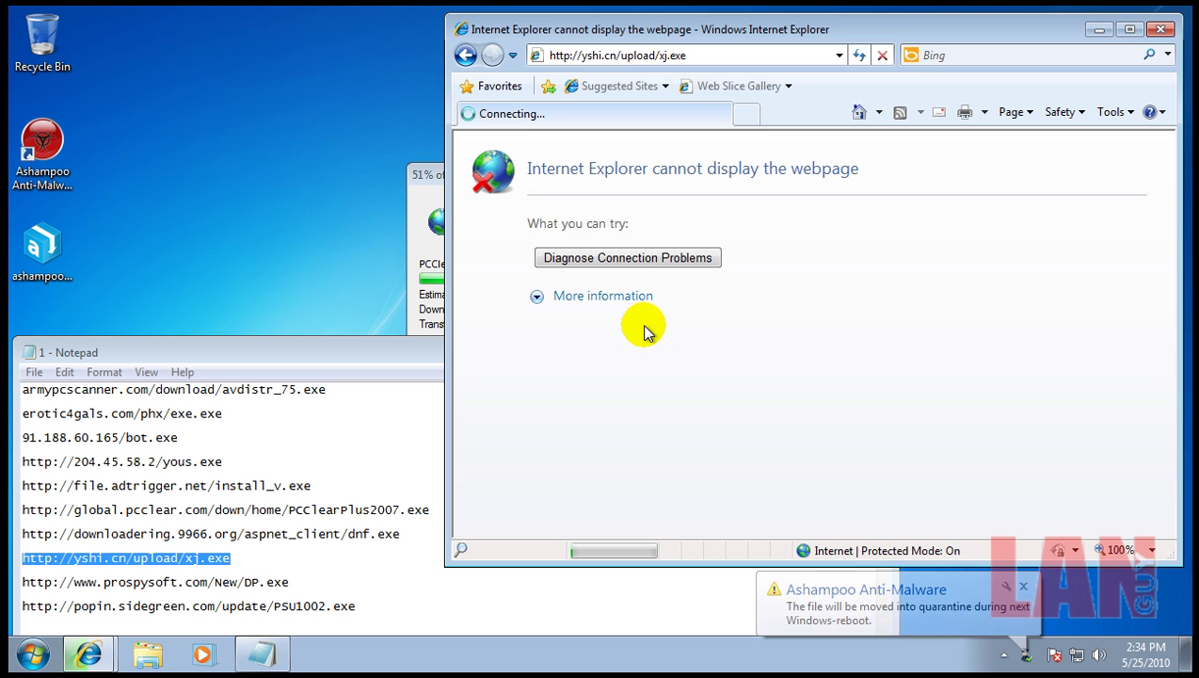
- Run xj.exe despite the unsafe-download warning, and have Anti-Malware block the file and move it into quarantine
left_click(584, 347)
left_click(599, 321)
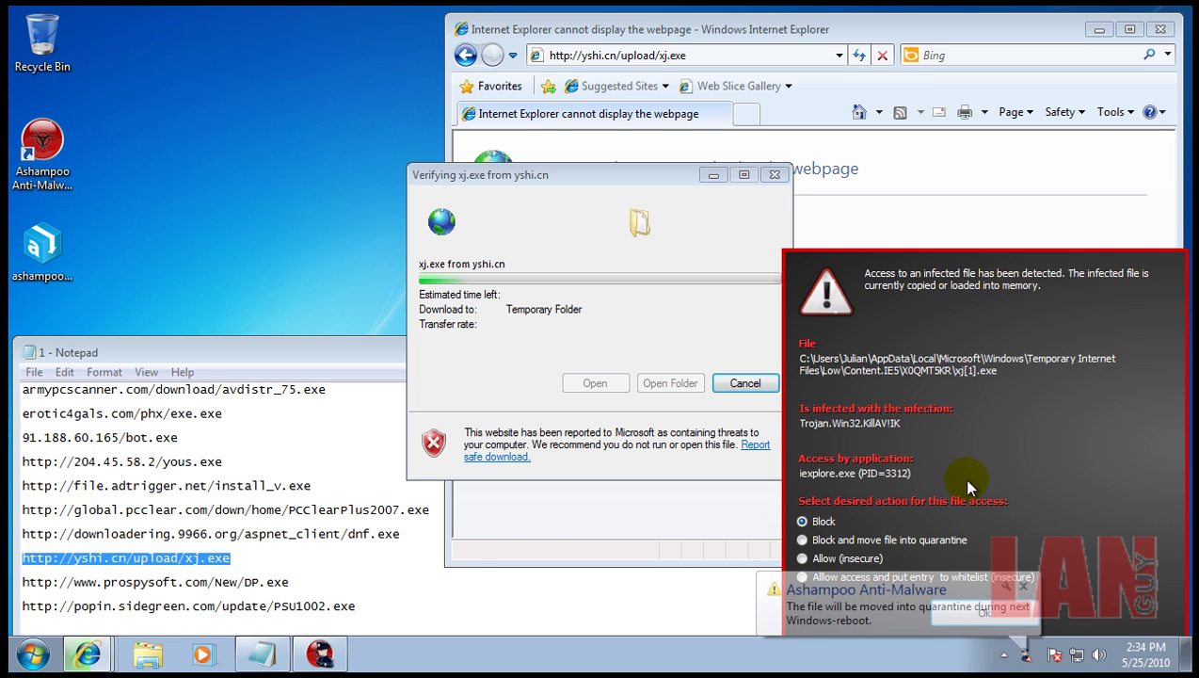
left_click(960, 614)
left_click(302, 582)
key("shift+Home")
key("ctrl+c")
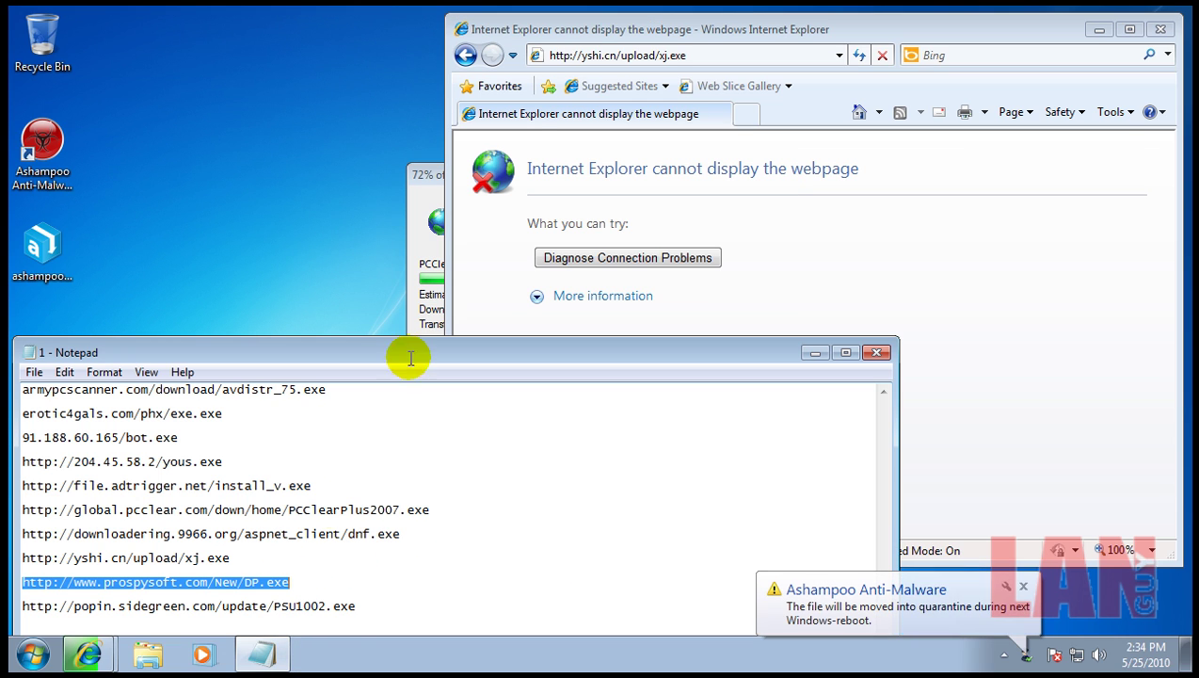
left_click(664, 55)
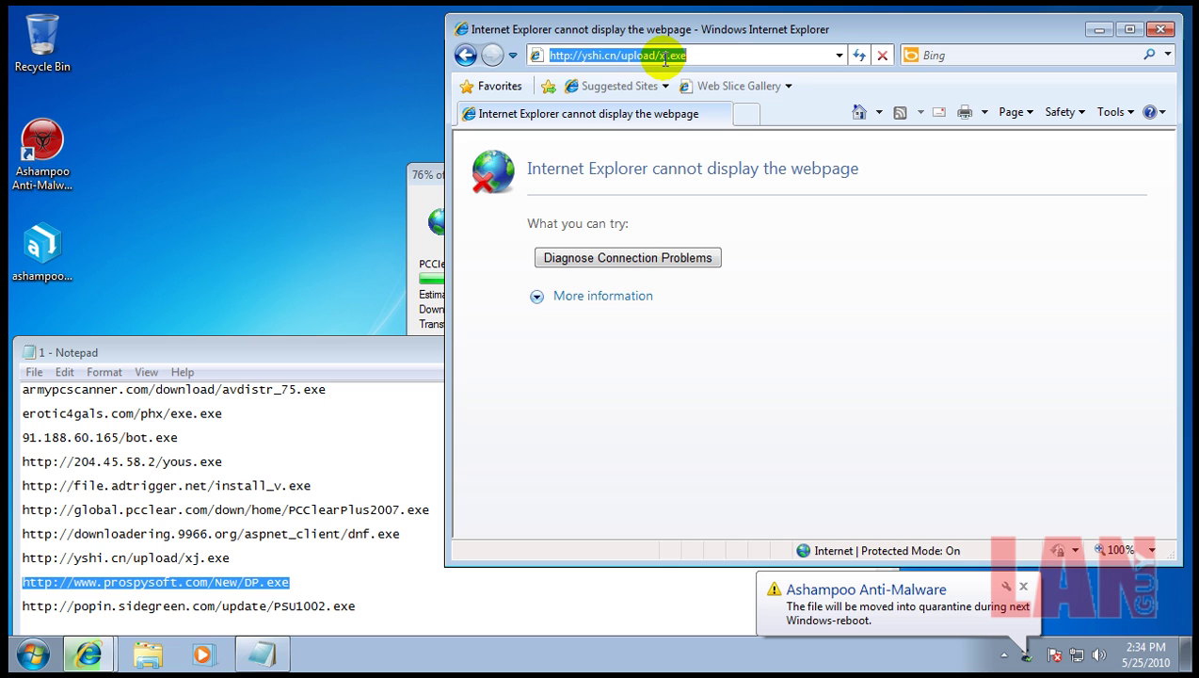
key("ctrl+v")
key("Return")
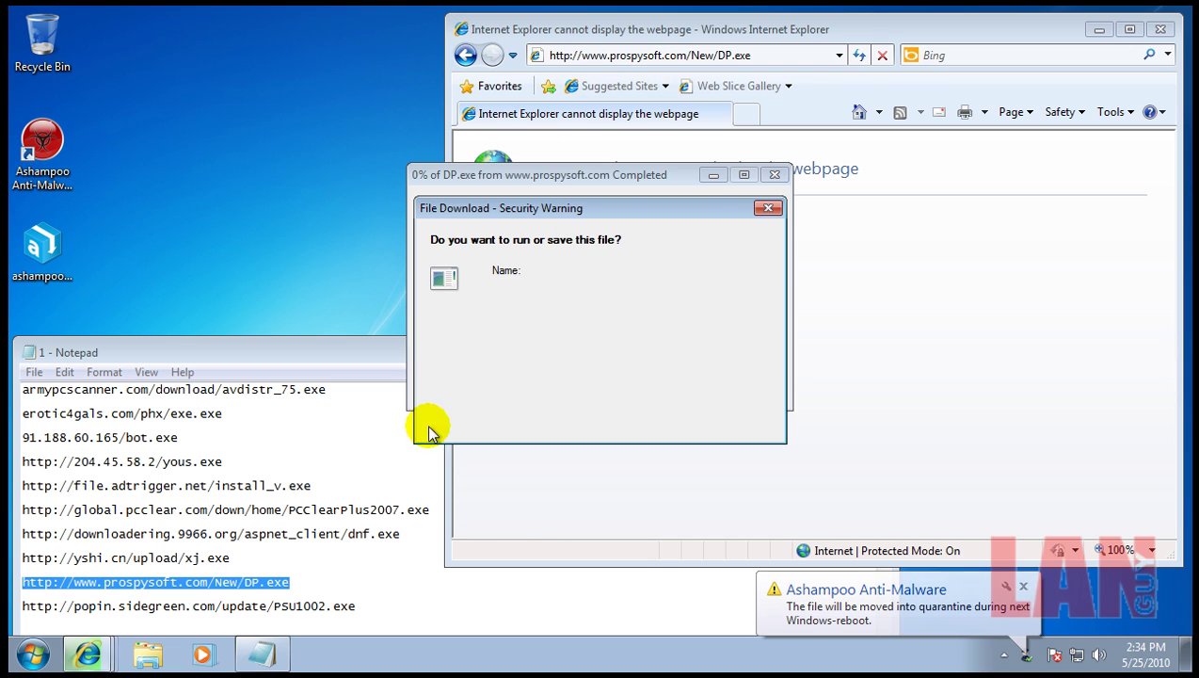
- Run DP.exe and have Anti-Malware block the file and move it into quarantine
left_click(574, 341)
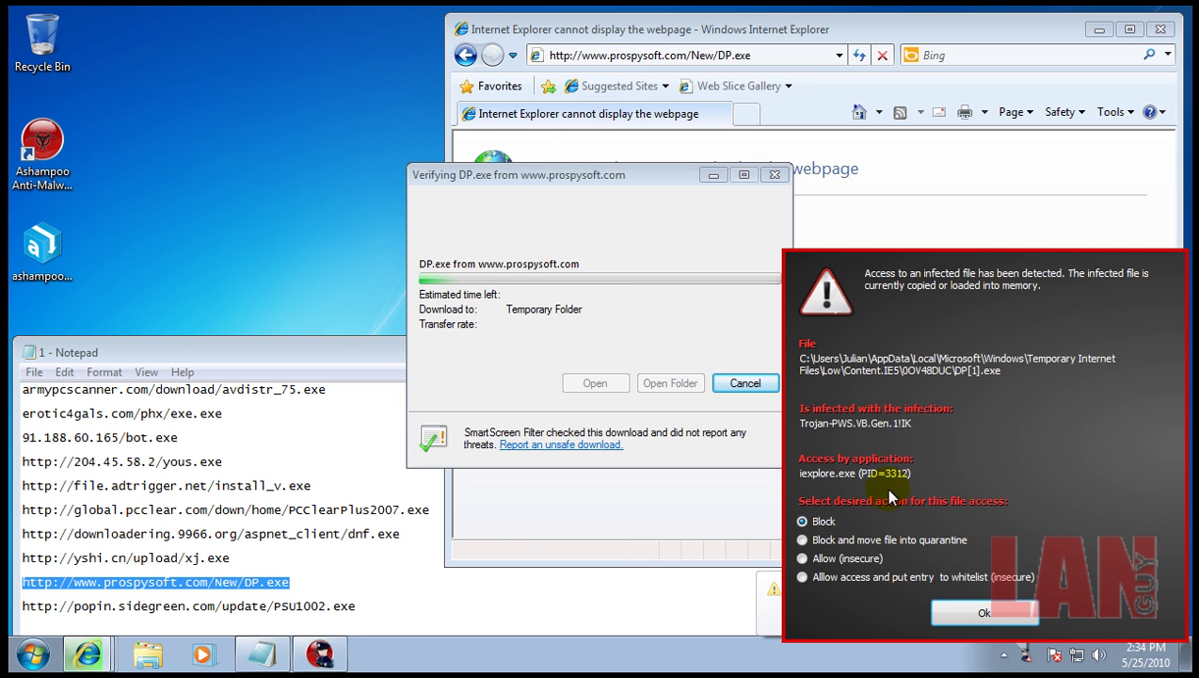
left_click(985, 612)
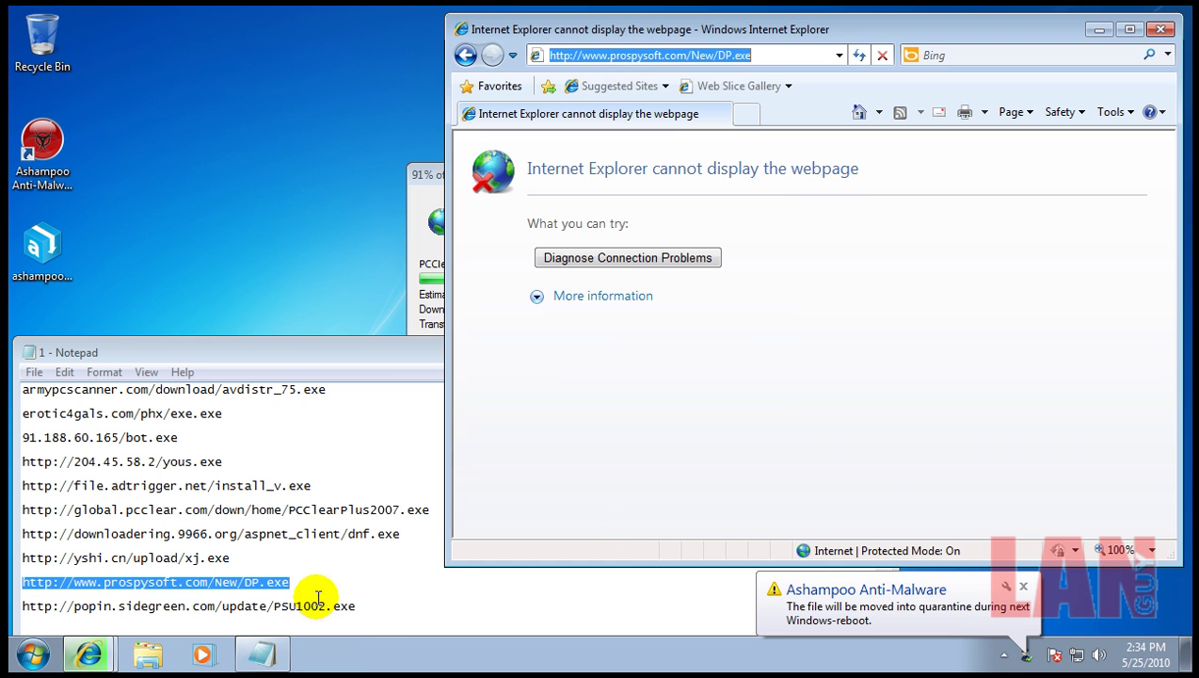
left_click(374, 611)
key("shift+Home")
key("ctrl+c")
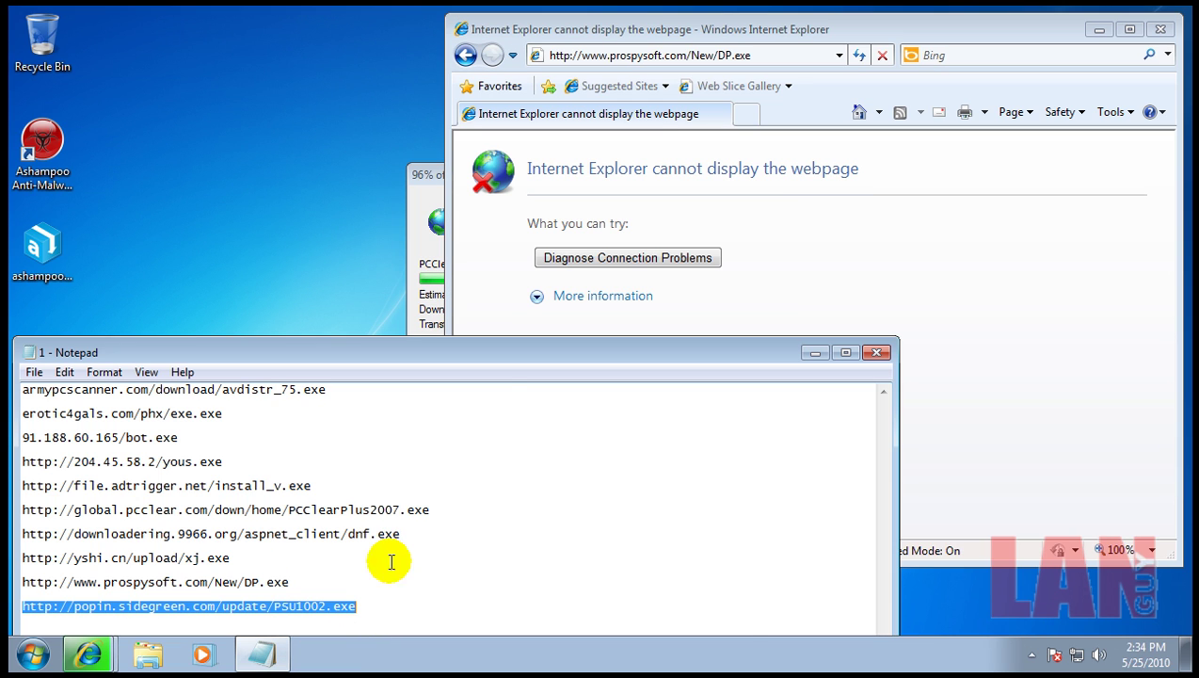
left_click(722, 56)
left_click(773, 55)
key("ctrl+v")
key("Return")
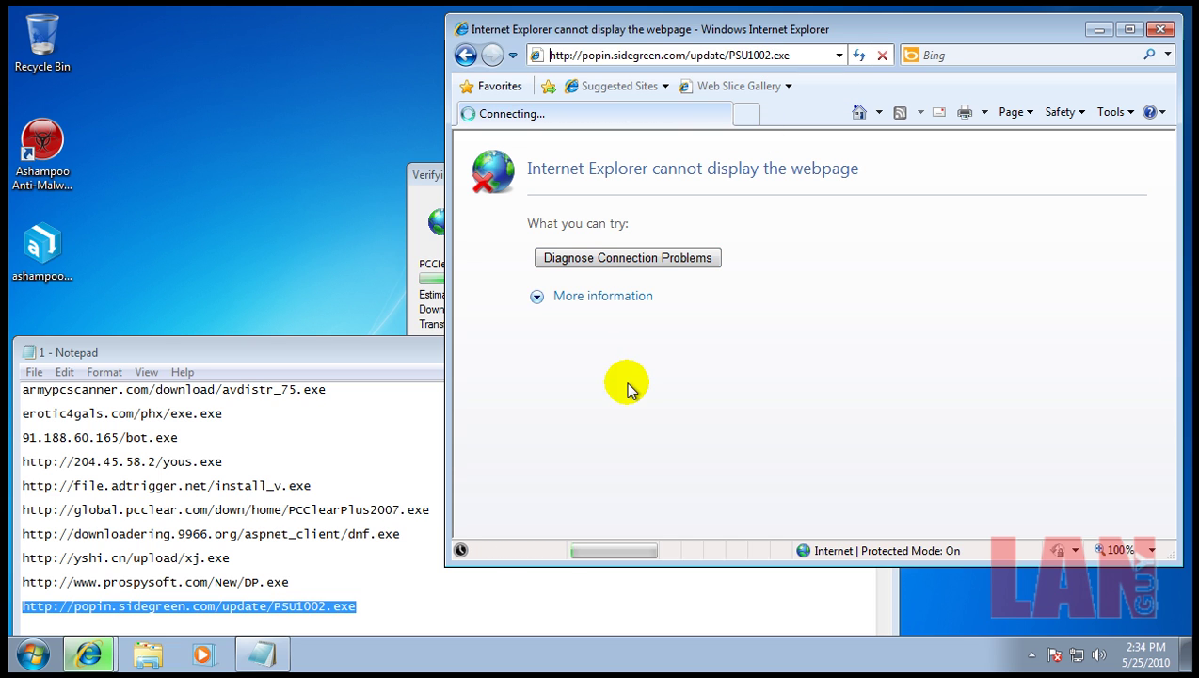
- Run PSU1002.exe despite the unsafe-download warning, and have Anti-Malware block the file and move it into quarantine
left_click(574, 339)
left_click(578, 318)
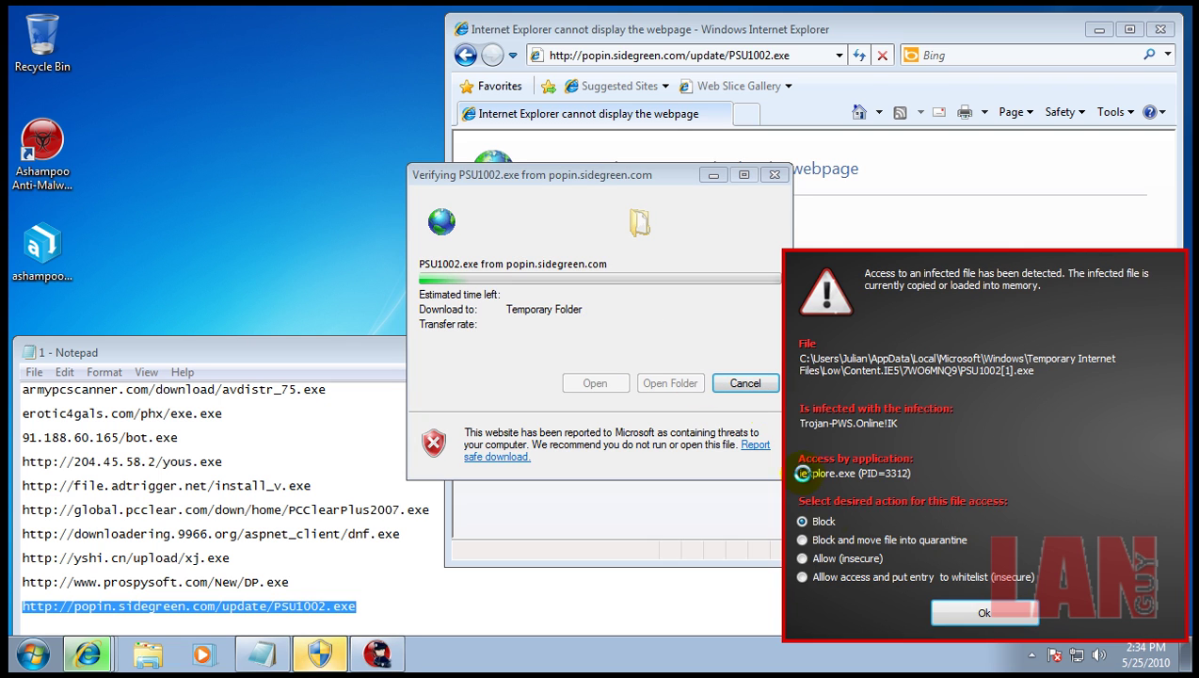
left_click(981, 613)
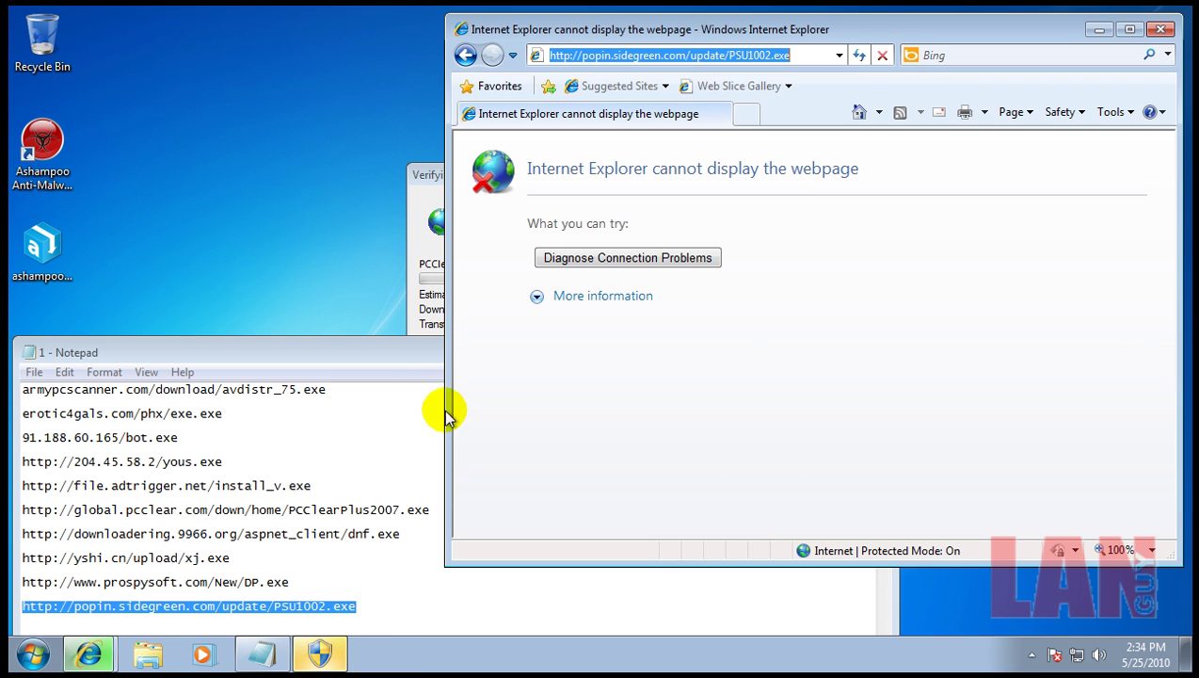
- Close the Notepad list of malicious URLs
left_click_drag(387, 351, 397, 316)
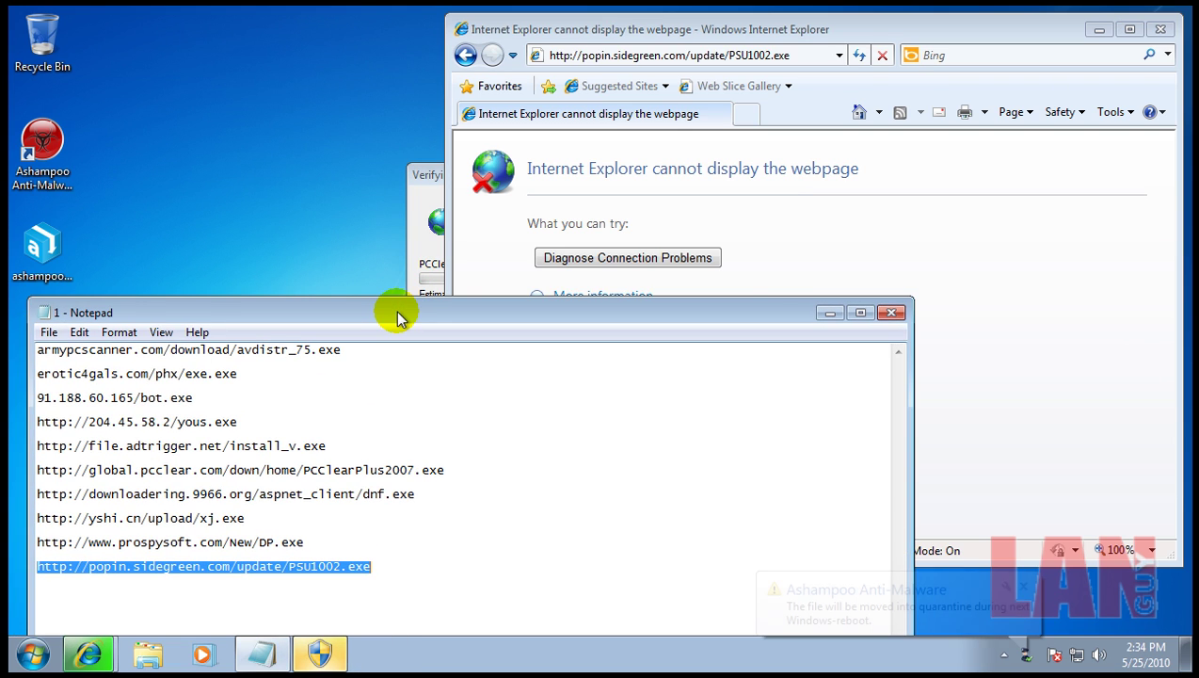
left_click(891, 313)
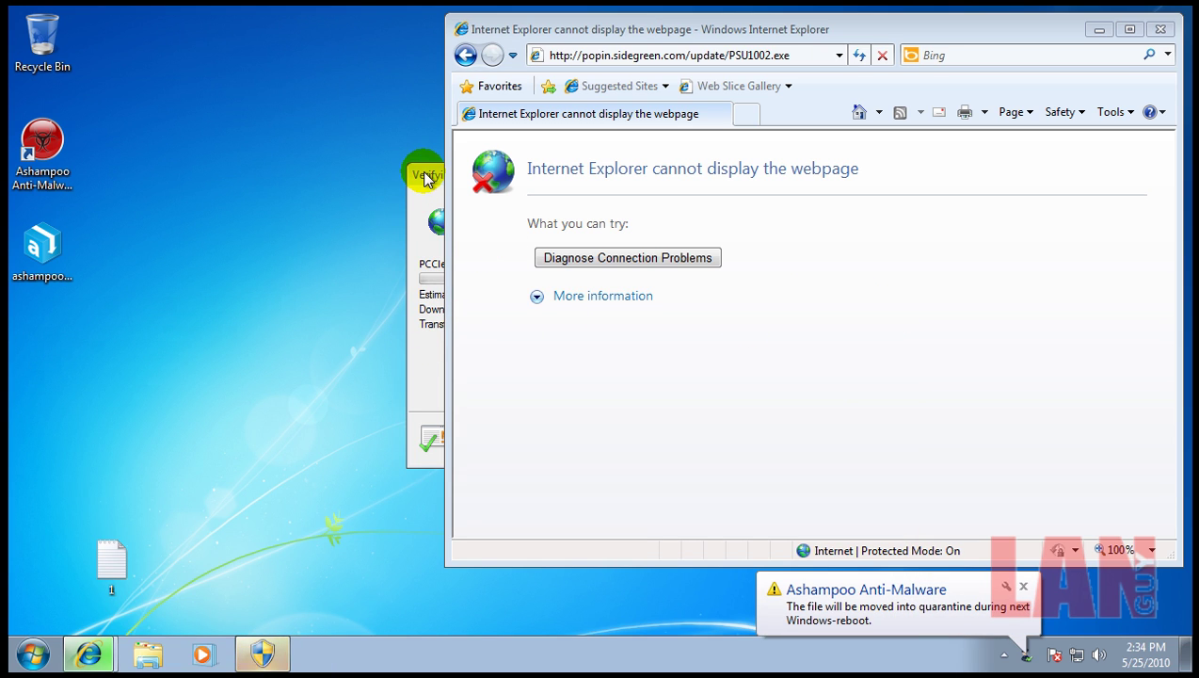
- Allow PCClearPlus2007[1].exe to make changes to the computer and install PCClear_Plus, accepting its license agreement
left_click(264, 651)
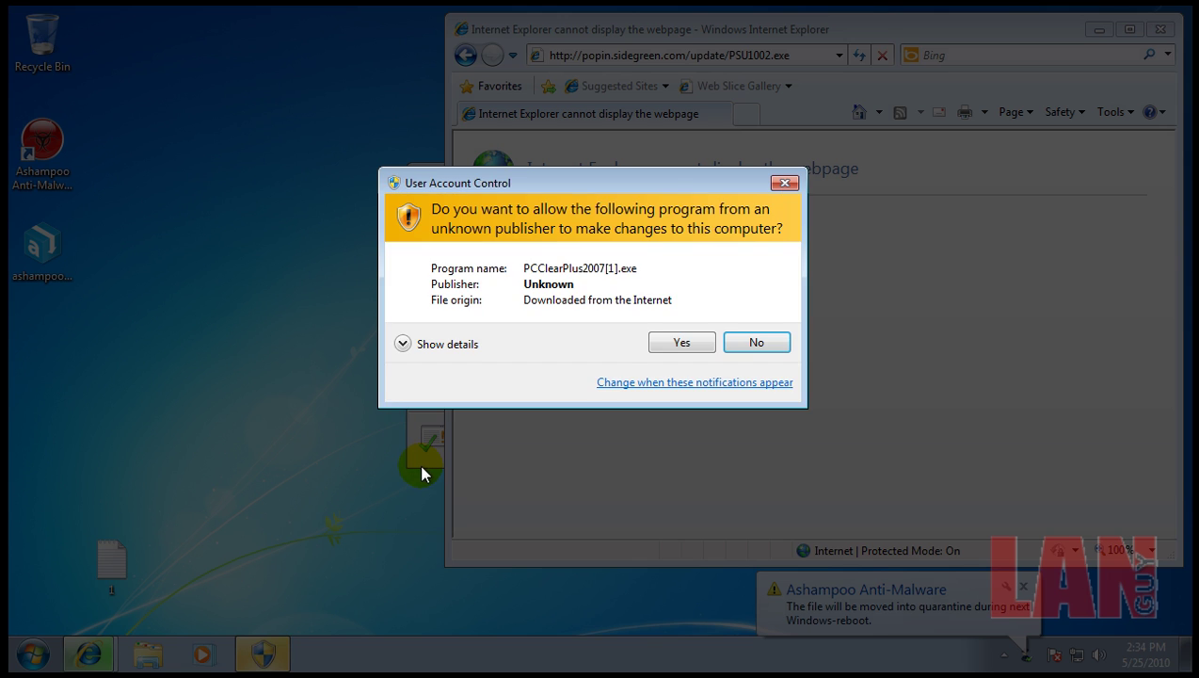
left_click(678, 345)
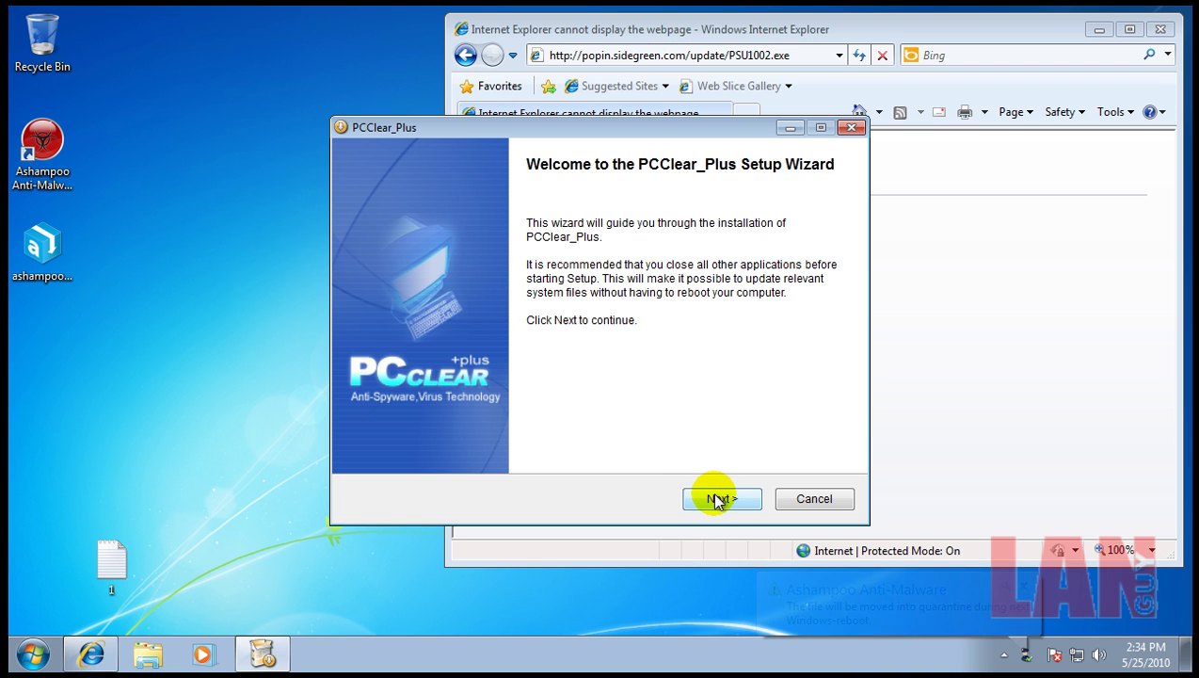
left_click(719, 499)
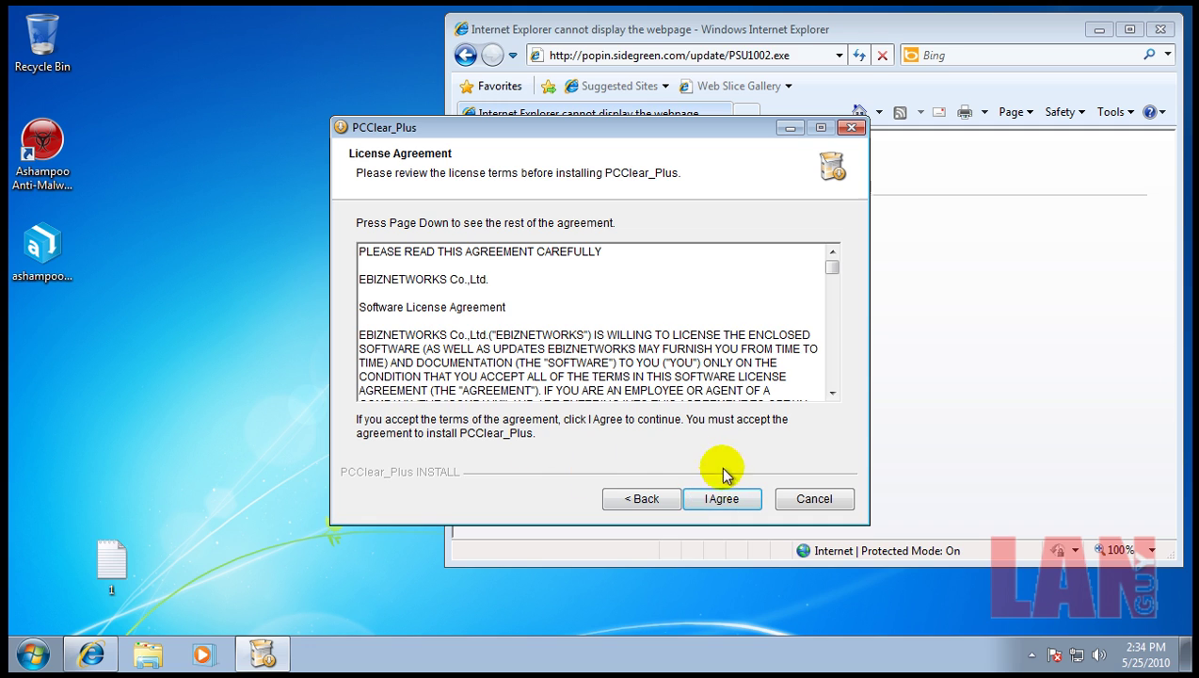
left_click(723, 497)
left_click(723, 498)
left_click(724, 498)
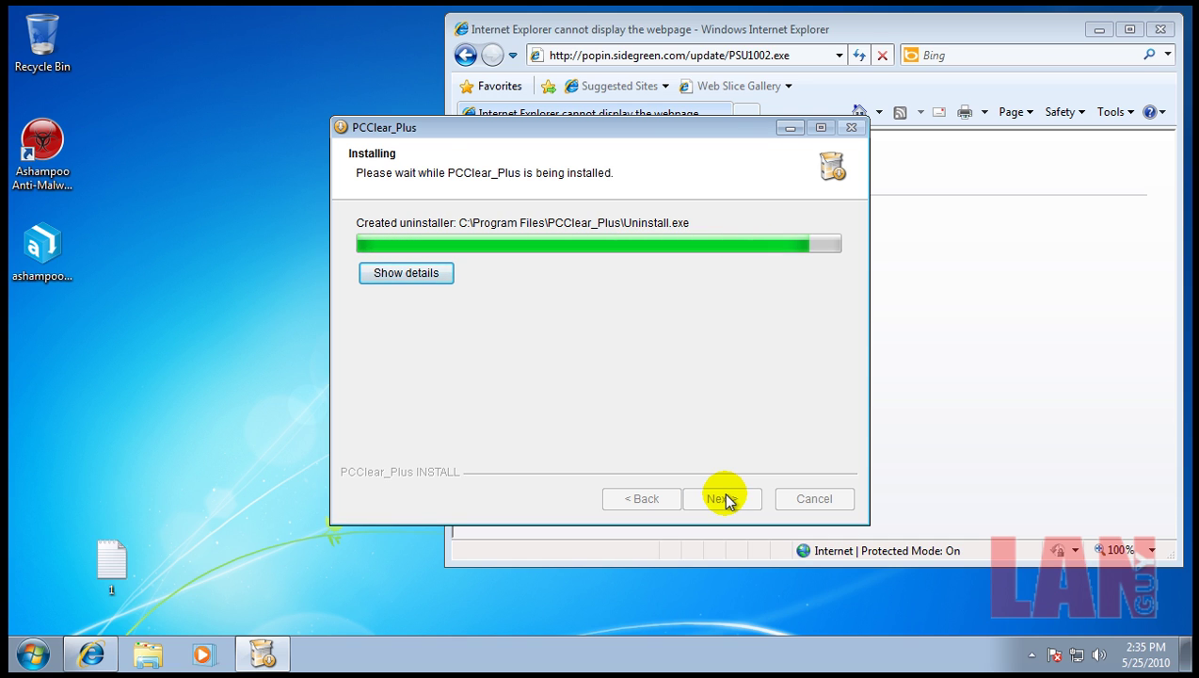
left_click(724, 499)
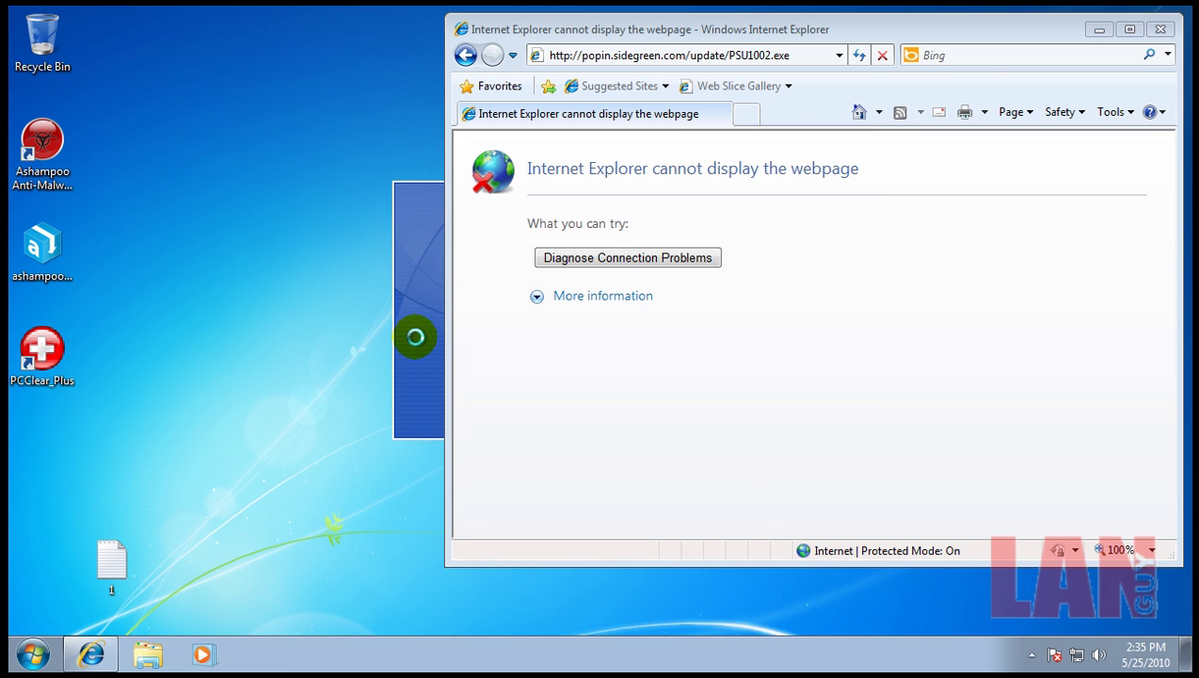
- Close Internet Explorer and start the PCClear program update with the listed updates selected
left_click(1161, 29)
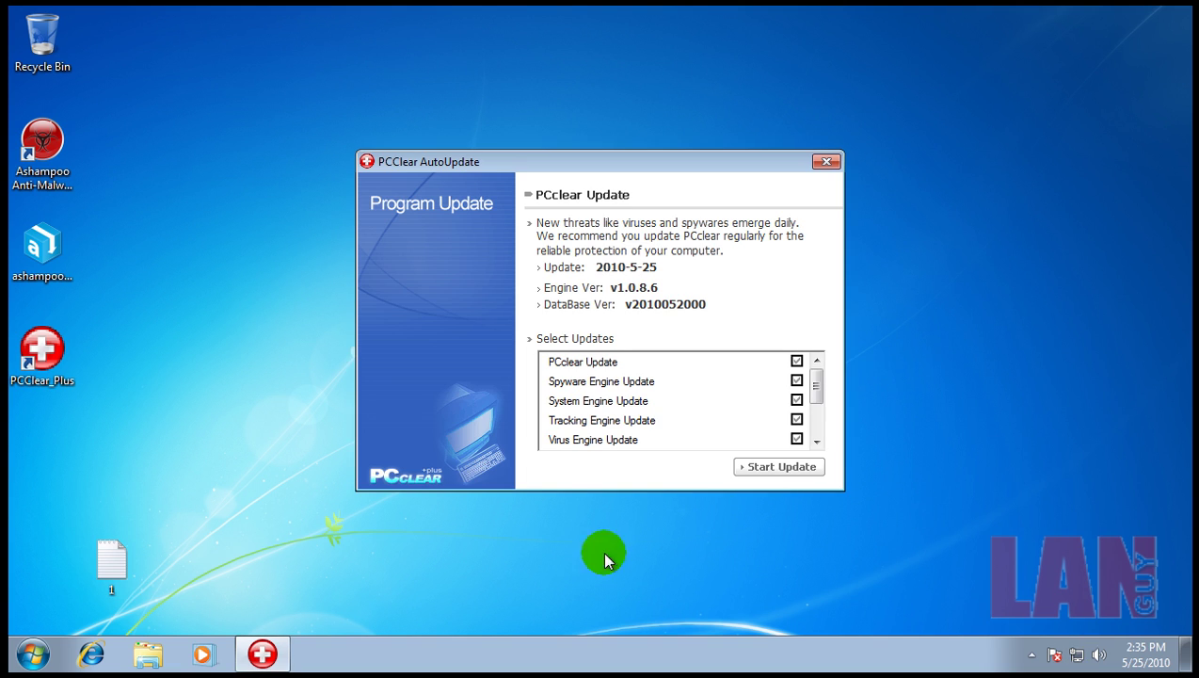
left_click(780, 470)
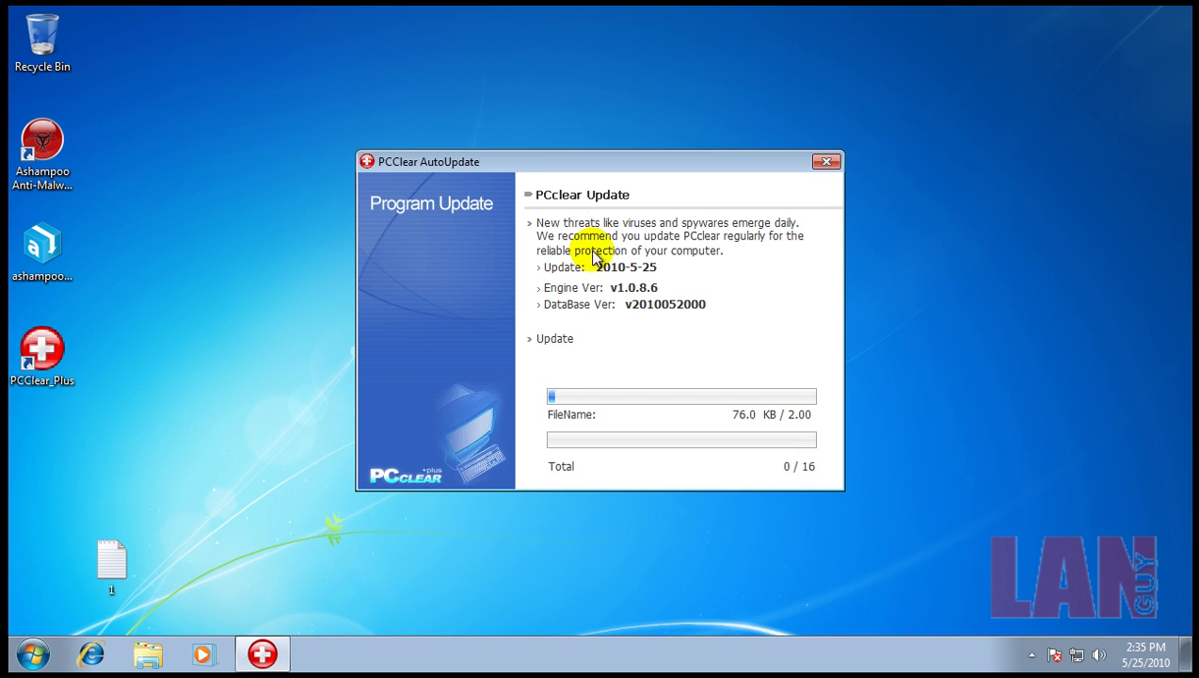
- Start Internet Explorer beside the running PCClear update, and have Anti-Malware block the infected PCClear_Plus.exe and move it into quarantine
left_click_drag(585, 166, 413, 110)
left_click(91, 652)
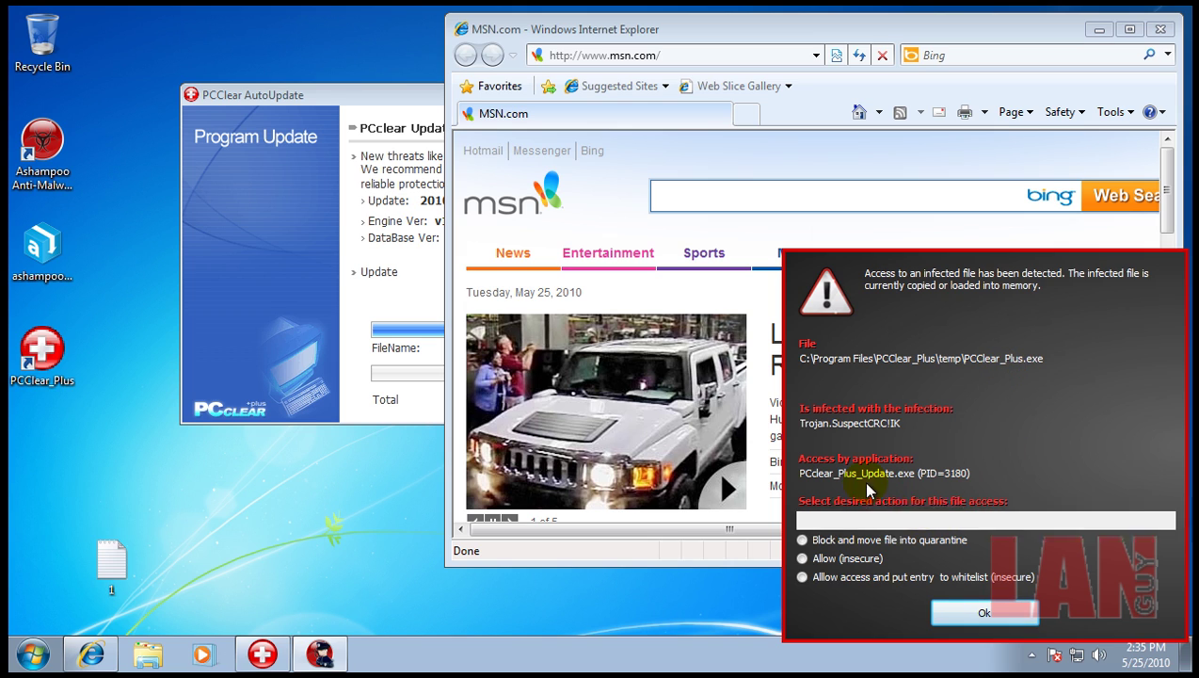
left_click(858, 540)
left_click(979, 614)
left_click_drag(383, 105, 254, 95)
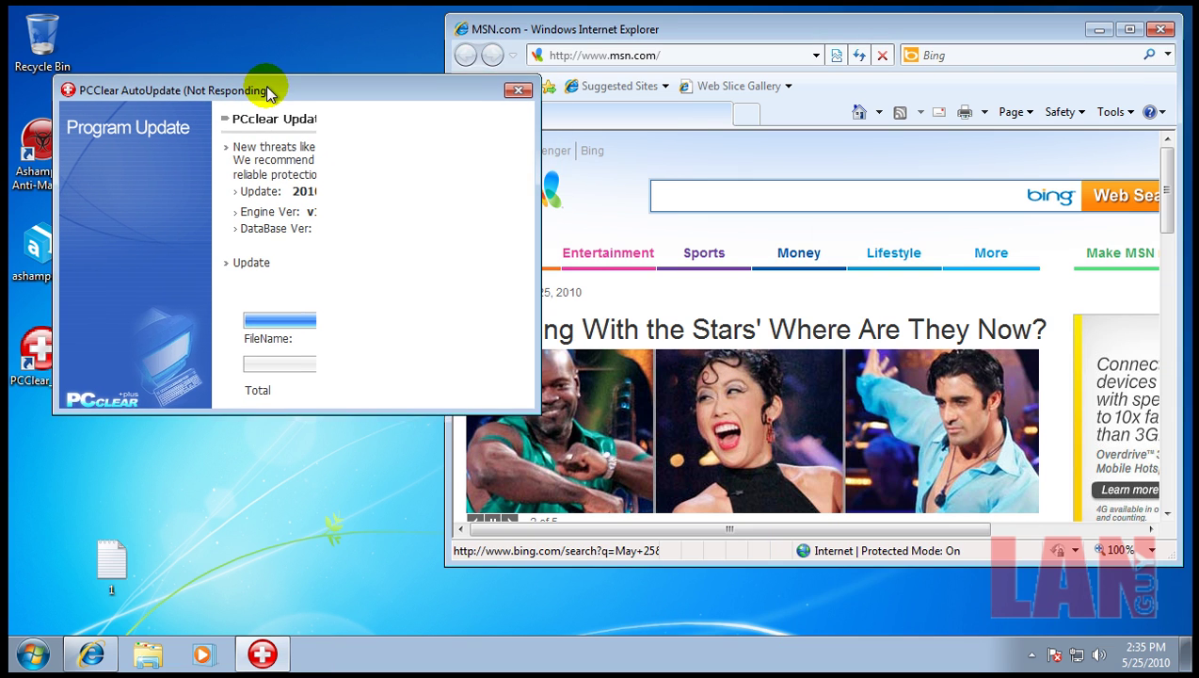
- Close Internet Explorer and the unresponsive PCClear AutoUpdate window
left_click(1163, 26)
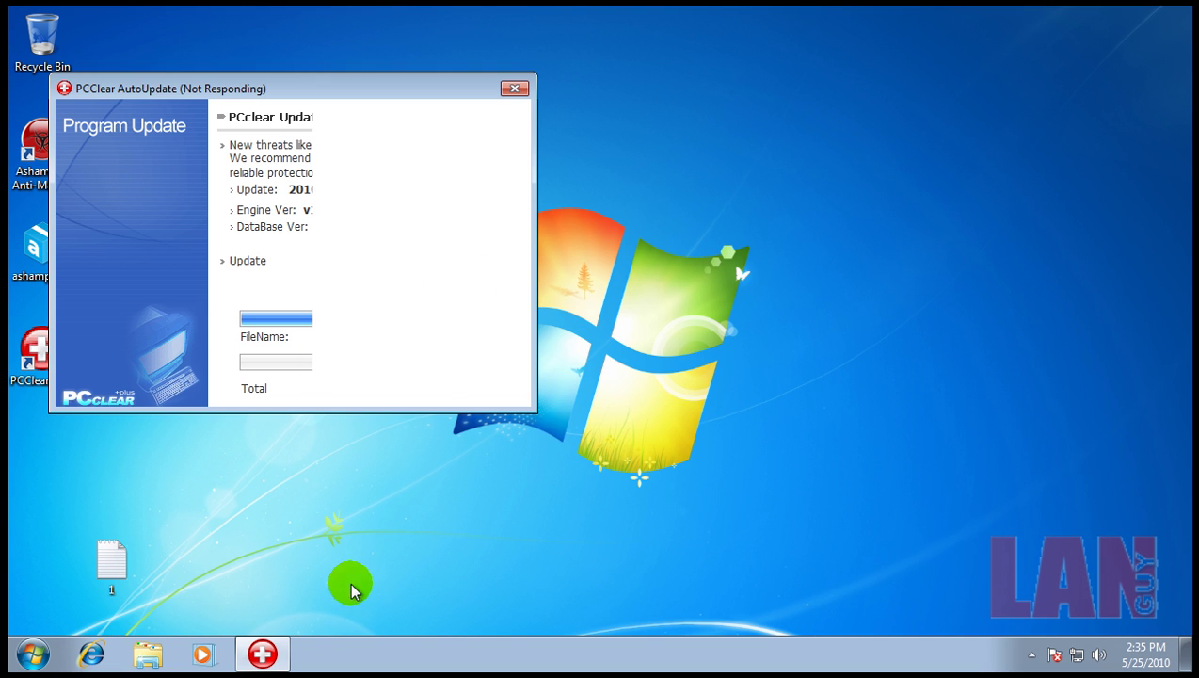
right_click(267, 651)
left_click(250, 613)
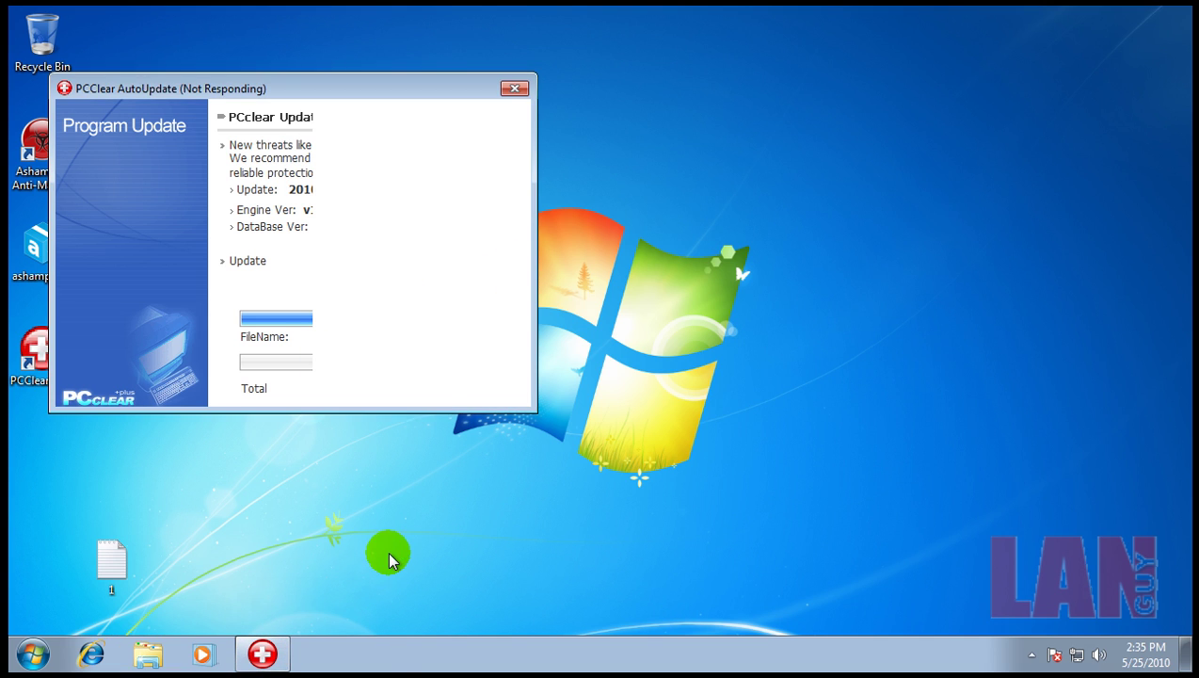
left_click(232, 286)
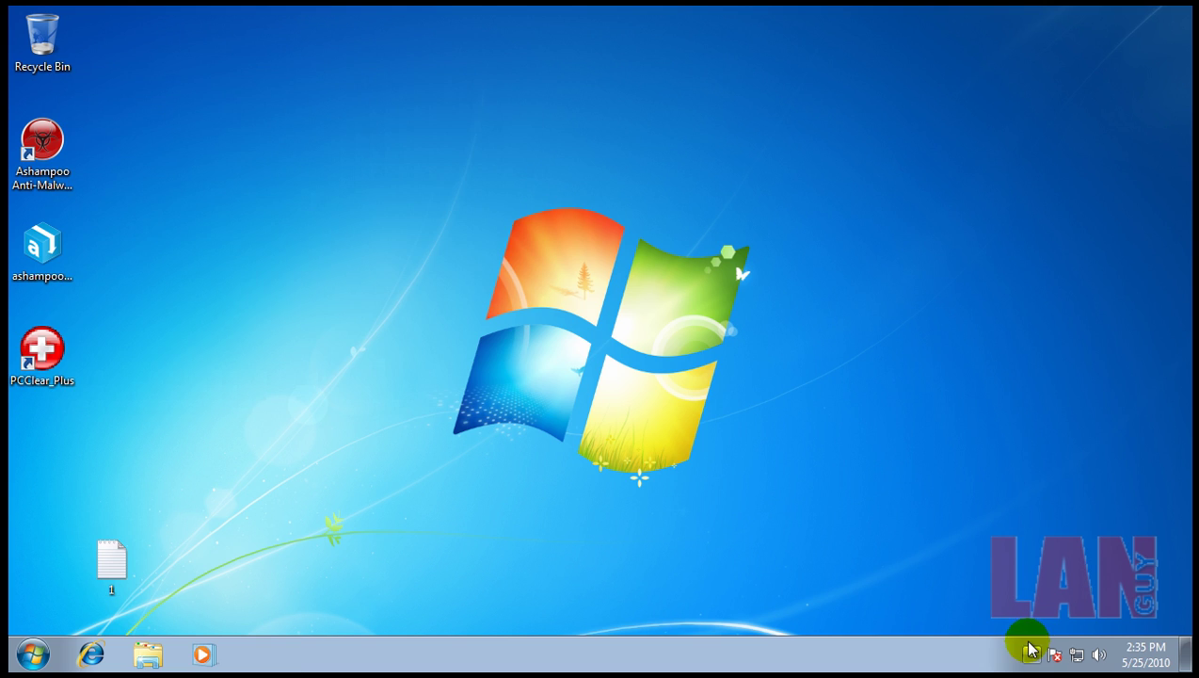
- Open Ashampoo Anti-Malware and launch its rootkit check, allowing the program to make changes to the computer
left_click(1032, 652)
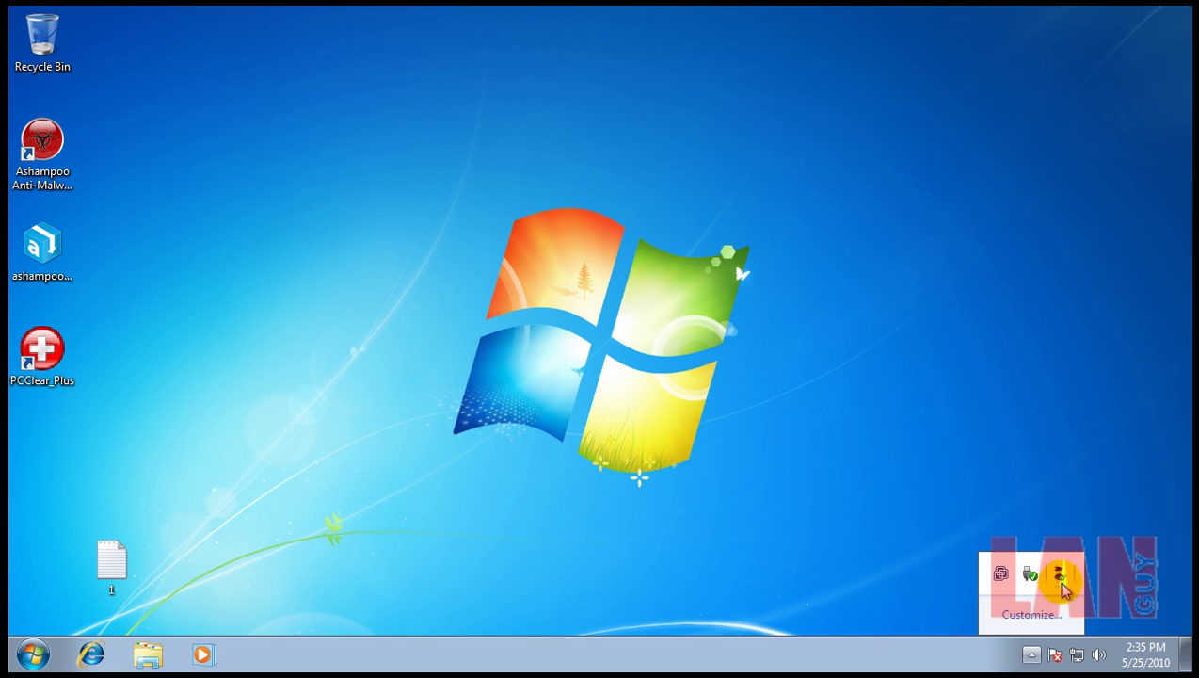
right_click(1060, 576)
left_click(1119, 303)
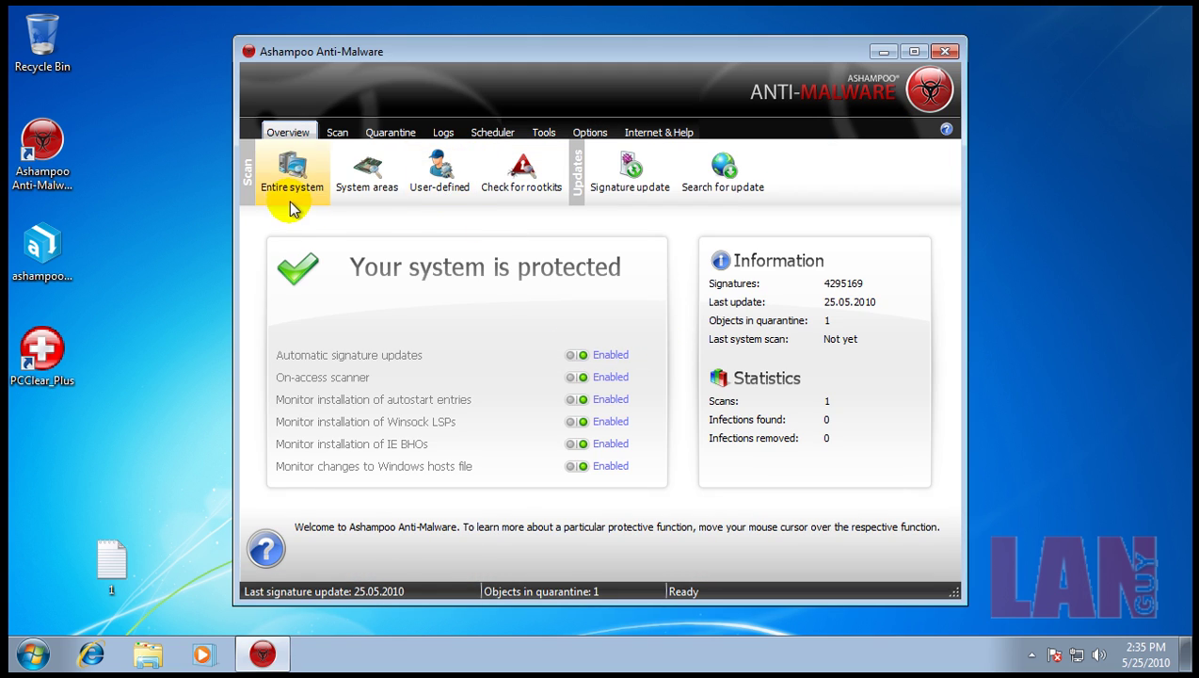
left_click(511, 187)
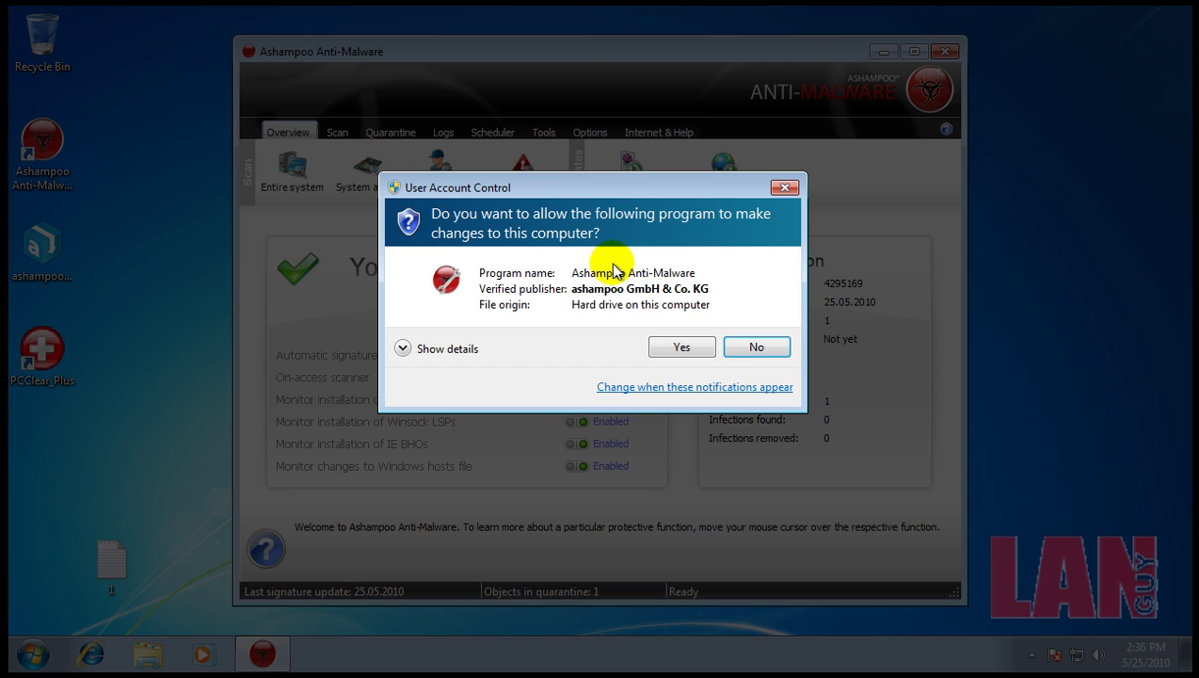
left_click(677, 347)
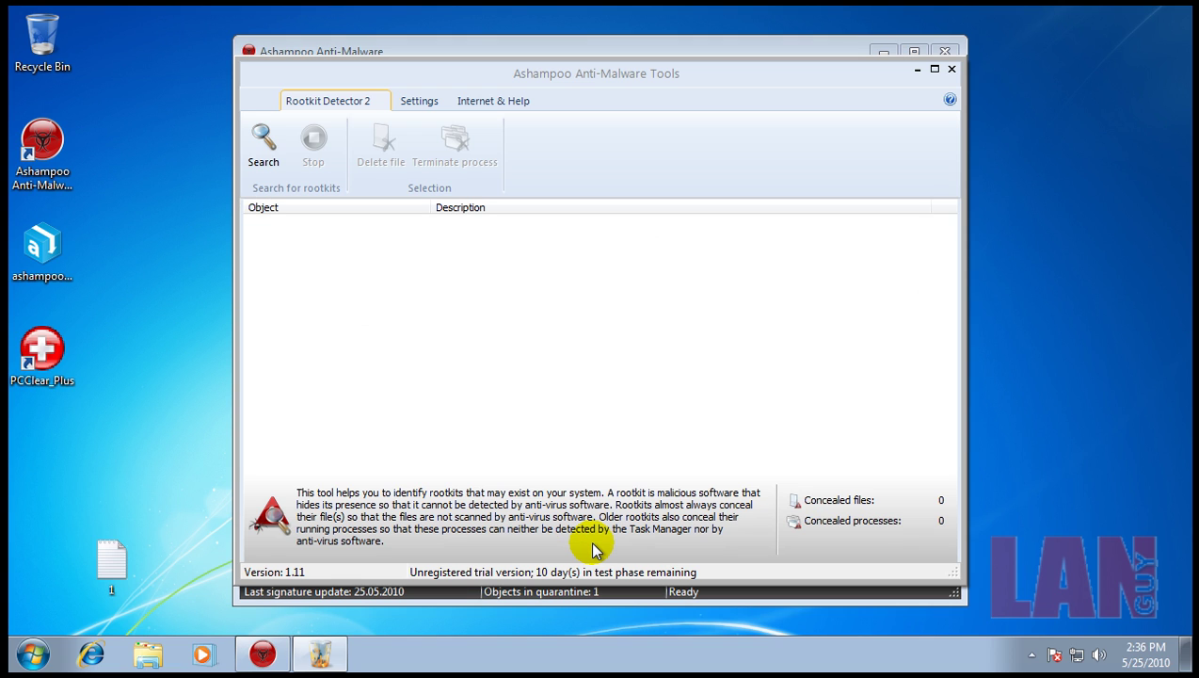
- Search for rootkits with Rootkit Detector 2, close the tool and choose a scan of the entire system
left_click(263, 143)
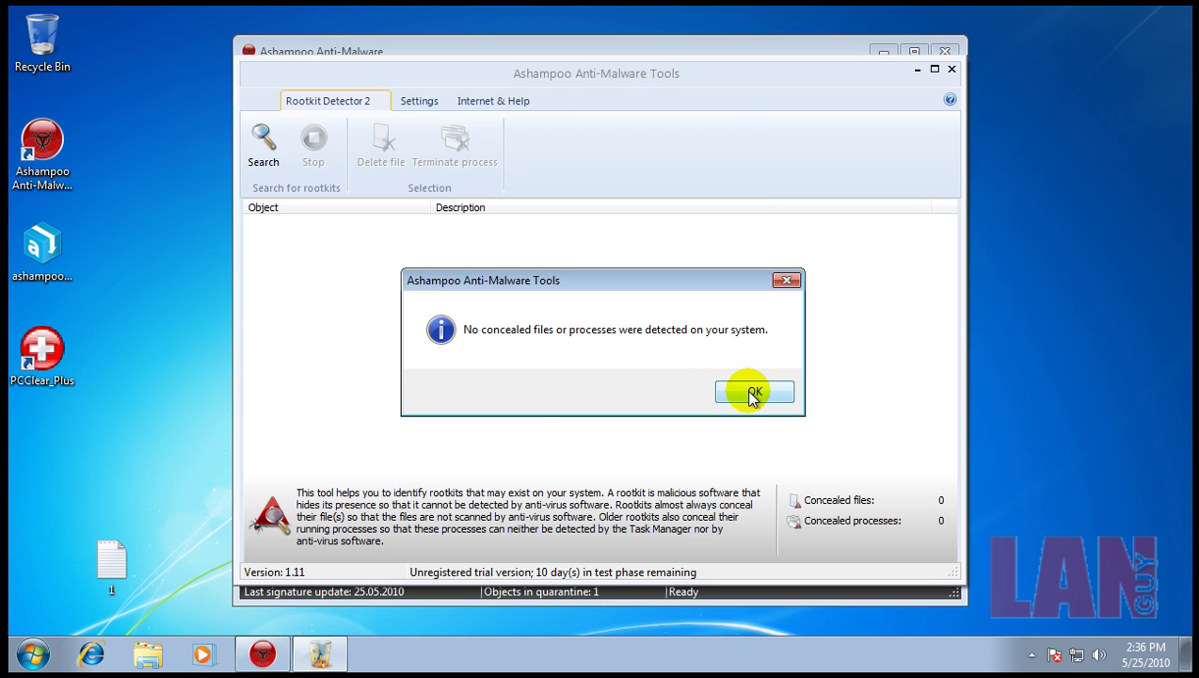
left_click(754, 393)
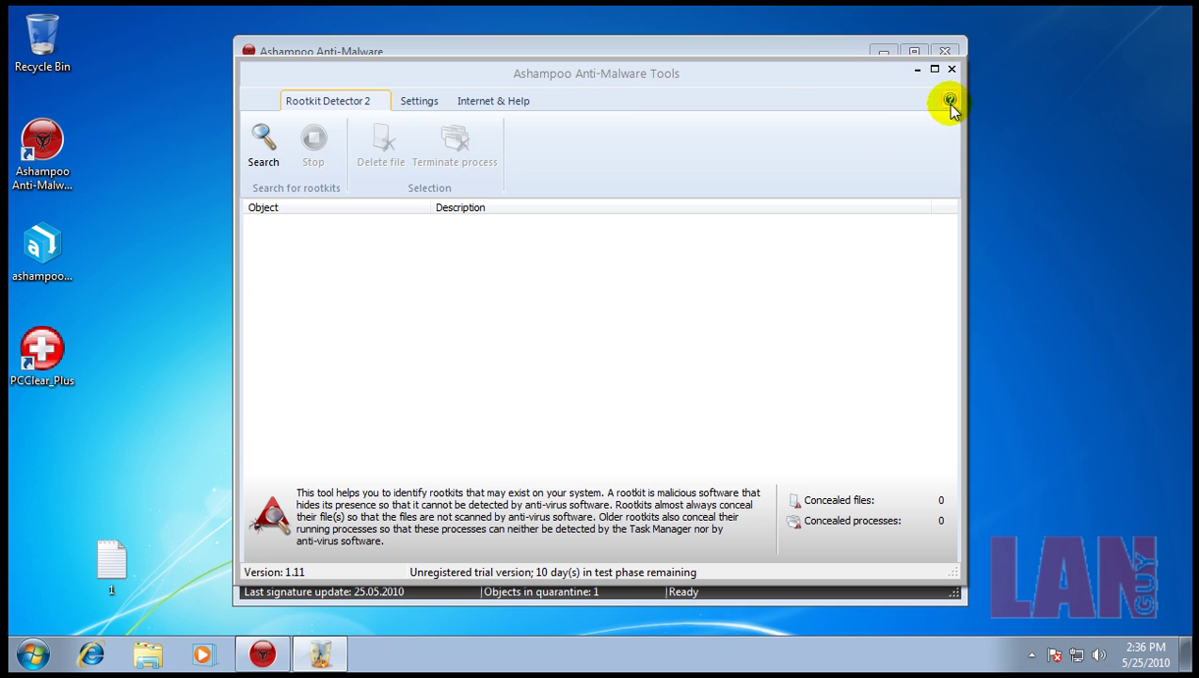
left_click(952, 70)
left_click(286, 174)
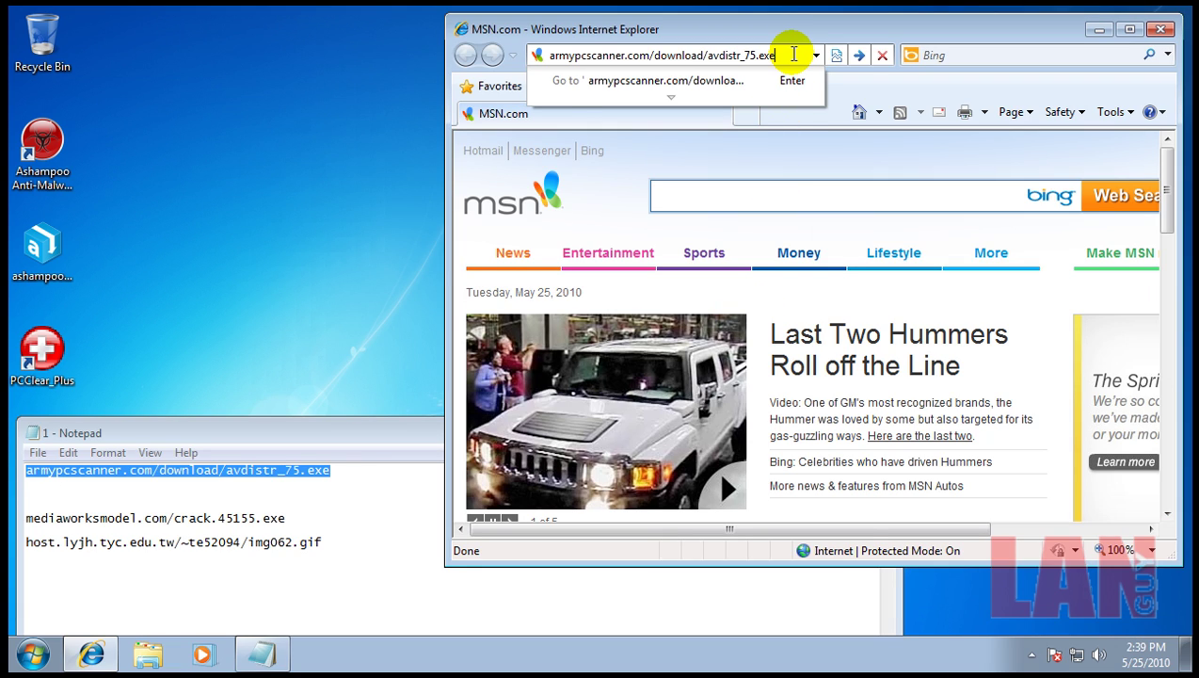
- Run avdistr_75.exe from armypcscanner.com/download despite the unsafe-download warning, and have Anti-Malware block the infected file
key("Return")
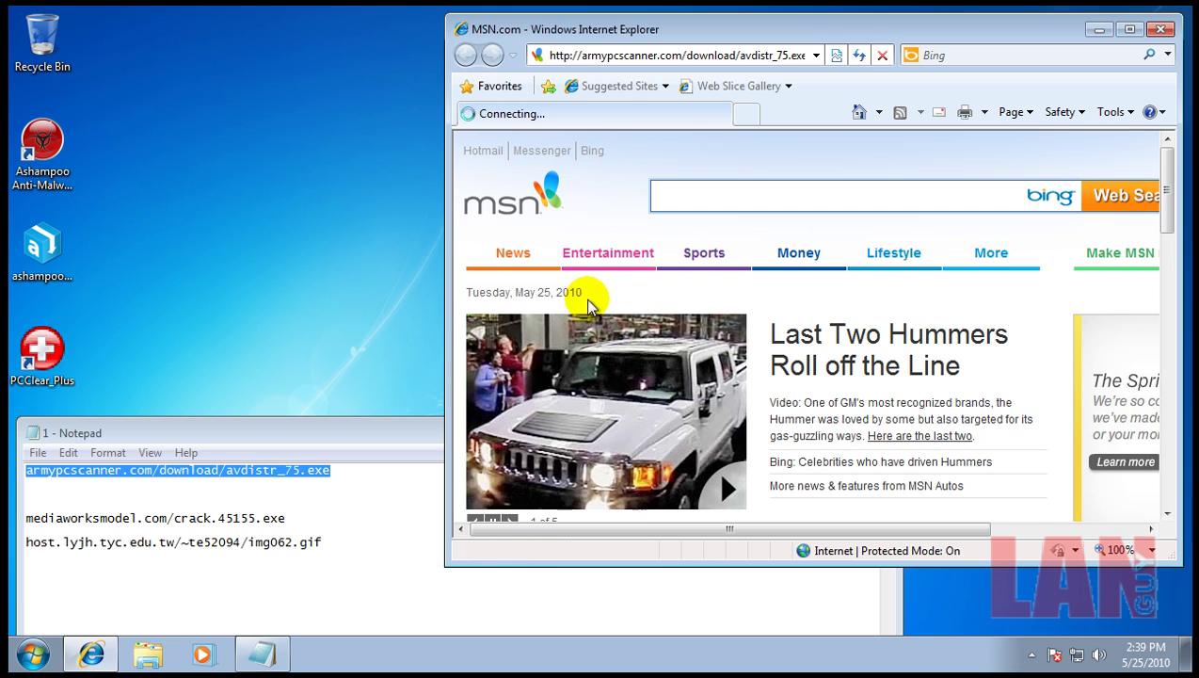
left_click(564, 341)
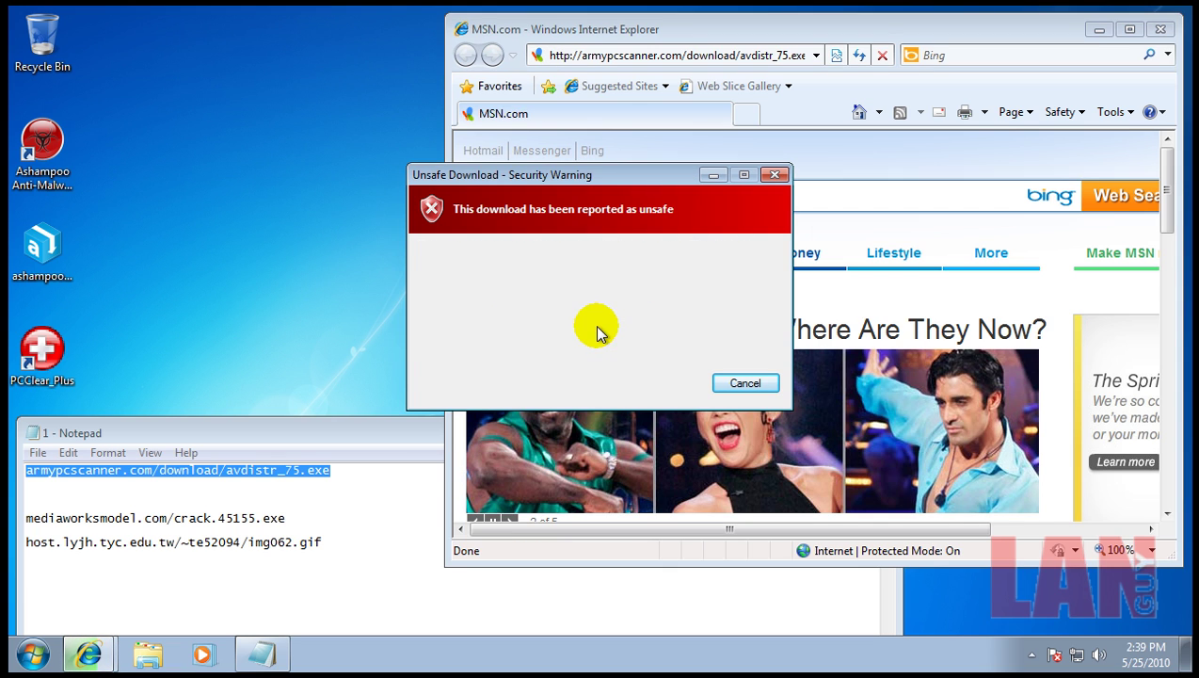
left_click(603, 320)
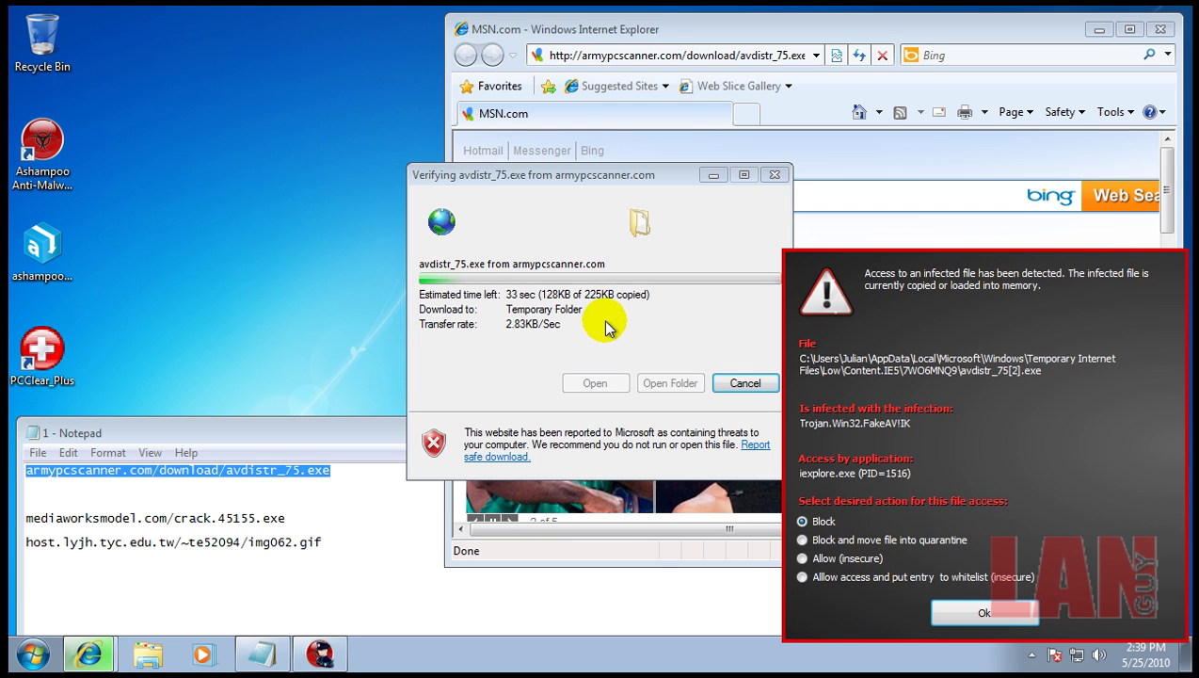
left_click(979, 612)
- Copy mediaworksmodel.com/crack.45155.exe from the Notepad list and load it in Internet Explorer
left_click_drag(285, 517, 22, 517)
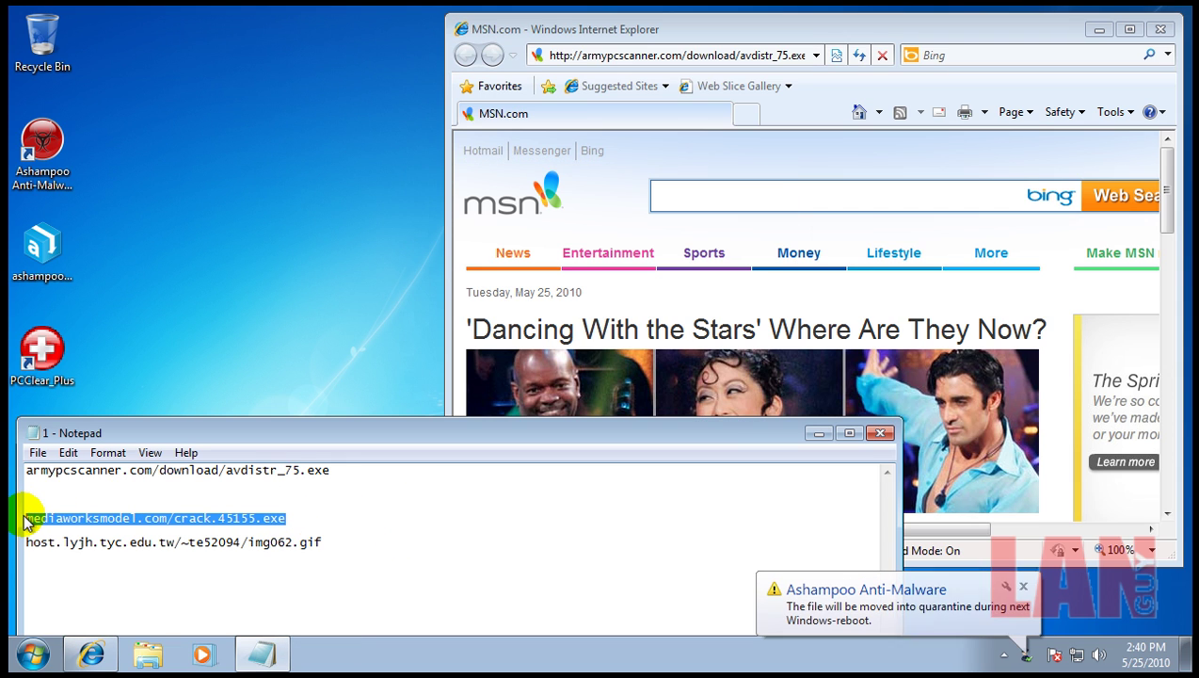
left_click(665, 54)
left_click(664, 54)
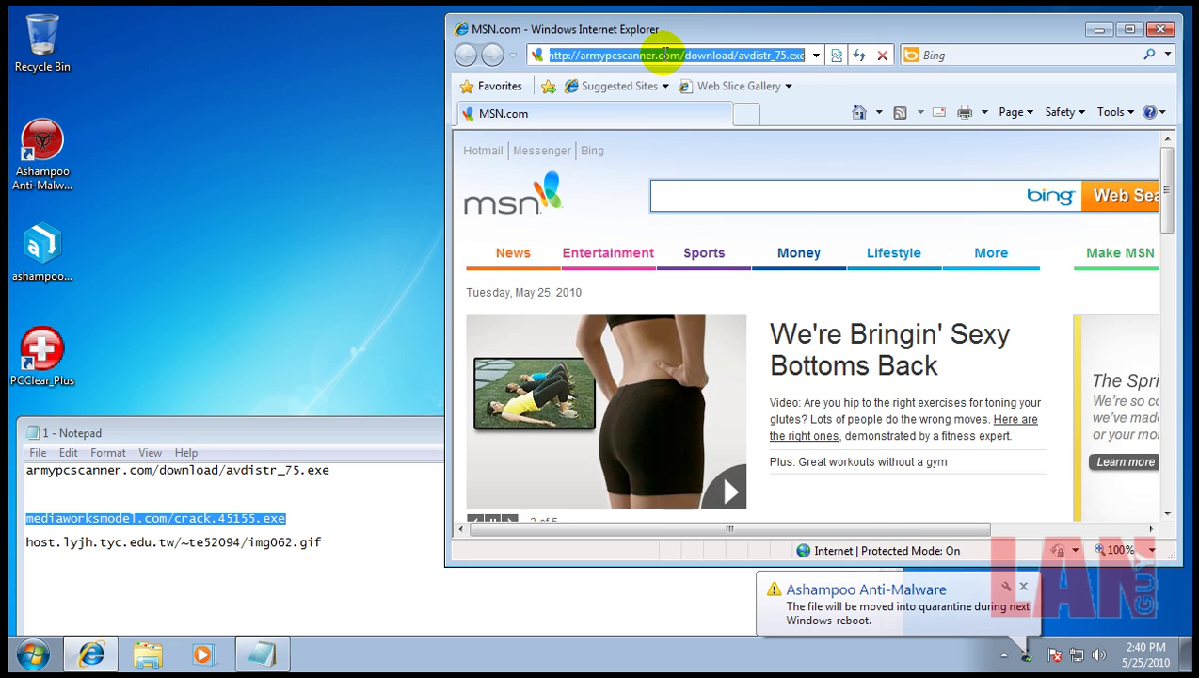
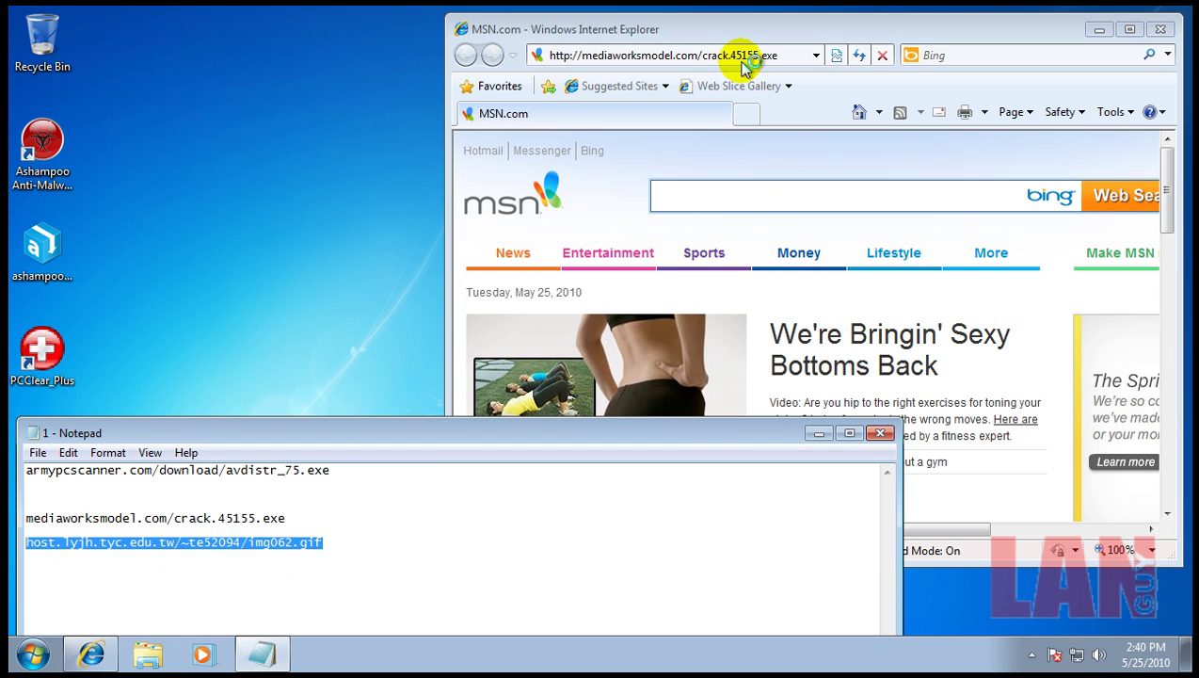
- Replace the browser address with the copied host.lyjh.tyc.edu.tw/~te52094/img062.gif and load it
left_click(745, 66)
left_click(745, 55)
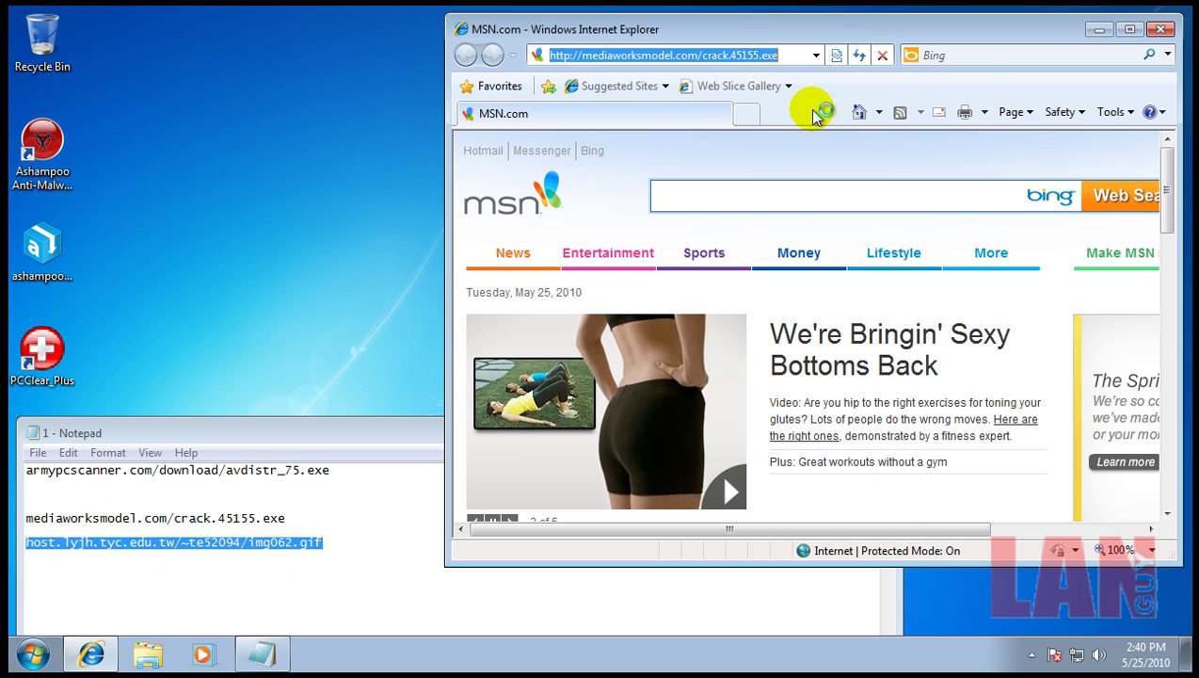
right_click(746, 56)
left_click(797, 139)
key("Return")
- Close the Notepad URL list without saving the changes to 1.txt
left_click(410, 423)
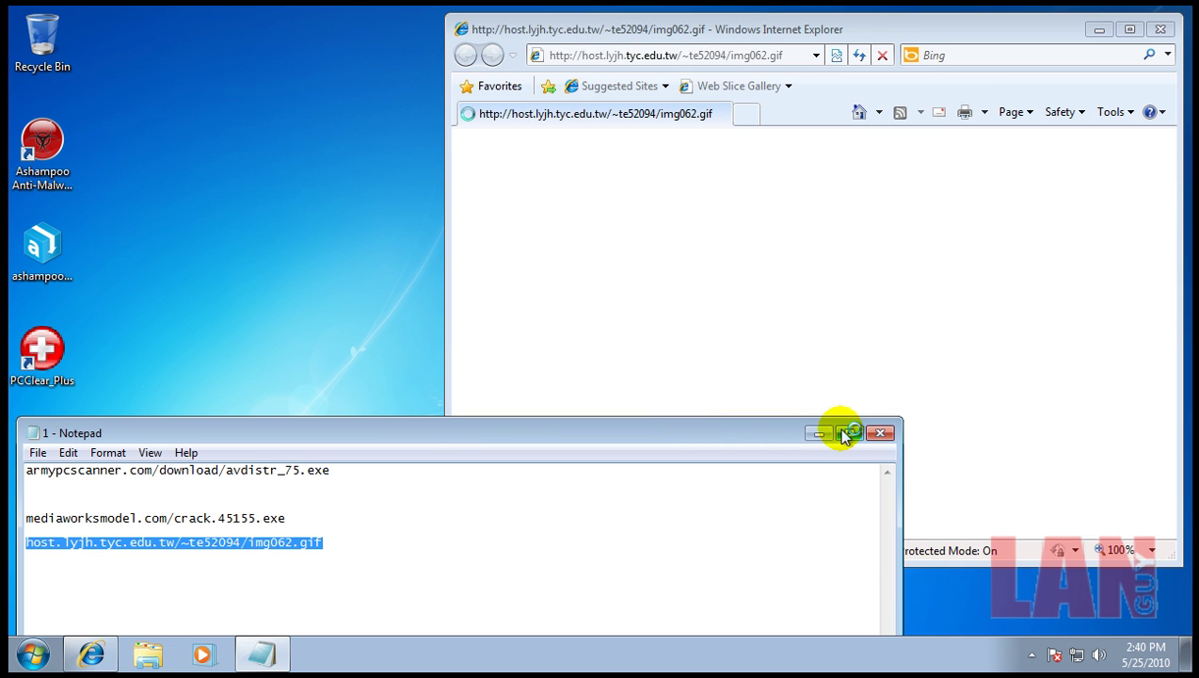
left_click(878, 430)
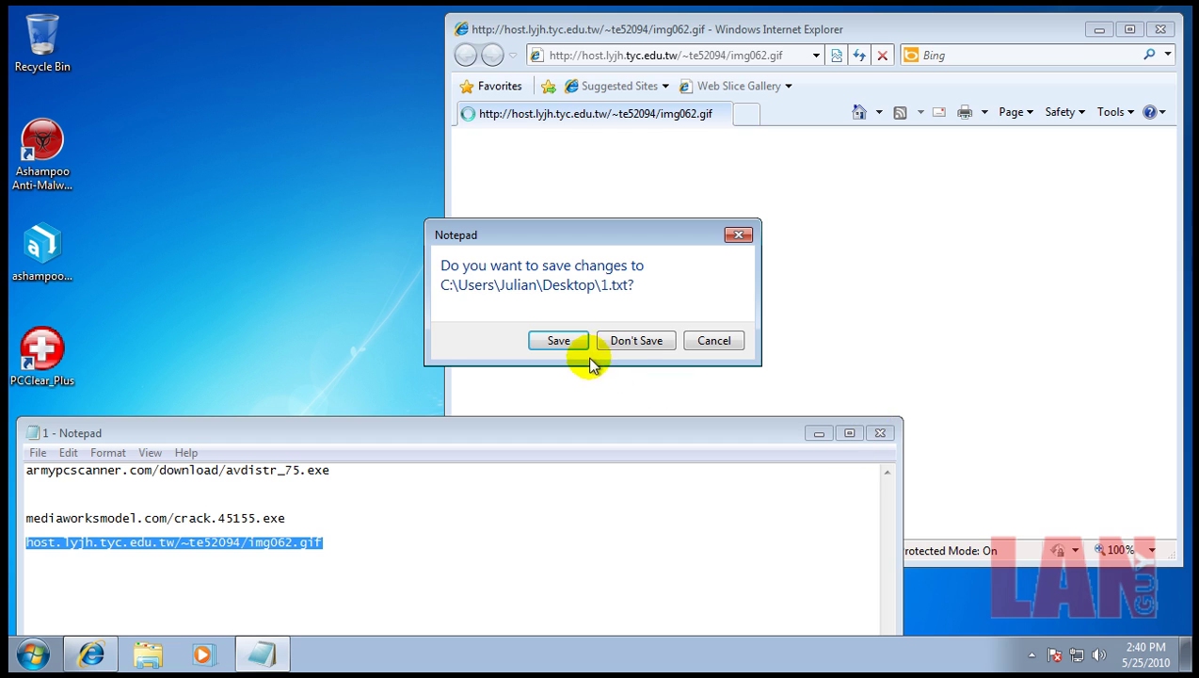
left_click(638, 341)
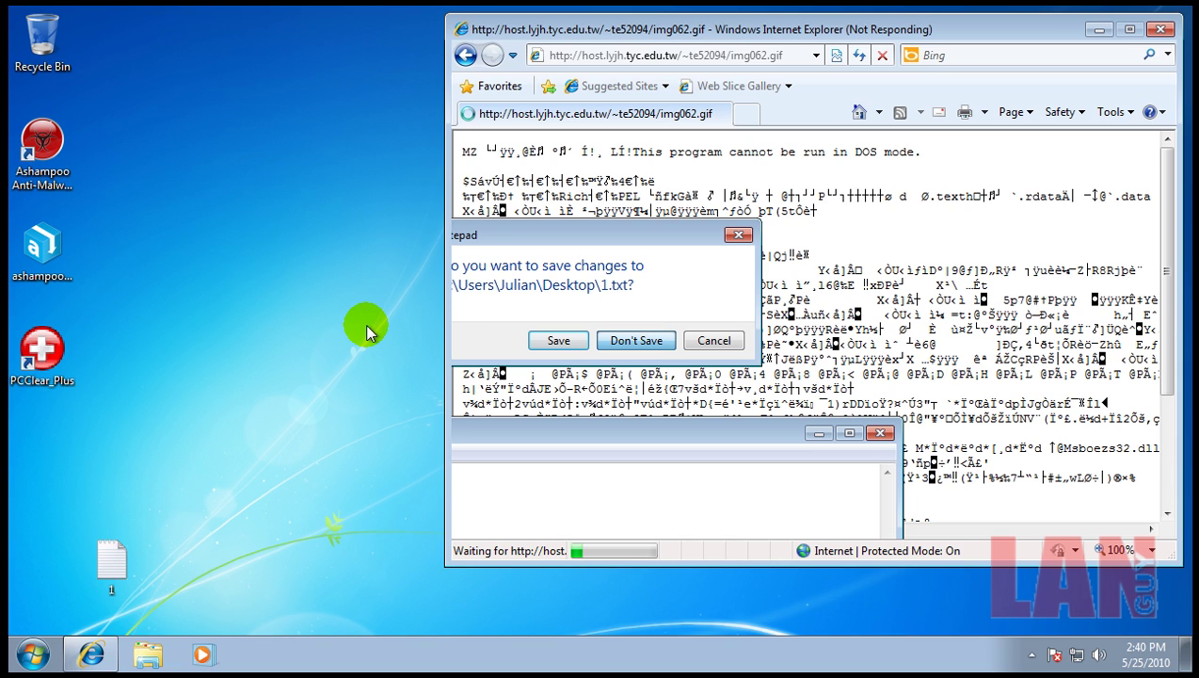
- Look through the loaded img062.gif content to its end and close Internet Explorer
left_click(502, 318)
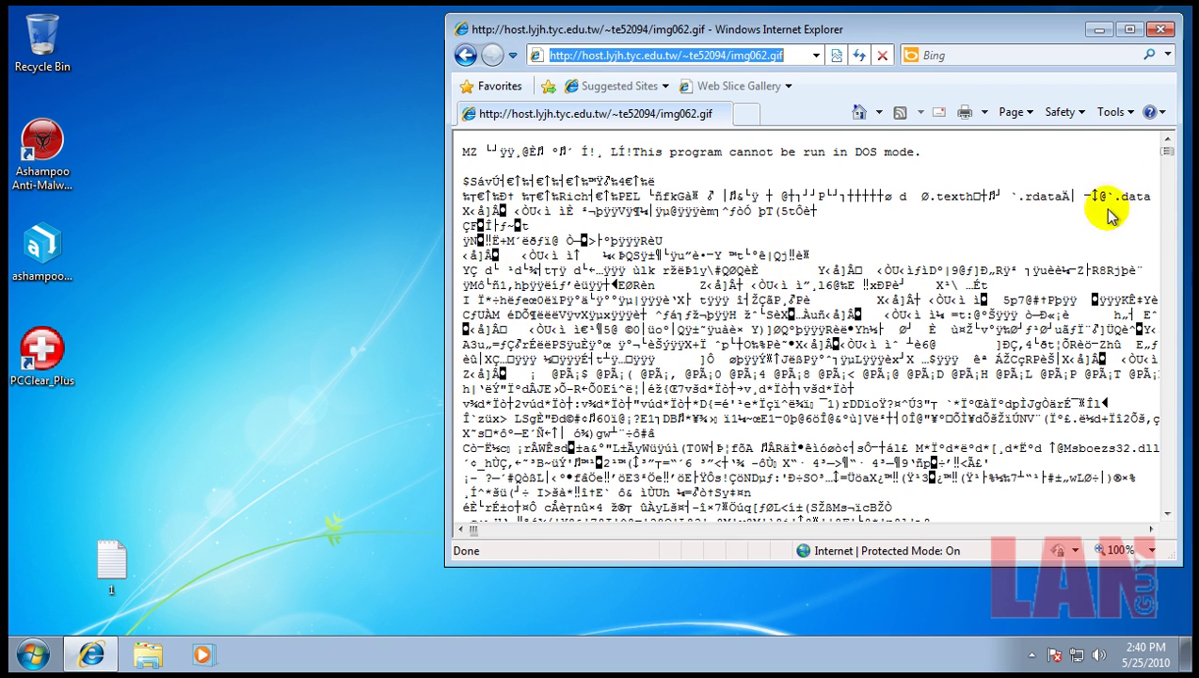
left_click_drag(1168, 154, 1191, 544)
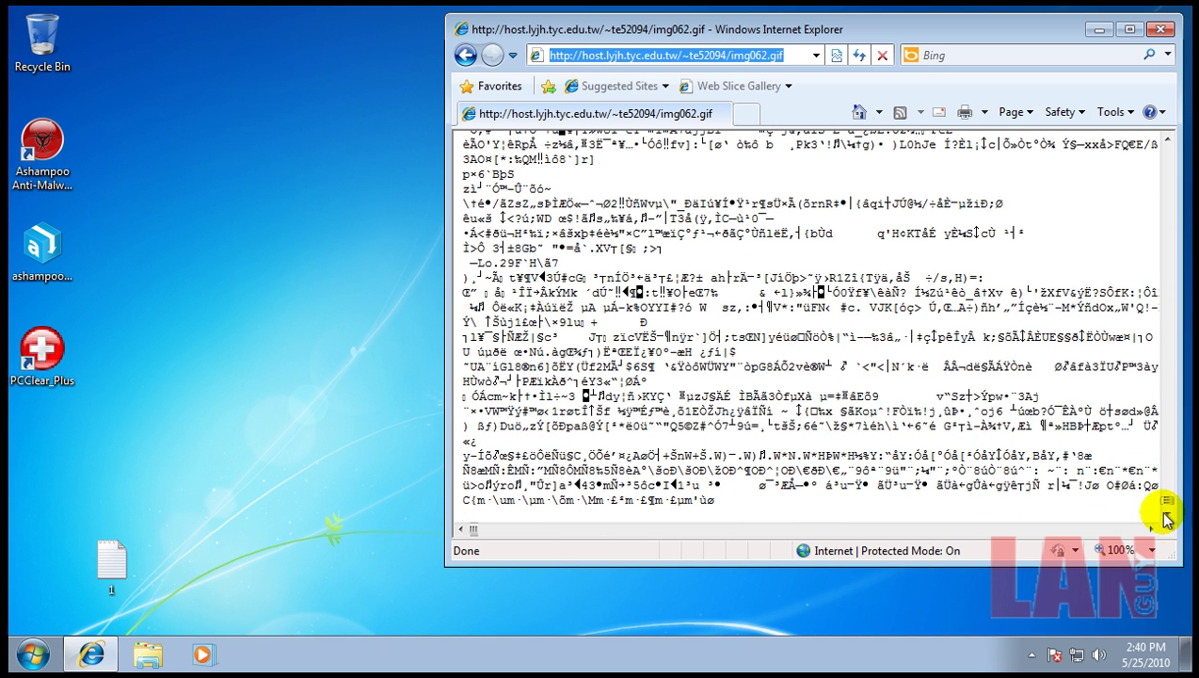
left_click(1167, 34)
- Open the Ashampoo Anti-Malware main window from its background guard for a system scan
left_click(1032, 654)
right_click(1062, 576)
left_click(1035, 305)
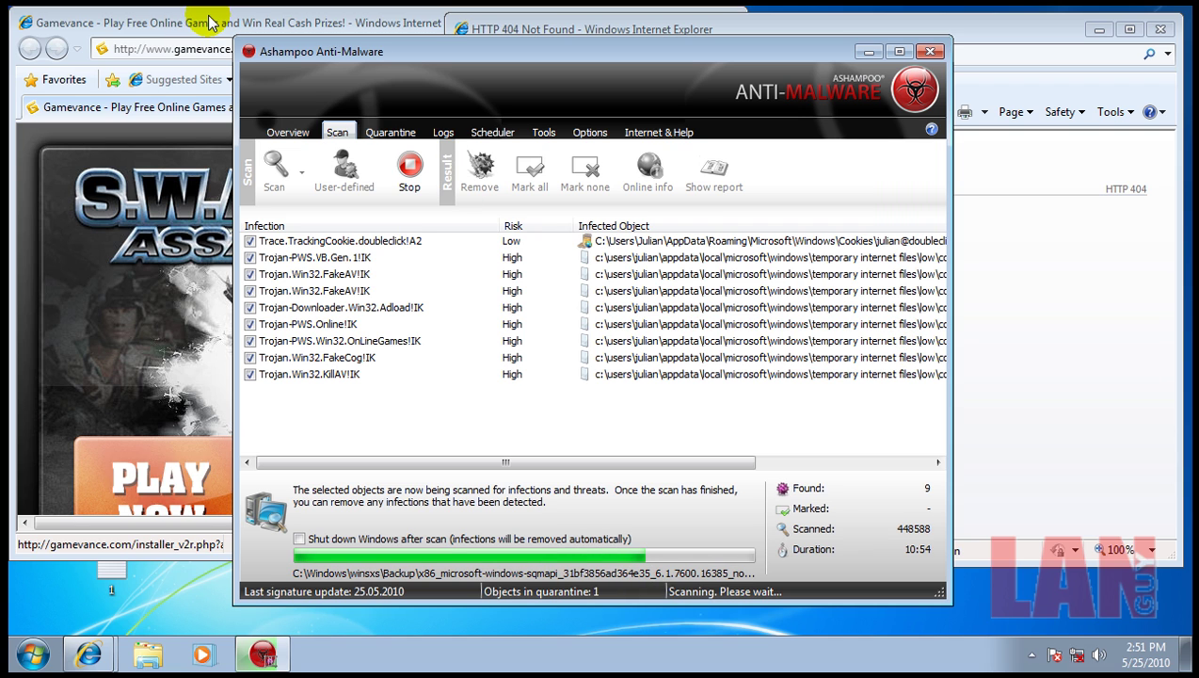
- Minimize the running Anti-Malware scan and close the HTTP 404 and Gamevance browser windows and the script error
left_click(868, 52)
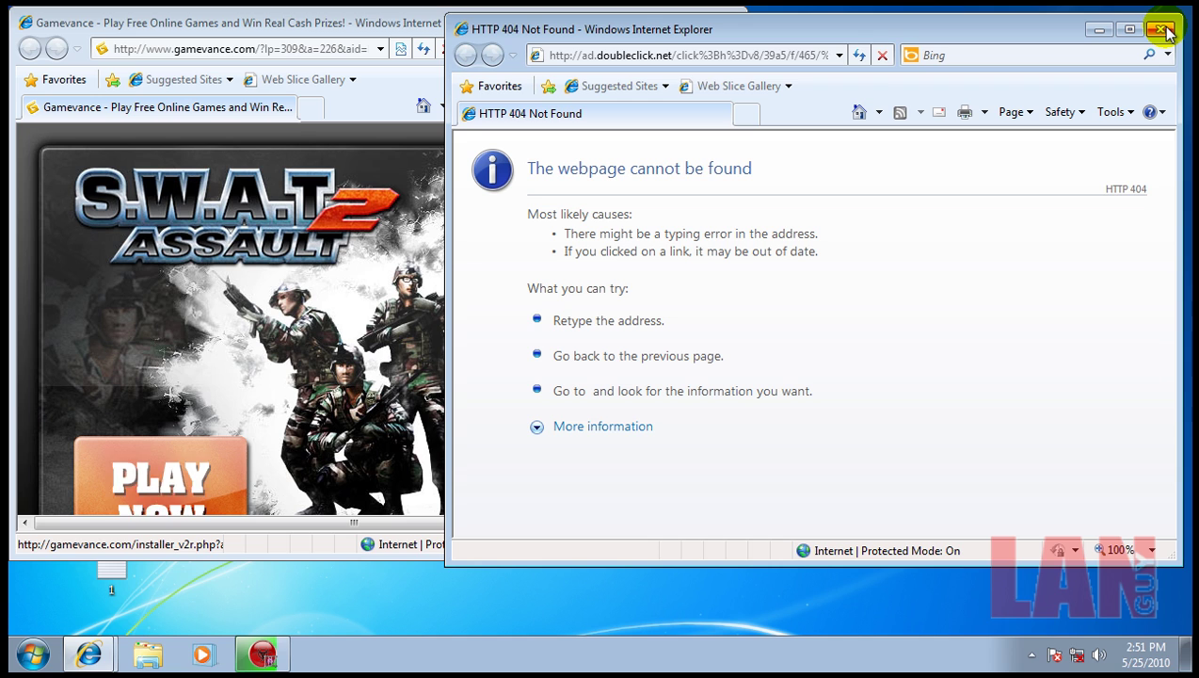
left_click(1165, 33)
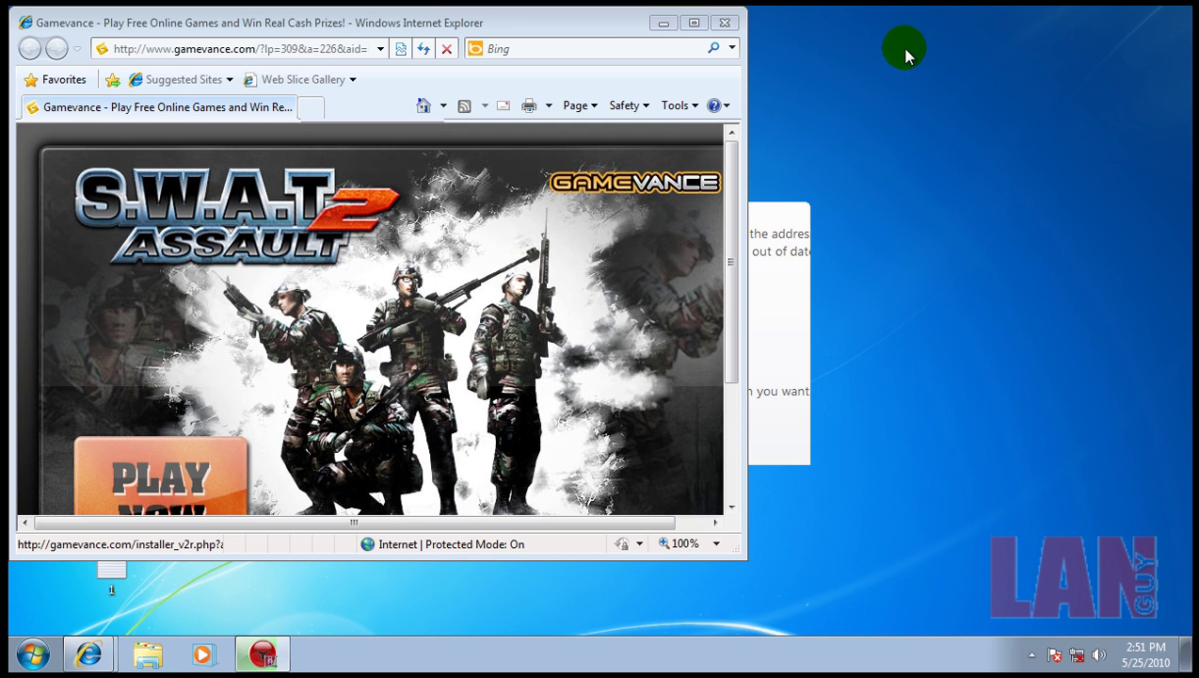
left_click(723, 23)
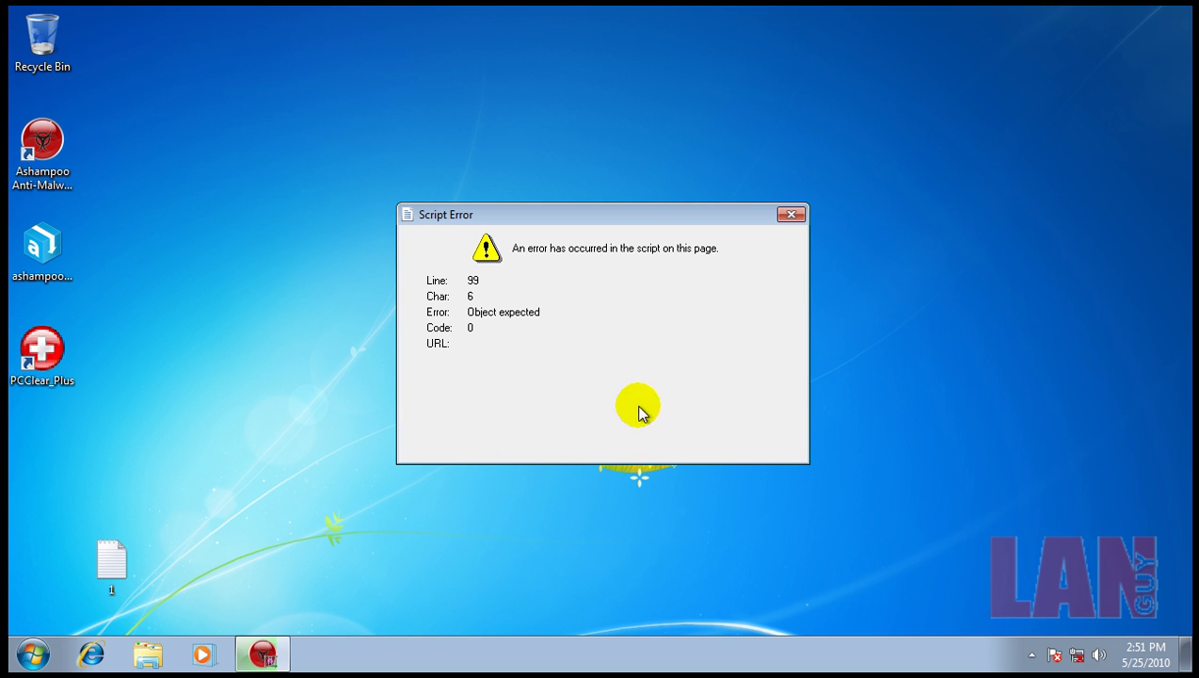
left_click(804, 218)
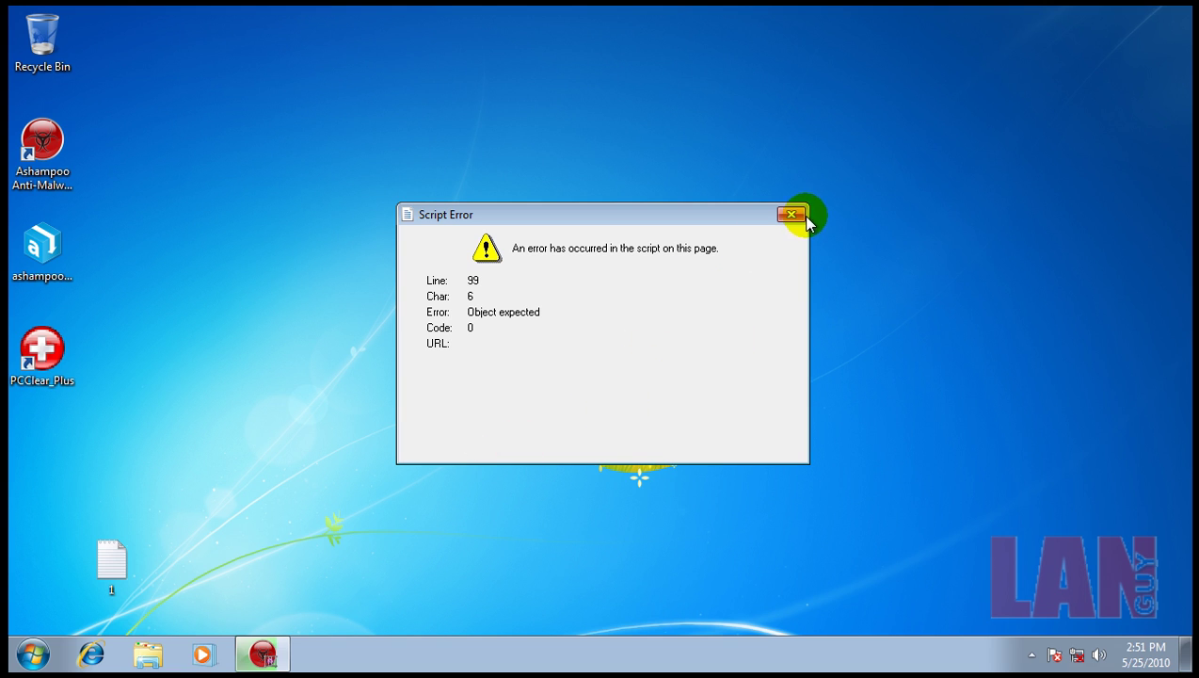
- Open Windows Task Manager and sort the running processes by image name
right_click(365, 659)
left_click(414, 593)
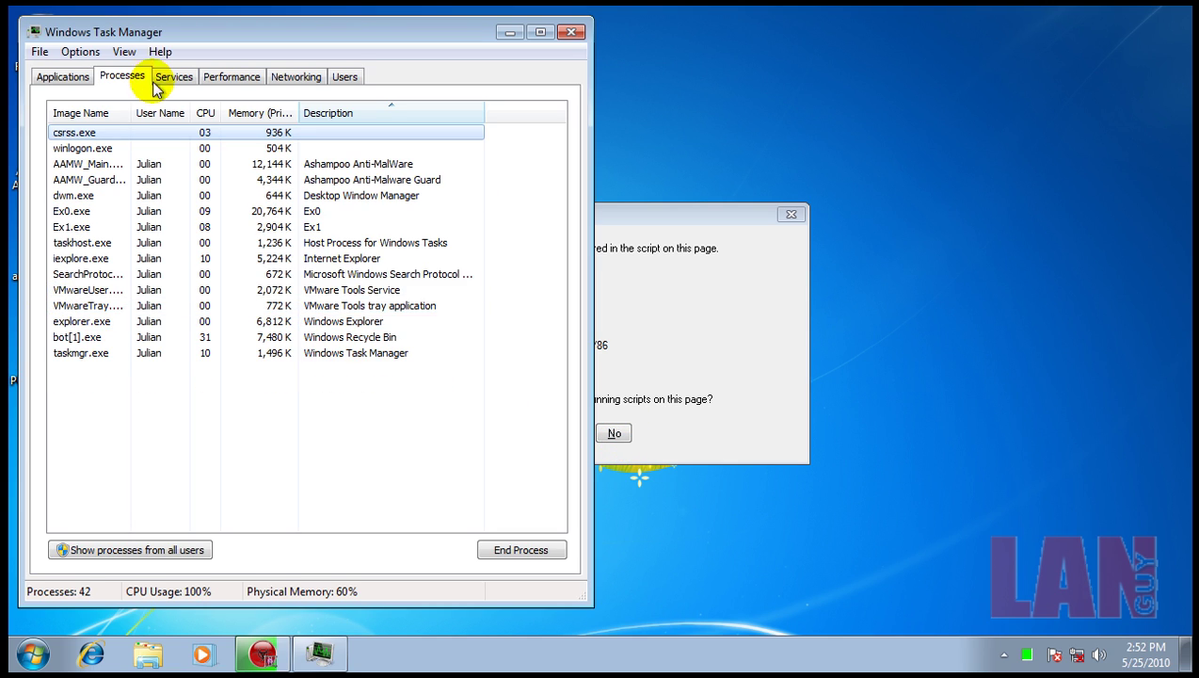
left_click(111, 114)
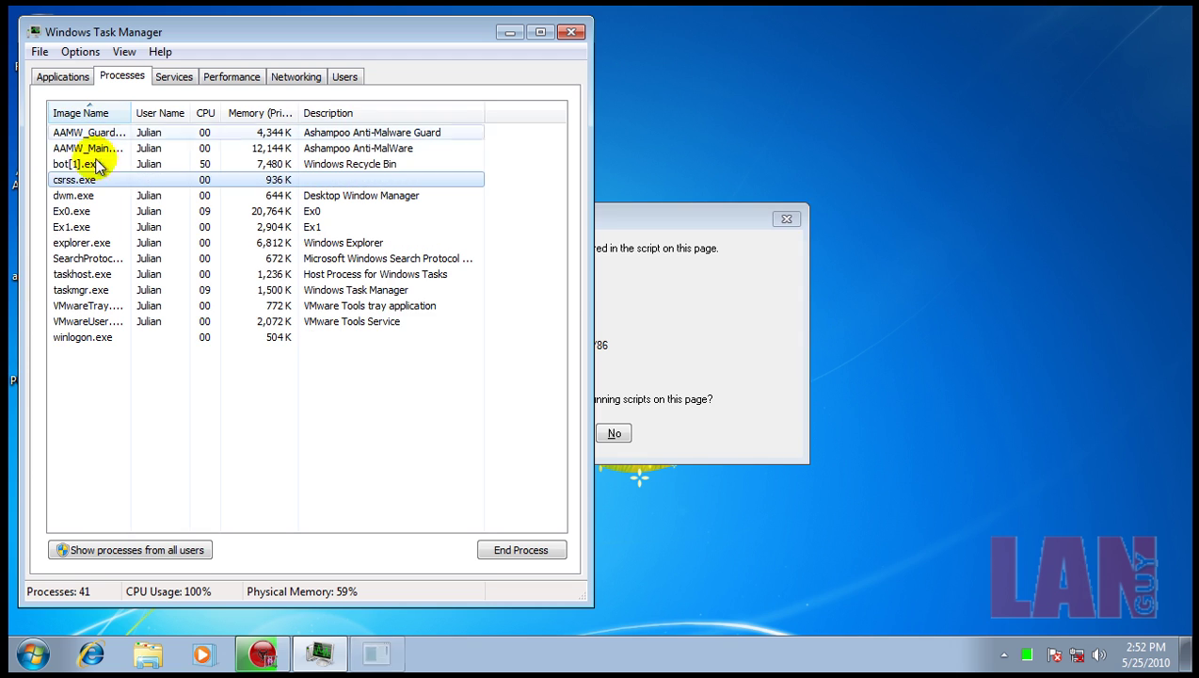
- Check the Ex0.exe and Ex1.exe entries, and end the bot[1].exe process
left_click(80, 213)
left_click(87, 229)
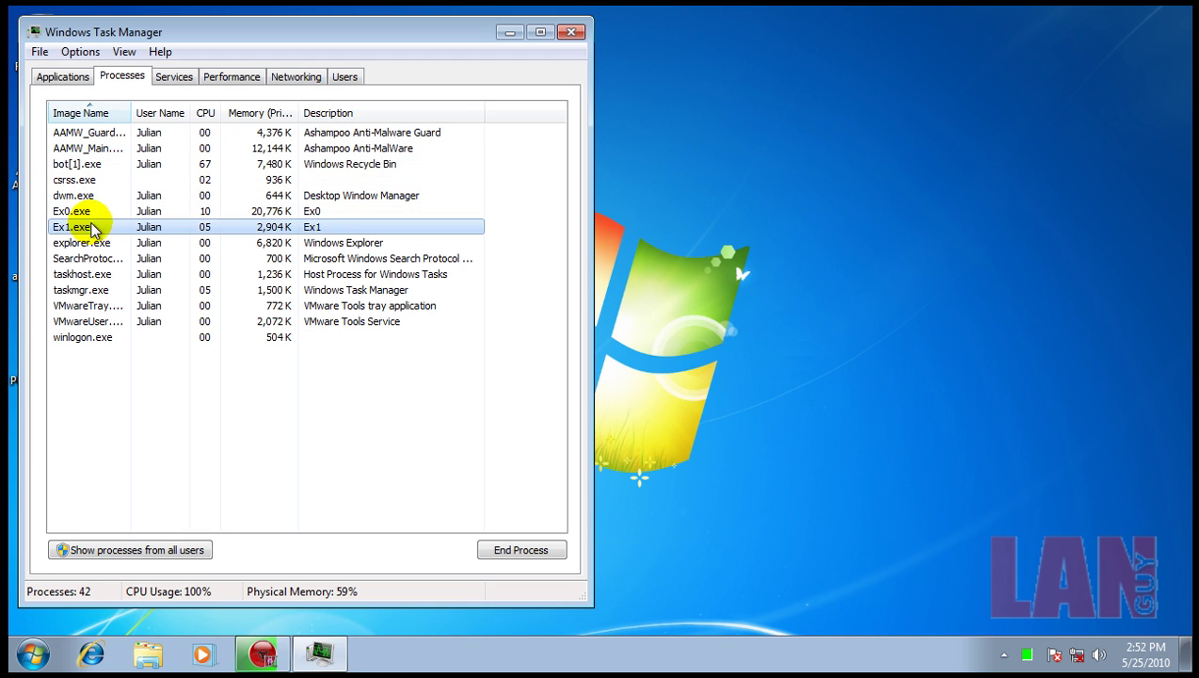
left_click(150, 167)
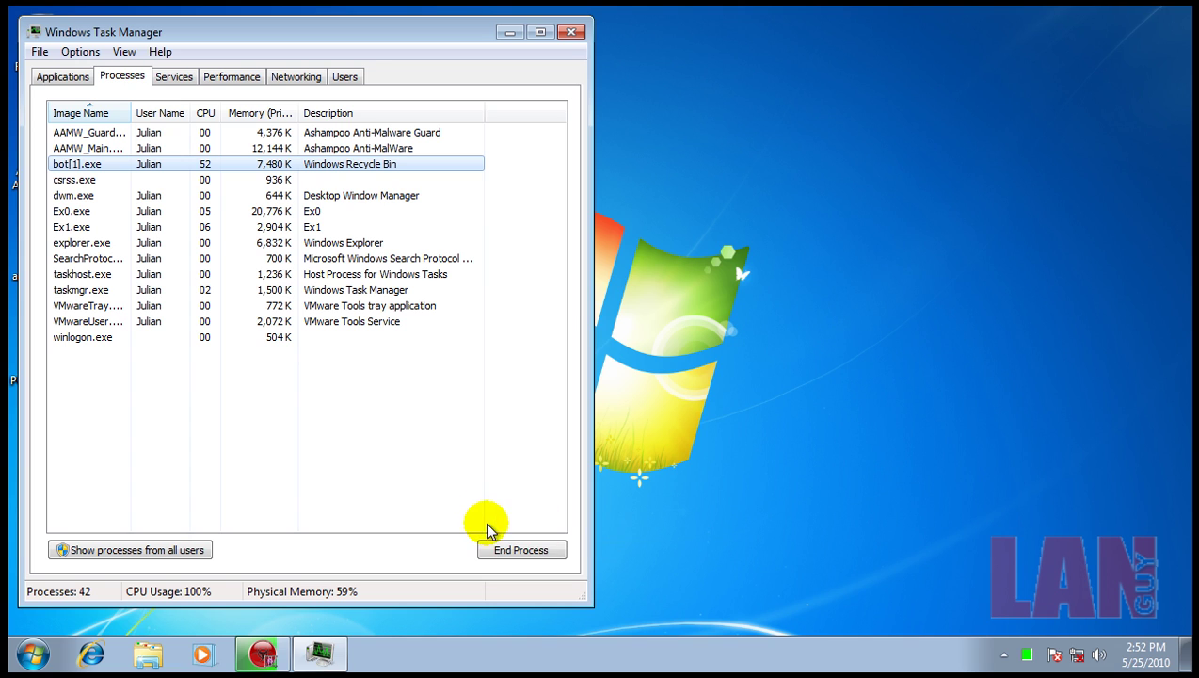
left_click(516, 546)
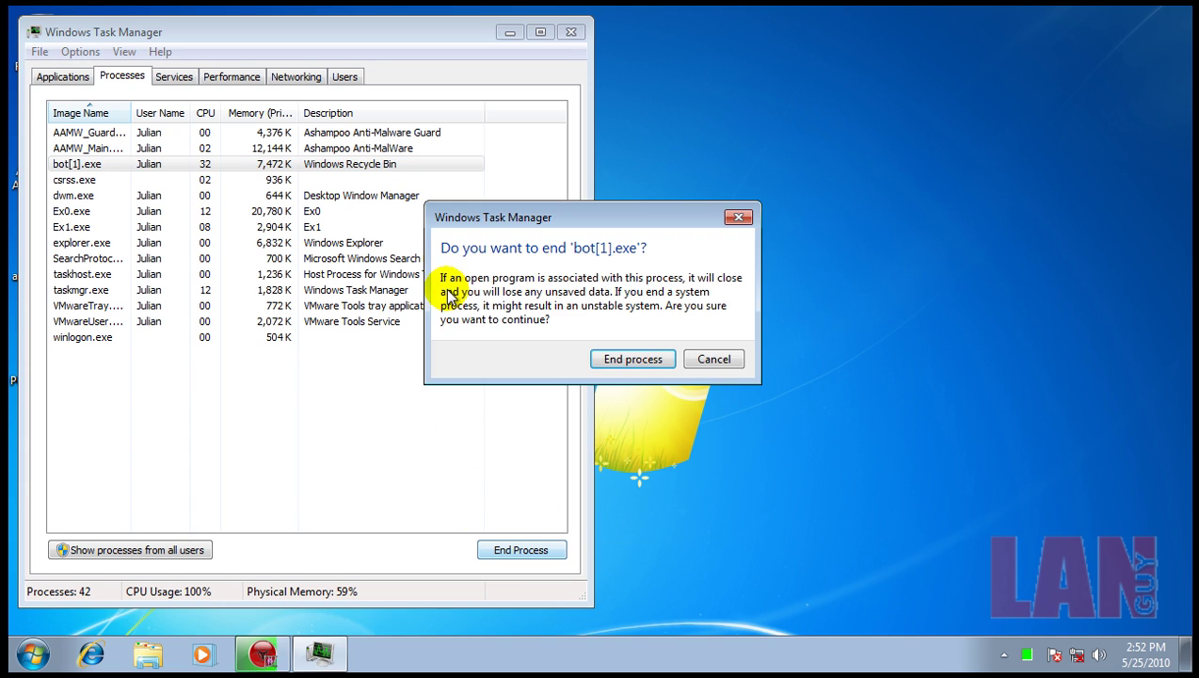
left_click(654, 369)
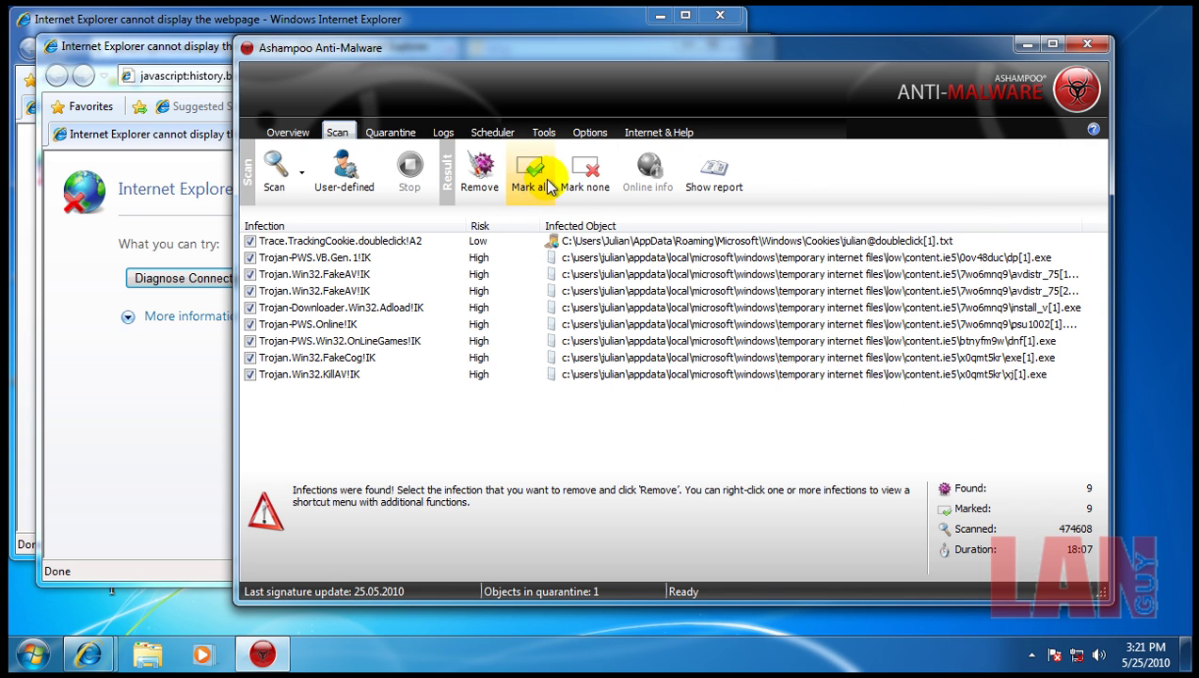
- Remove all marked infections from the Ashampoo scan results, and close Ashampoo Anti-Malware and the remaining Internet Explorer windows
left_click(480, 171)
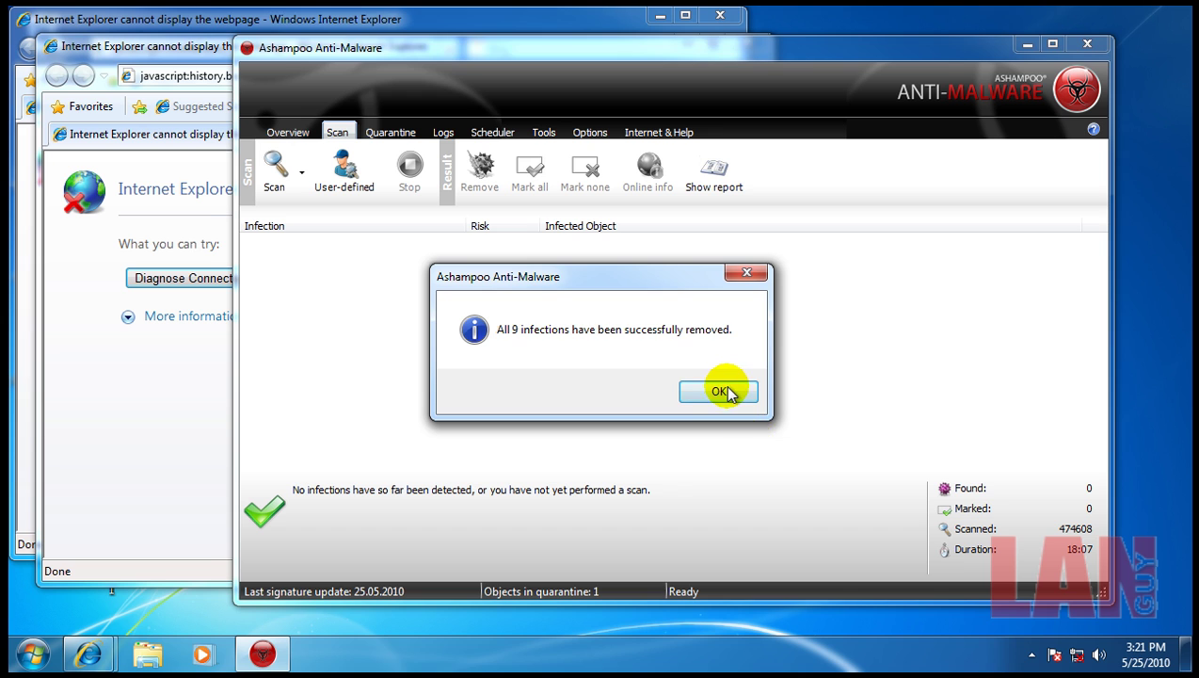
left_click(723, 392)
left_click(1085, 47)
left_click(749, 44)
left_click(718, 17)
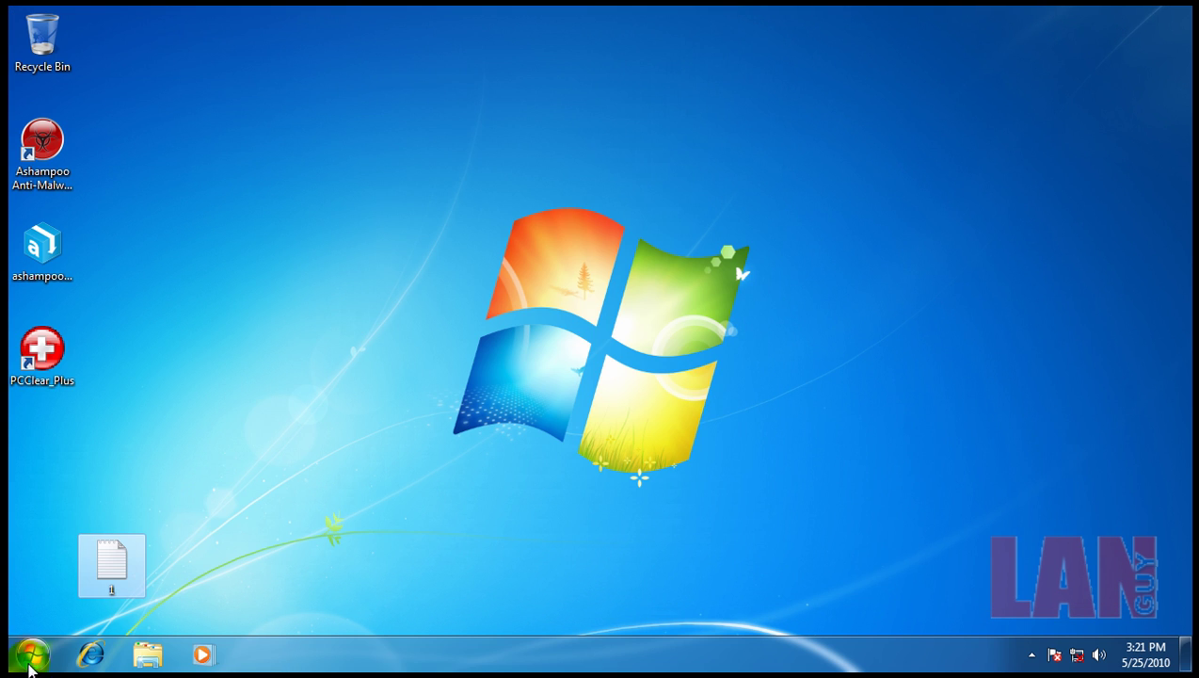
- Restart the computer after the Ashampoo cleanup
left_click(36, 652)
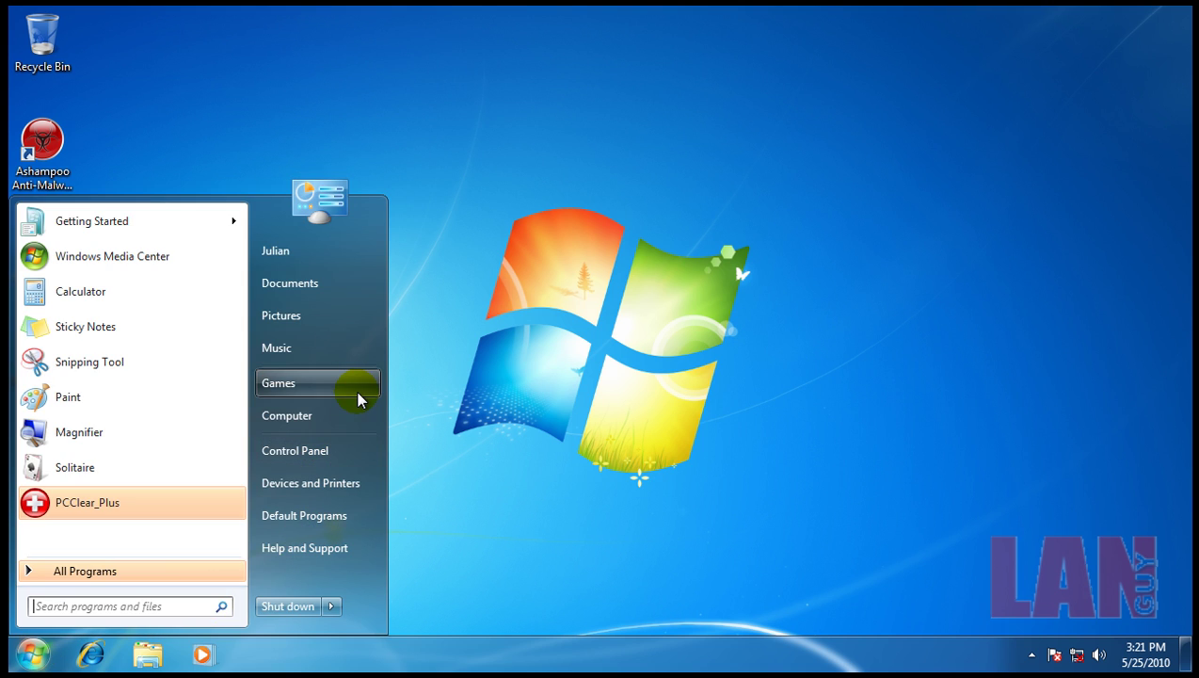
left_click(333, 610)
left_click(402, 584)
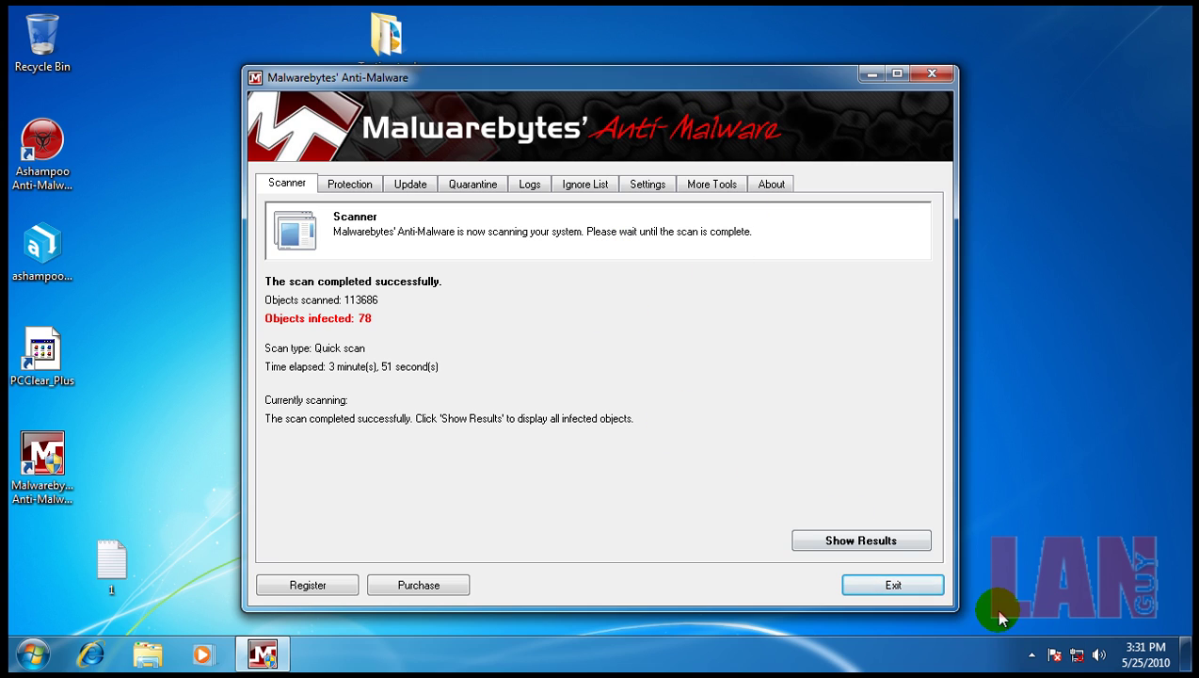
- Show the Malwarebytes quick scan results and widen the window and the Vendor column to read the entries
left_click(874, 542)
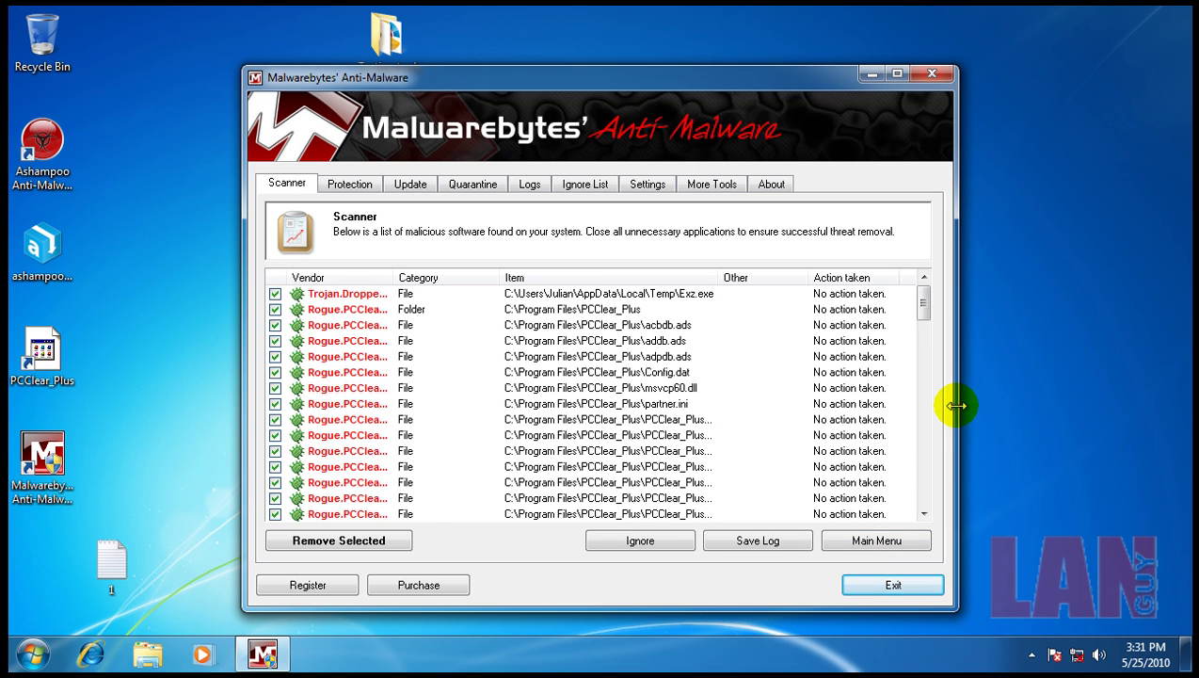
left_click_drag(957, 403, 1115, 402)
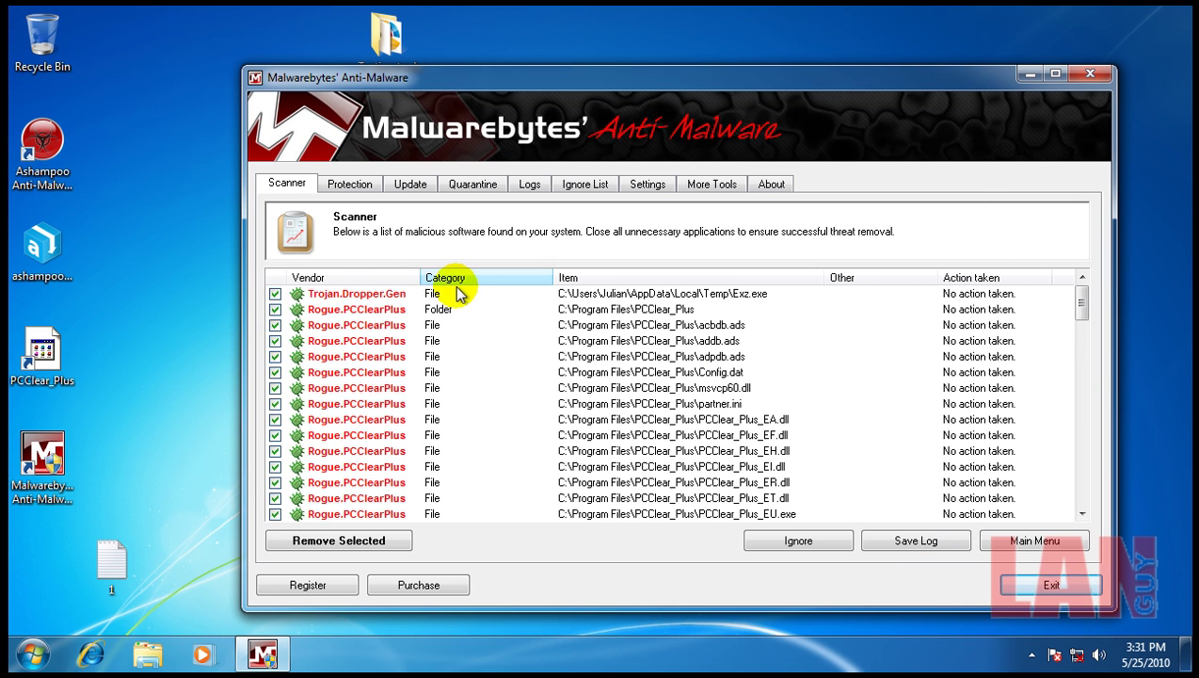
left_click_drag(420, 276, 471, 277)
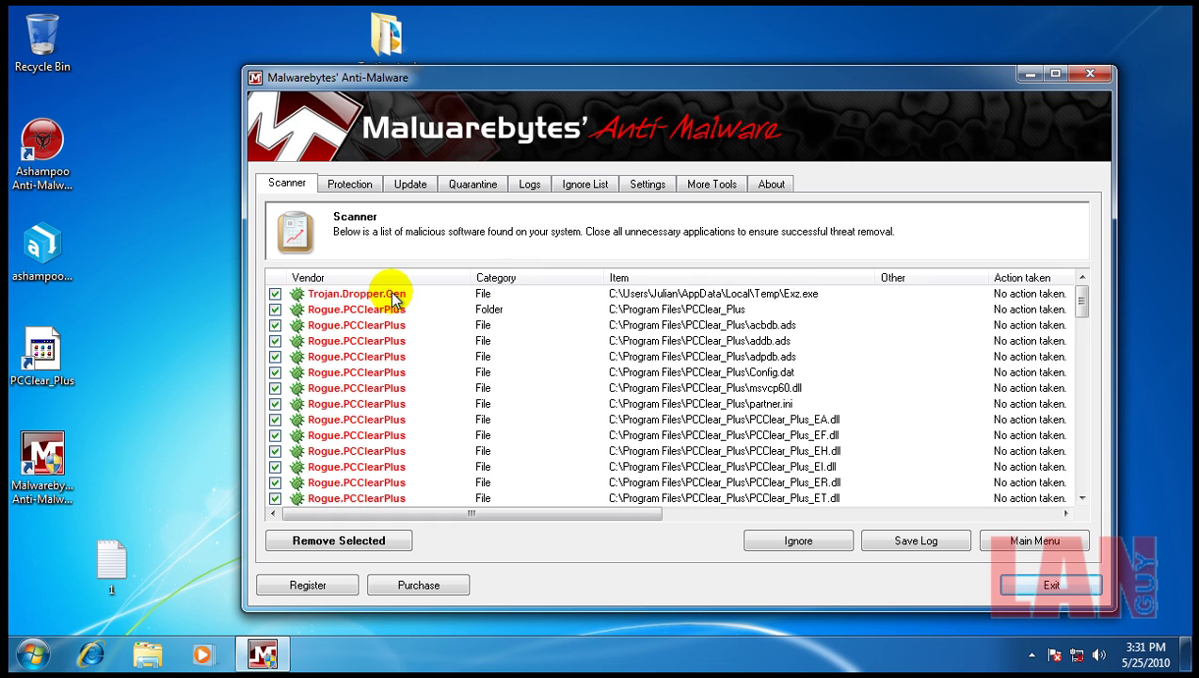
- Examine the detected items in the Malwarebytes results, from the Trojan.Dropper.Gen entry to the final Trojan.Downloader and Trojan.FakeAlert entries
left_click(395, 296)
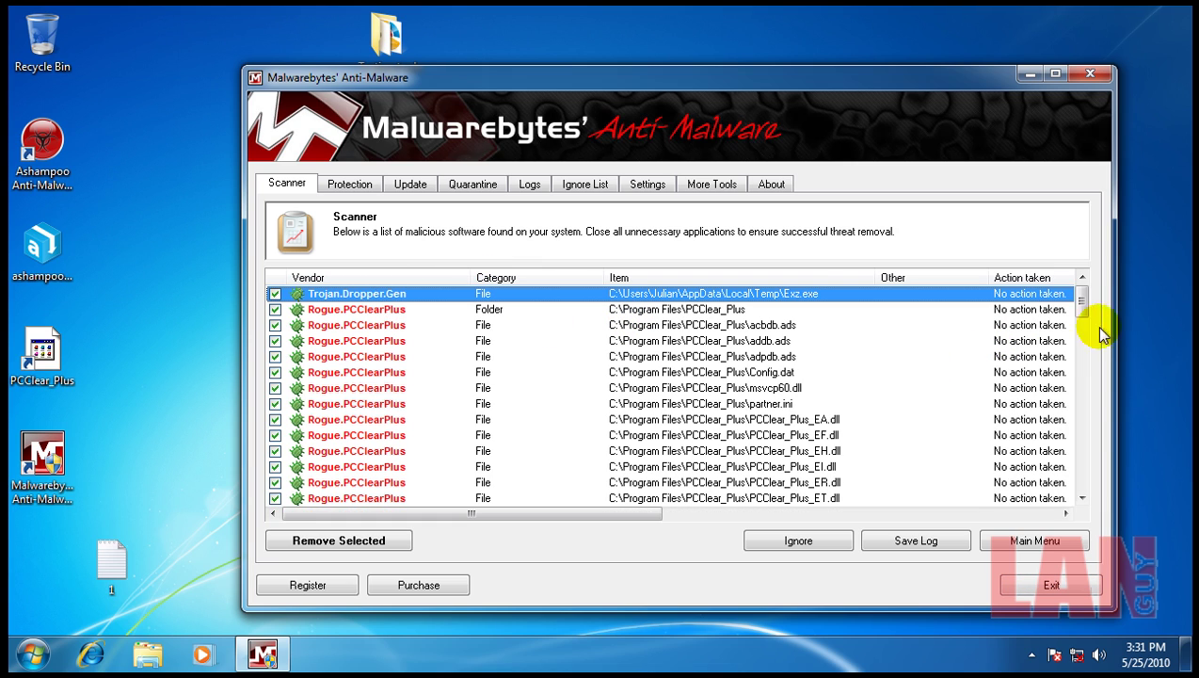
left_click_drag(1082, 309, 1090, 484)
left_click(775, 405)
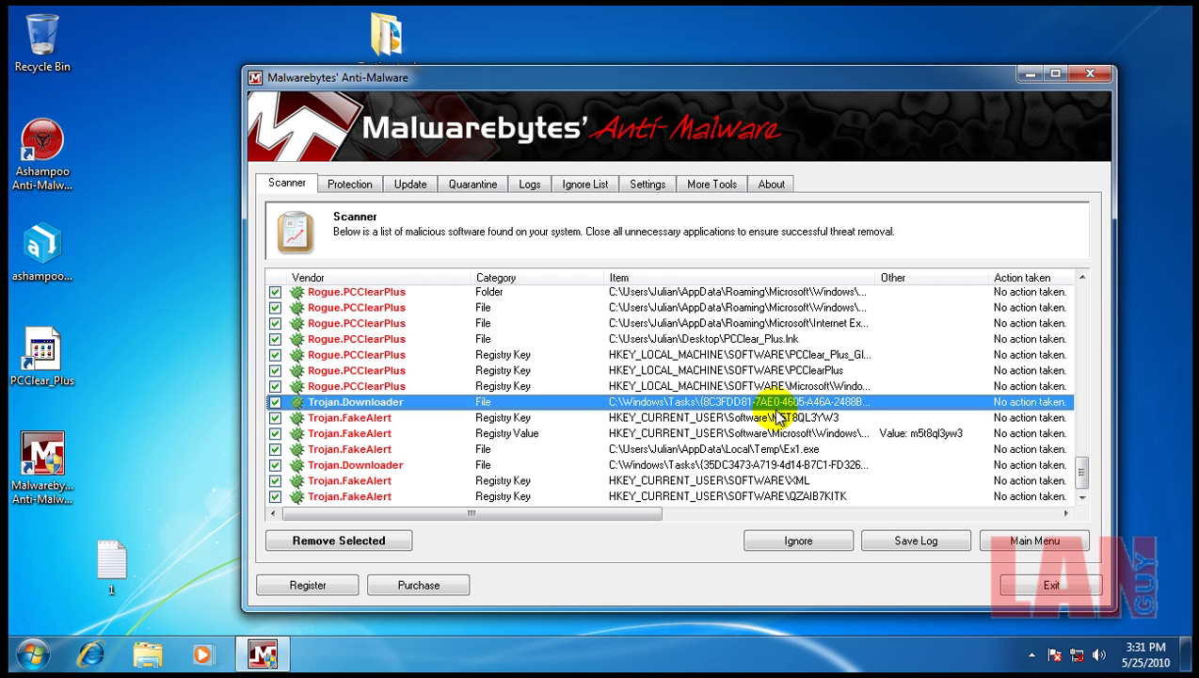
left_click(436, 419)
left_click(437, 435)
left_click(431, 465)
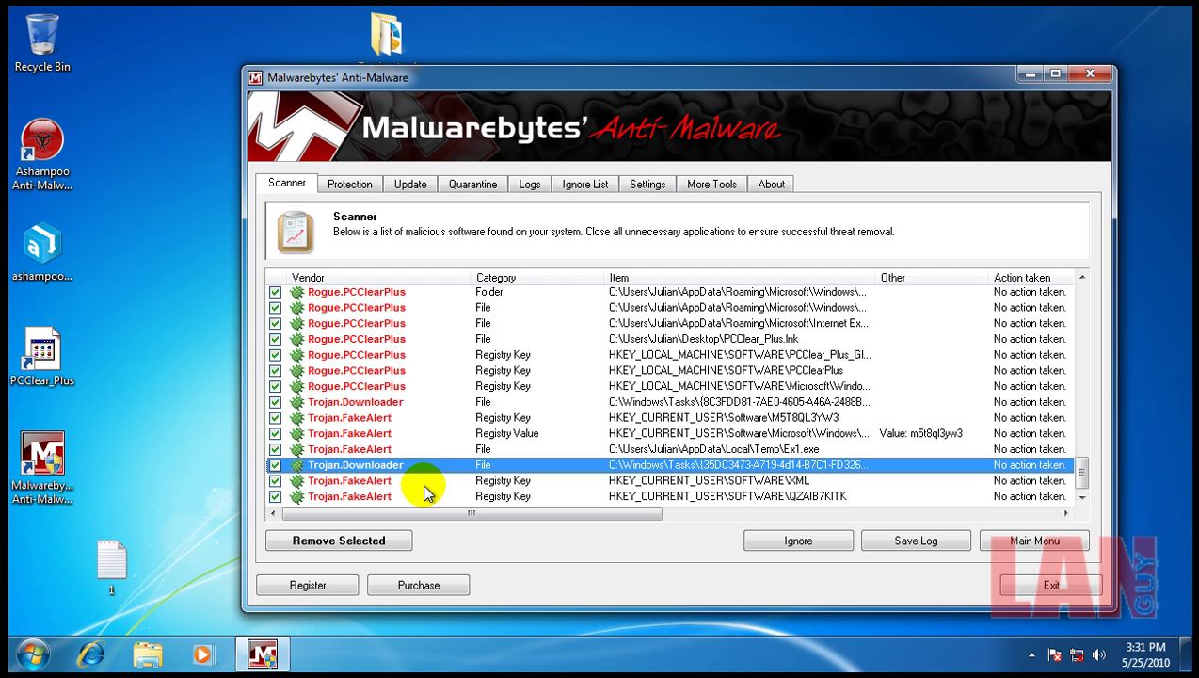
left_click(425, 483)
left_click(425, 497)
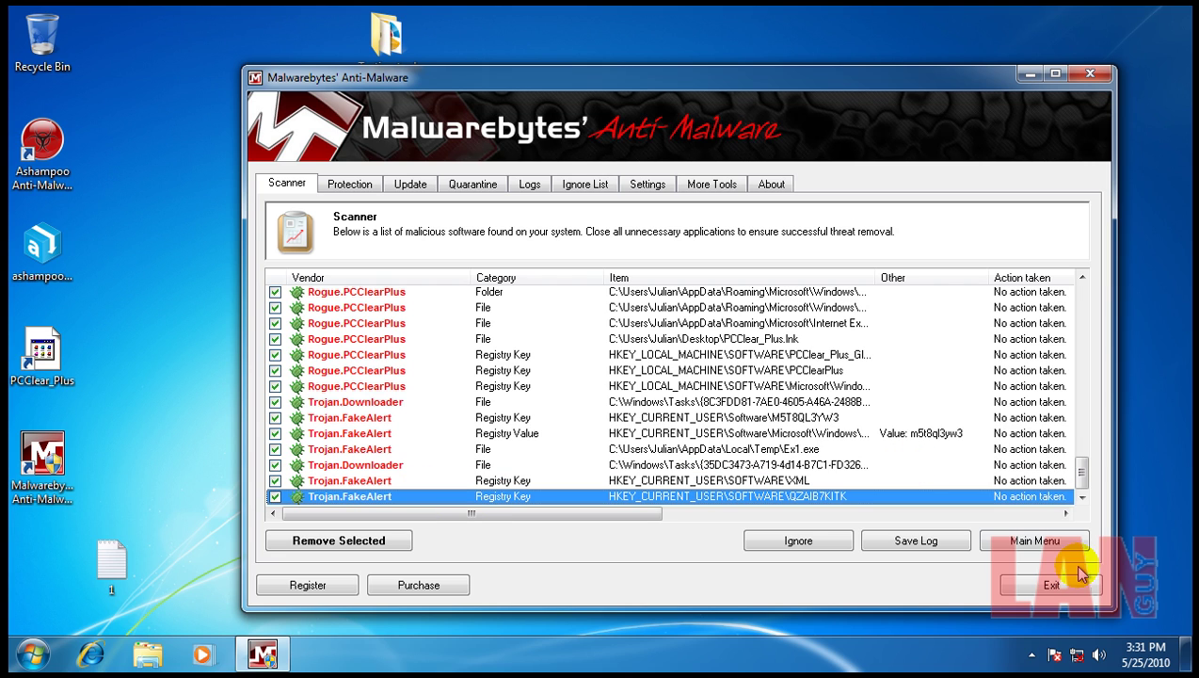
- Remove the selected threats in Malwarebytes and close the Notepad scan log
left_click(400, 542)
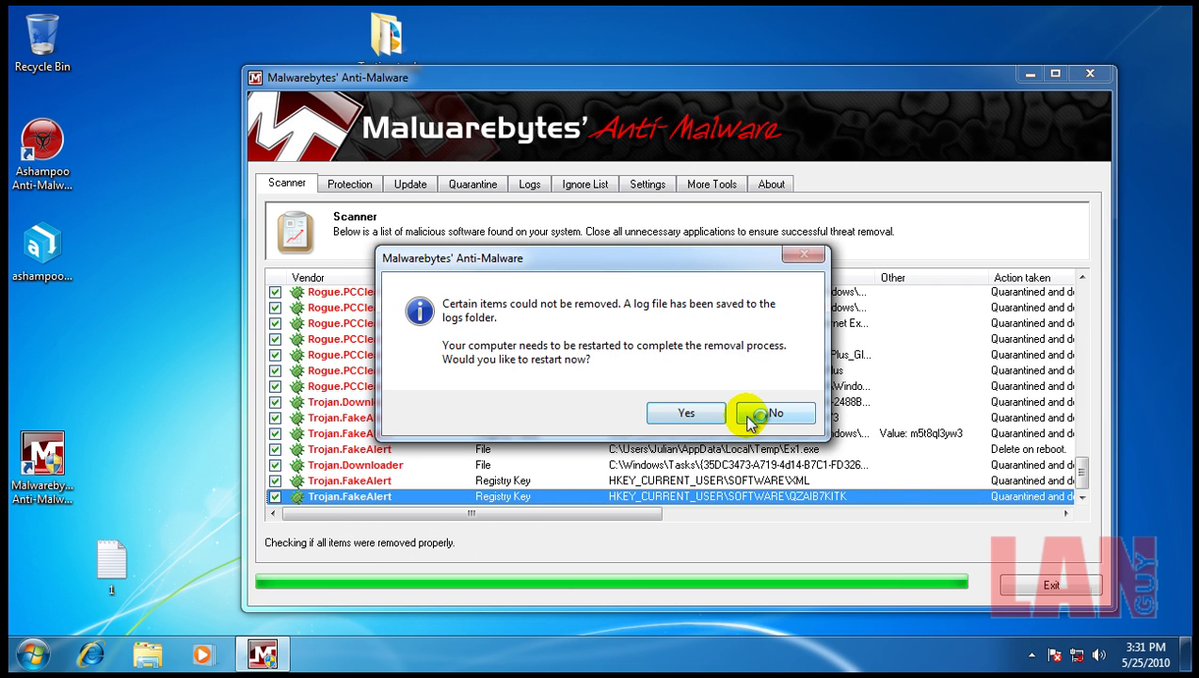
left_click(774, 413)
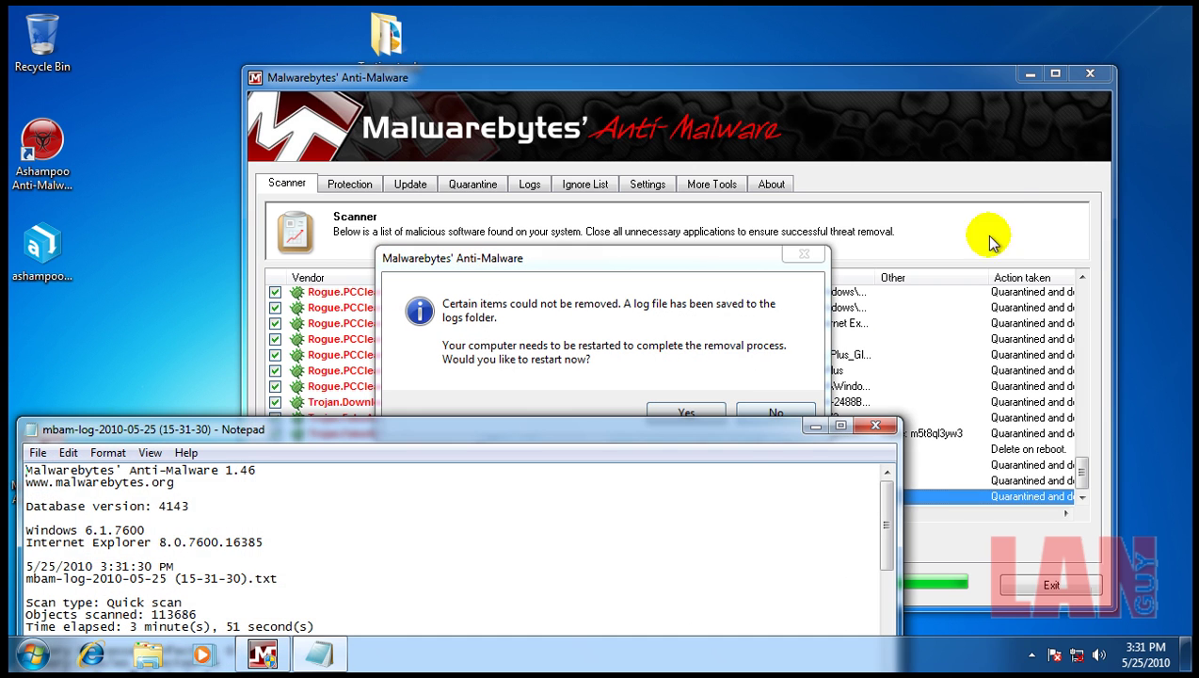
left_click(876, 427)
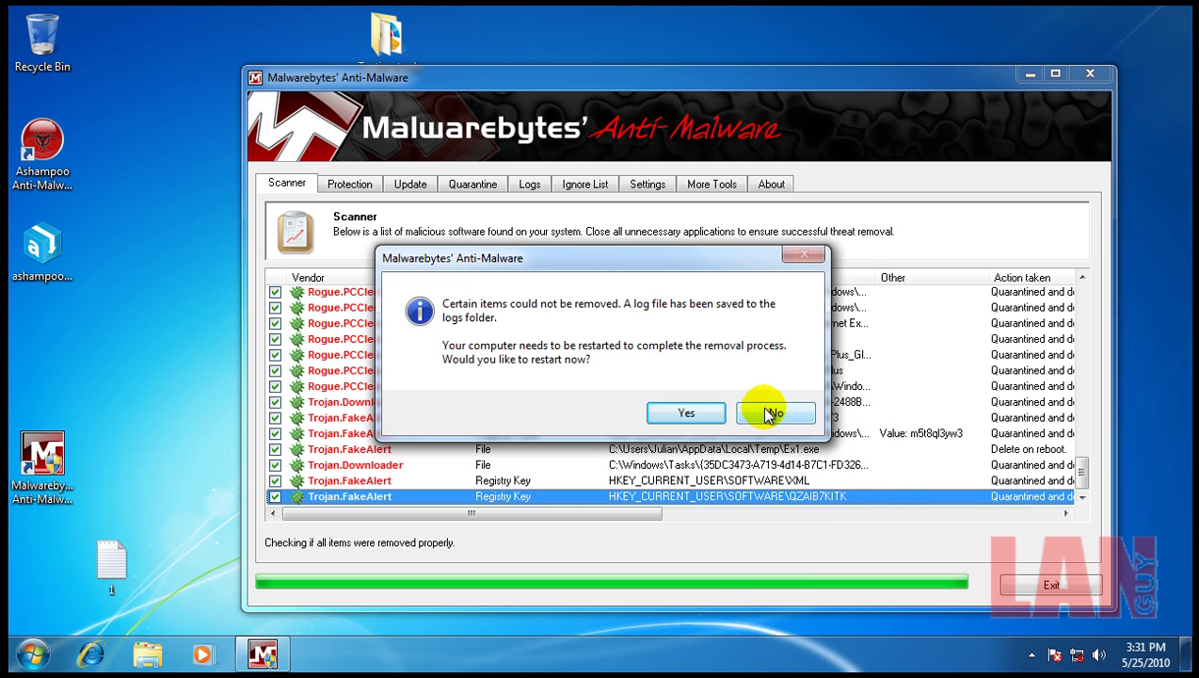
- Decline the restart, permit the mbam.exe autostart entry, and close Malwarebytes' Anti-Malware
left_click(768, 414)
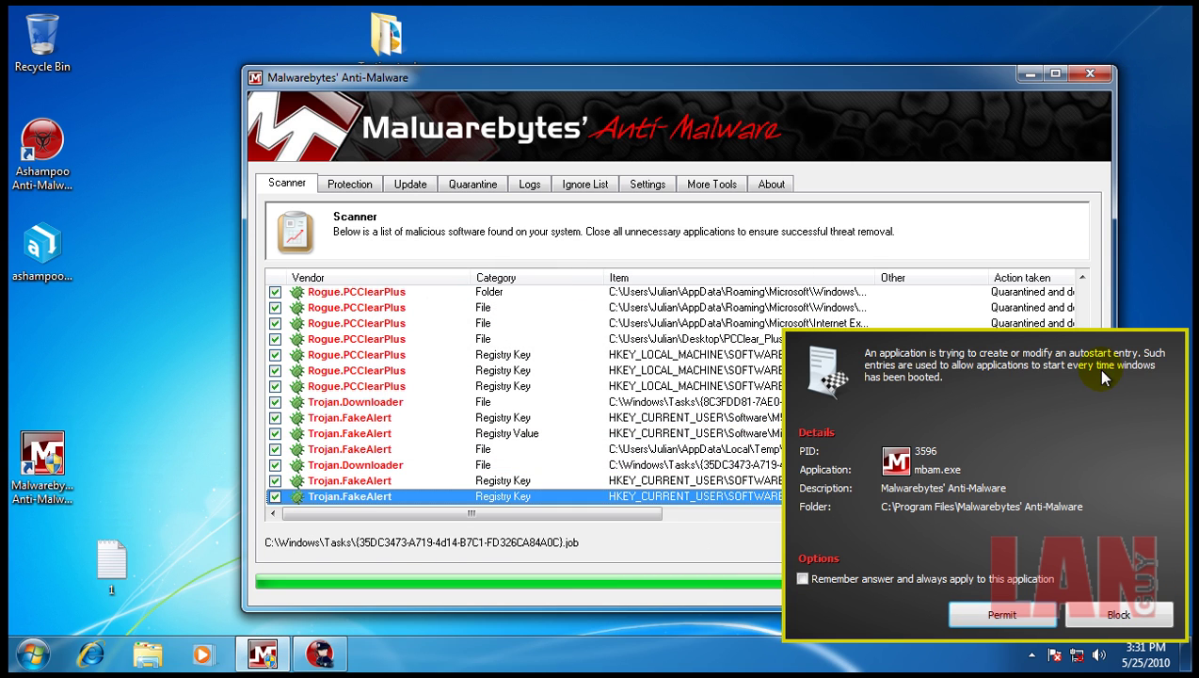
left_click(1003, 613)
left_click(1091, 73)
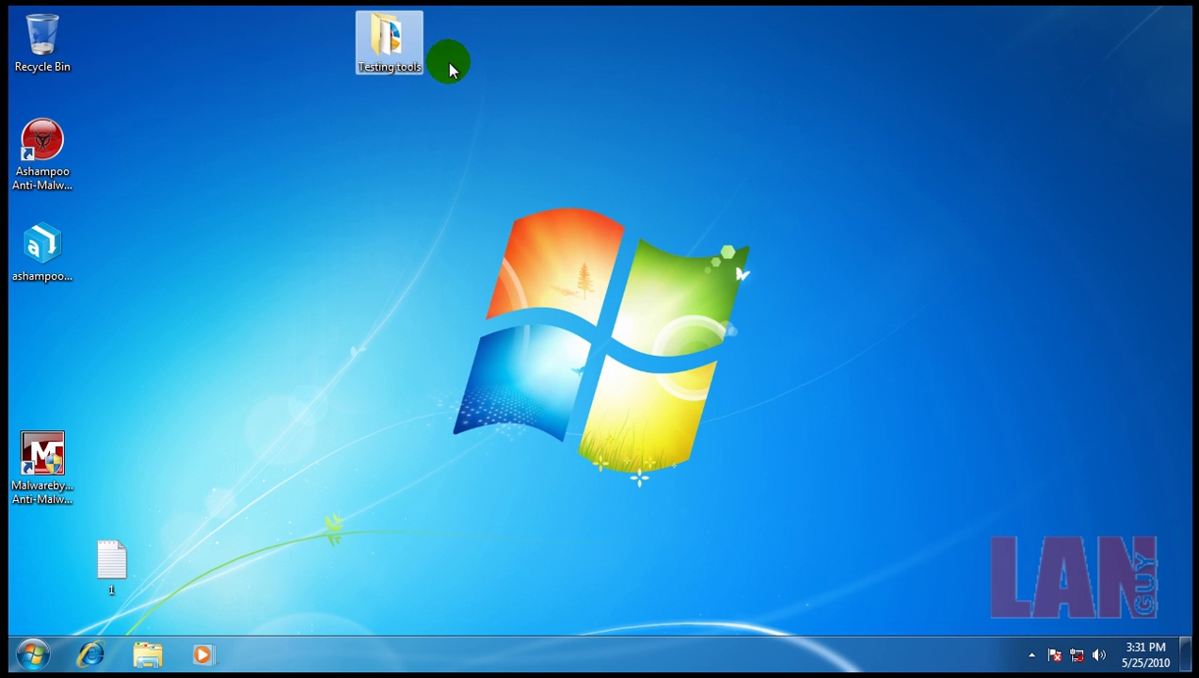
- Open the Testing tools folder on the desktop and its ccleaner subfolder
double_click(405, 42)
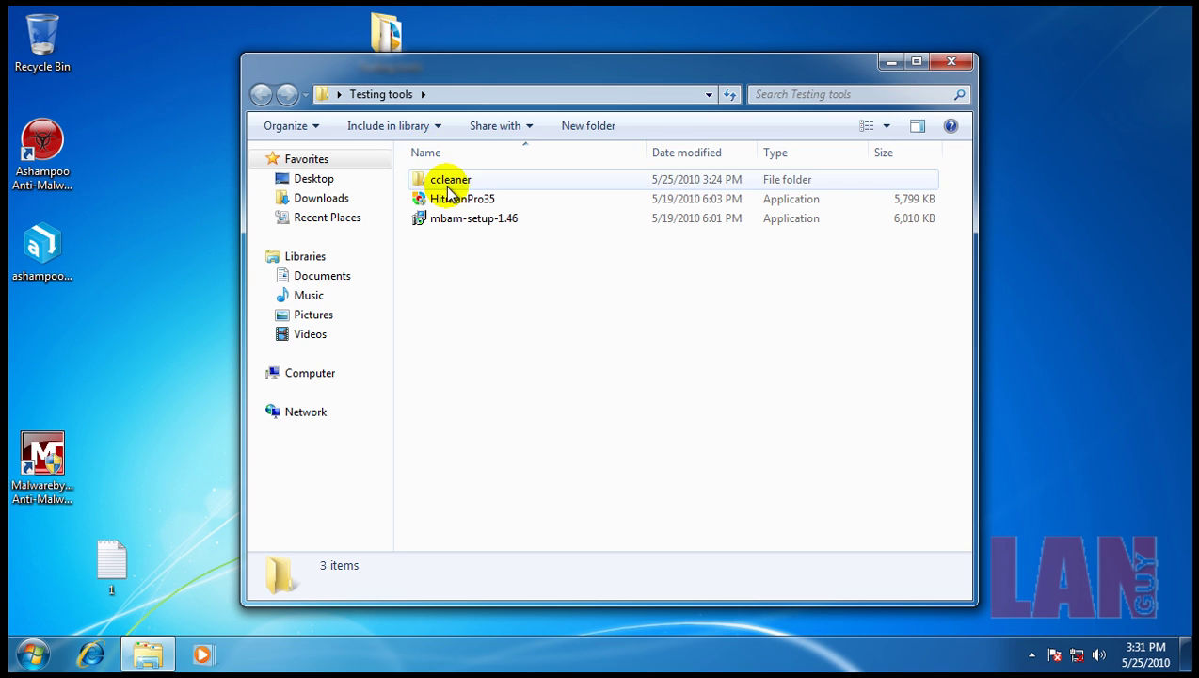
double_click(441, 179)
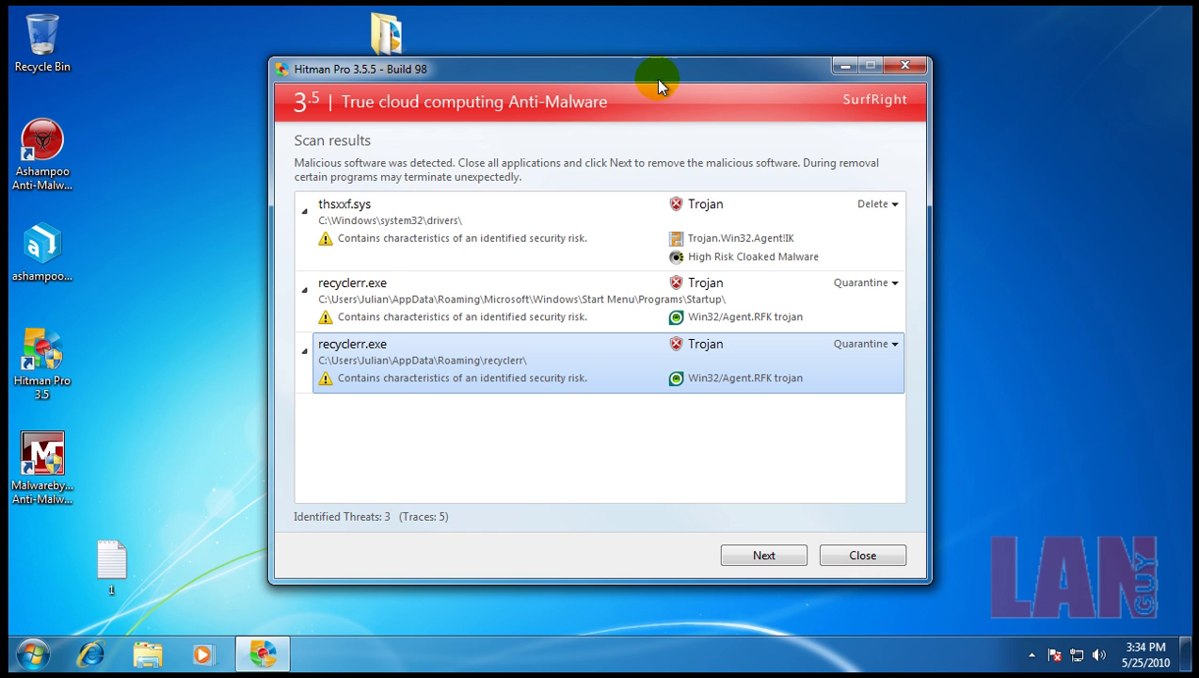
- Review the Hitman Pro scan results and inspect the hidden notification-area icons
mouse_move(656, 75)
left_mouse_down()
mouse_move(647, 91)
mouse_move(645, 79)
left_mouse_up()
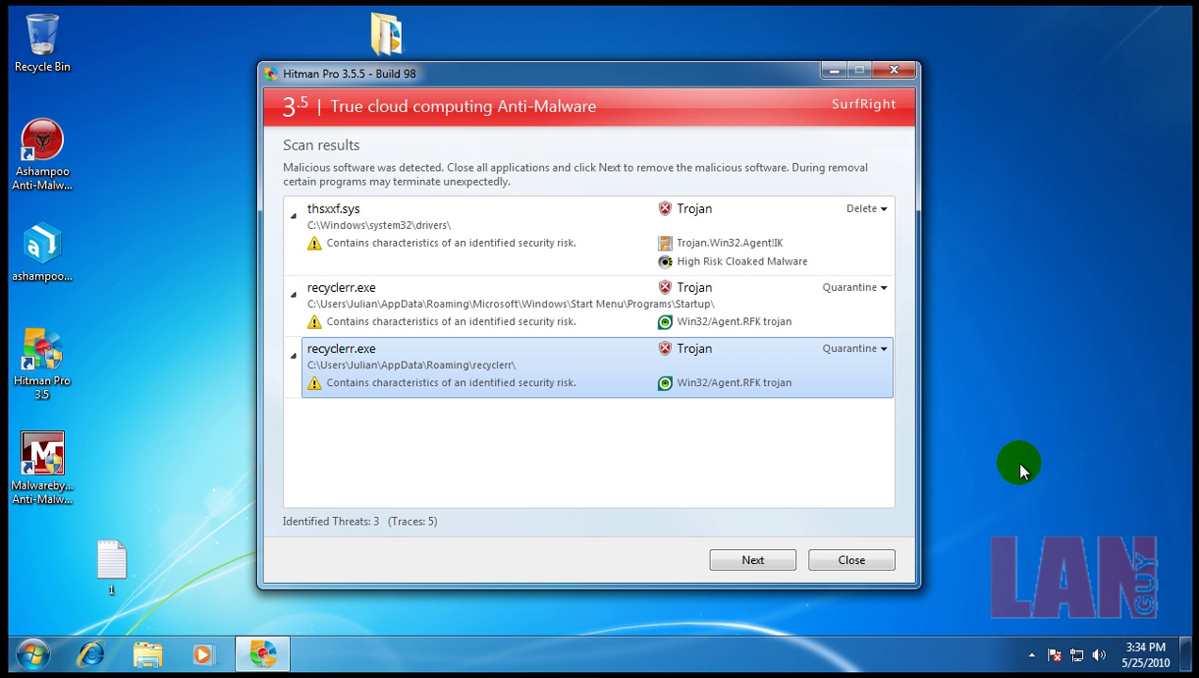
left_click(1032, 654)
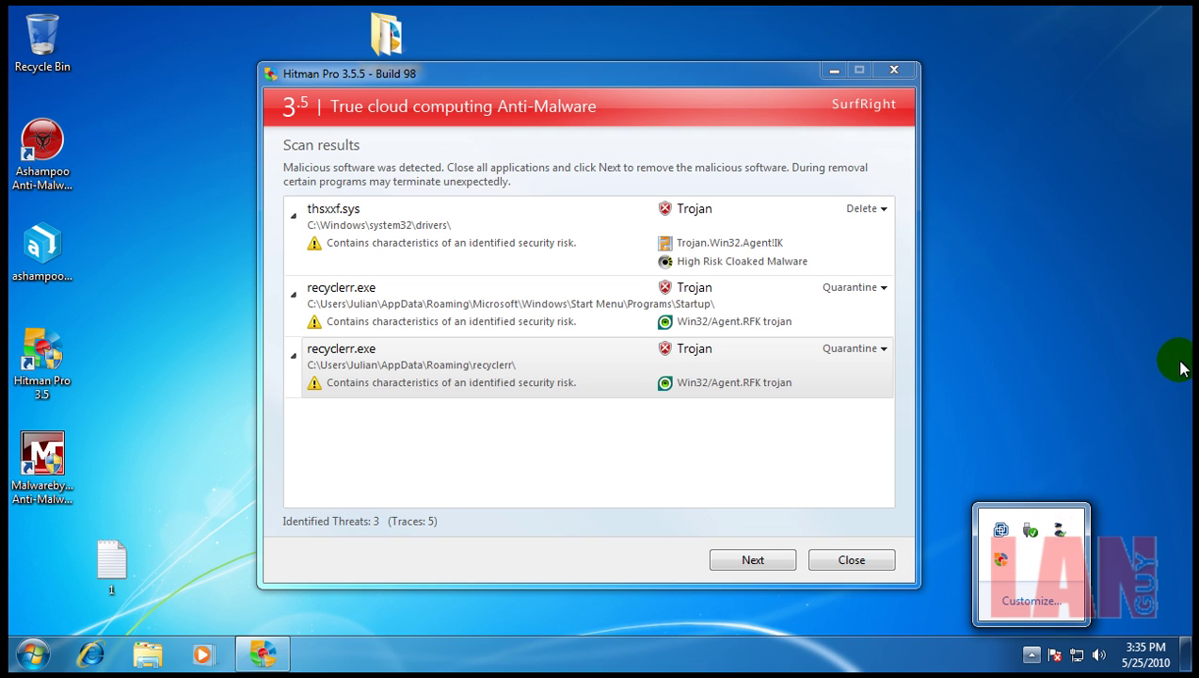
left_click(753, 74)
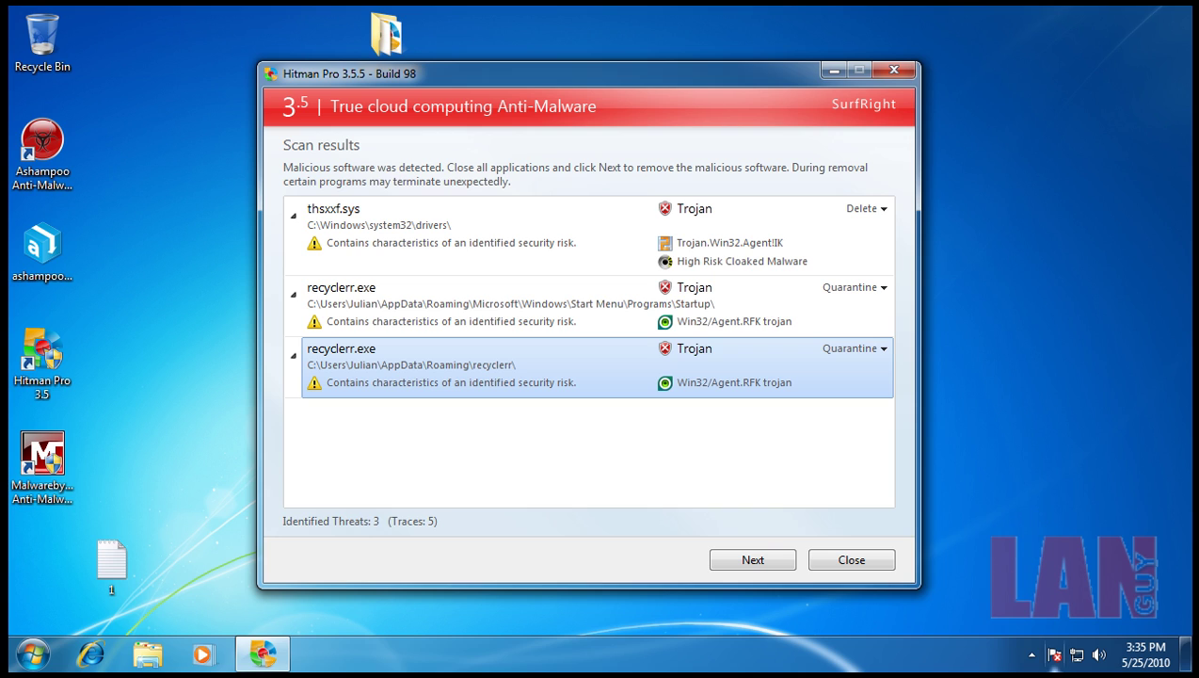
left_click(1031, 654)
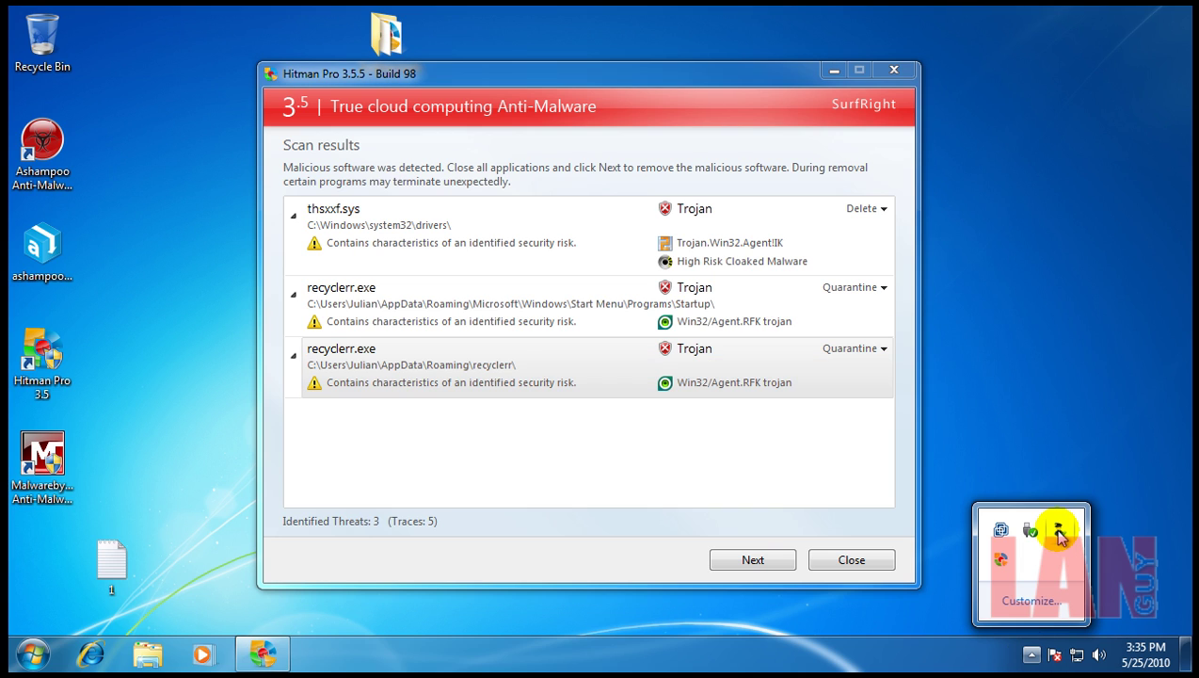
left_click(1056, 418)
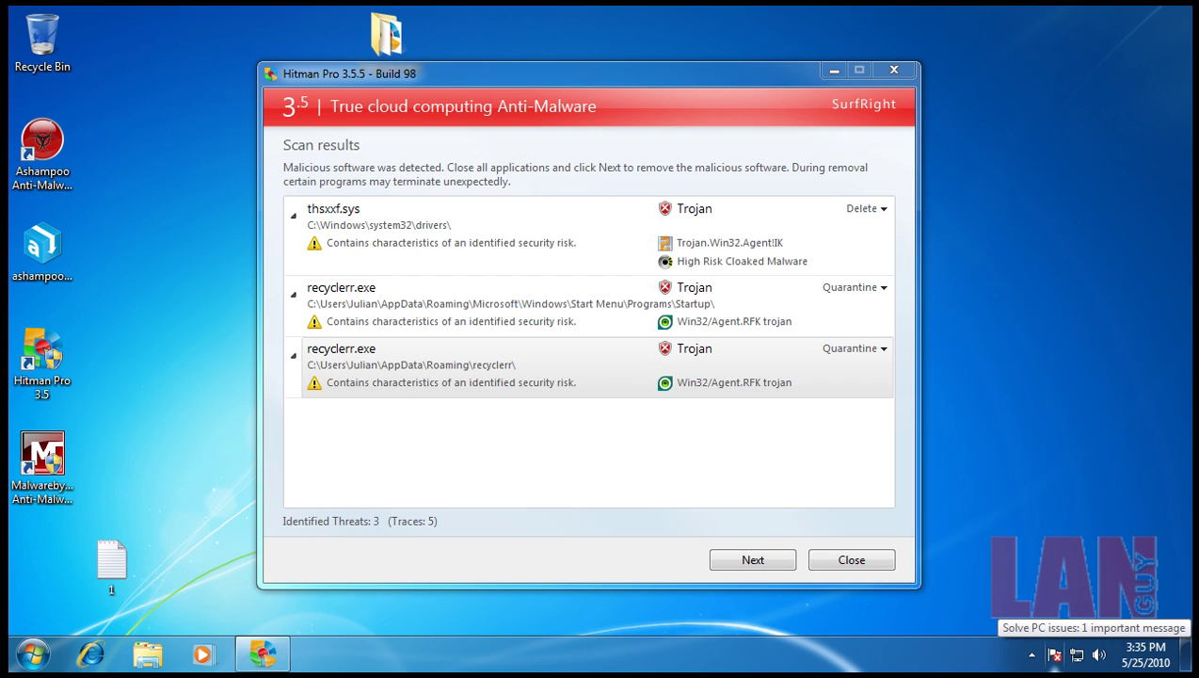